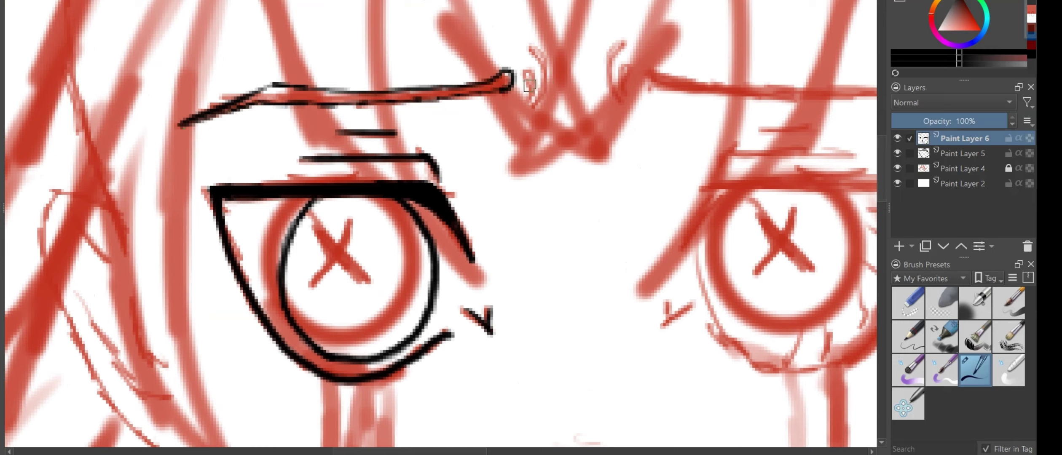
- Try to make a mirrored copy of the left iris and brow lines from Paint Layer 6 on a new layer
scroll(461, 144, "down", 2)
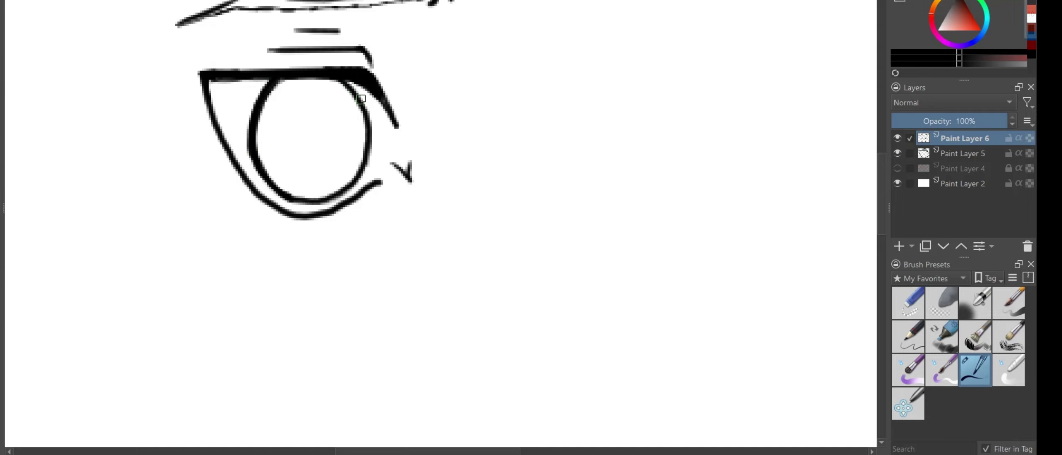
scroll(358, 95, "down", 3)
scroll(458, 170, "up", 3)
scroll(590, 132, "down", 2)
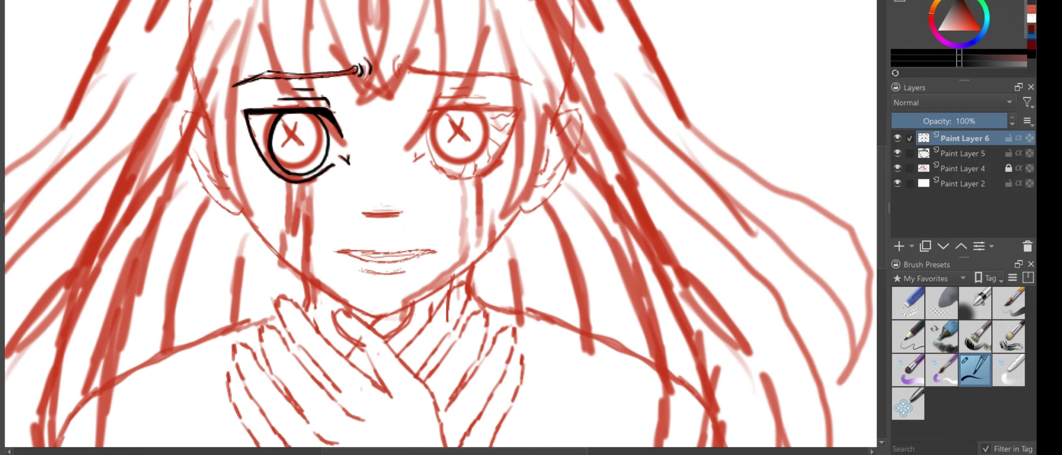
right_click(307, 163)
left_click(354, 269)
key("ctrl+t")
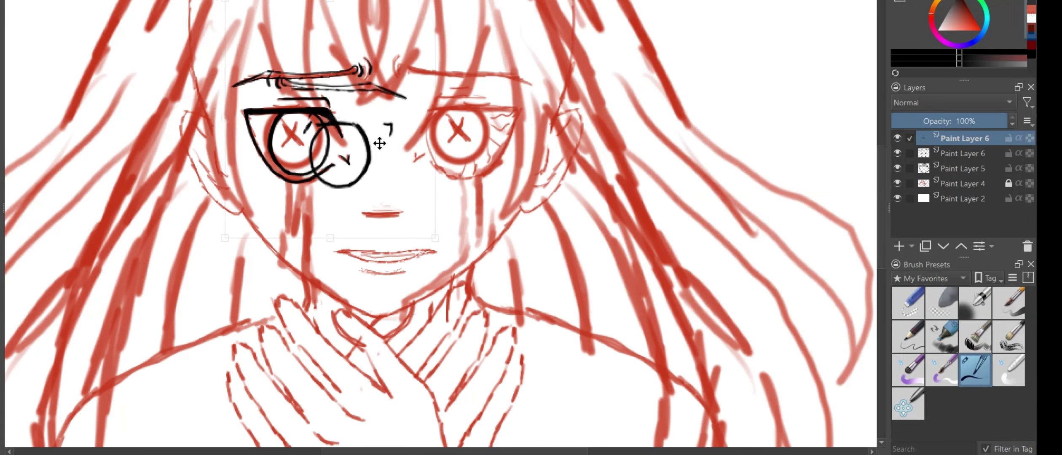
- Try to place a horizontally mirrored copy of the left eye lines from Paint Layer 5 over the right sketched eye, and undo it
left_click(948, 156)
right_click(369, 131)
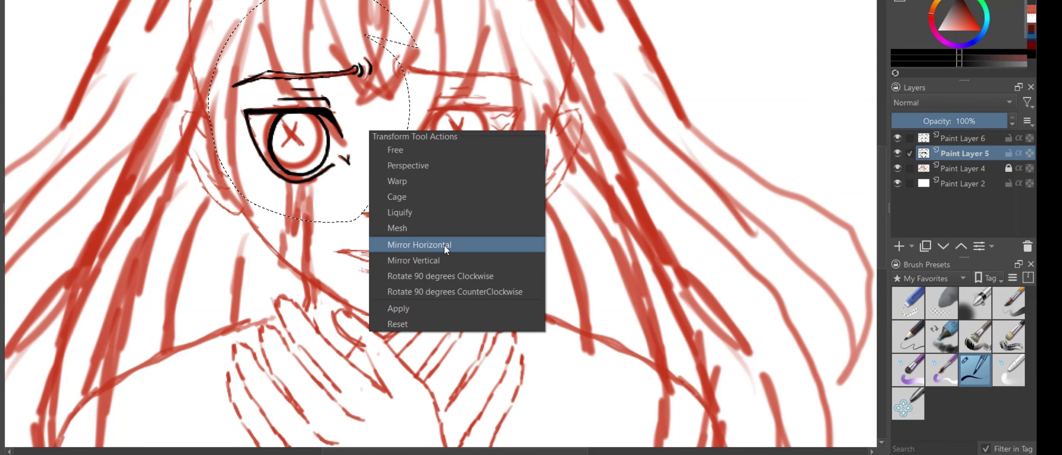
left_click(369, 114)
right_click(369, 114)
left_click(393, 213)
right_click(345, 92)
left_click(445, 203)
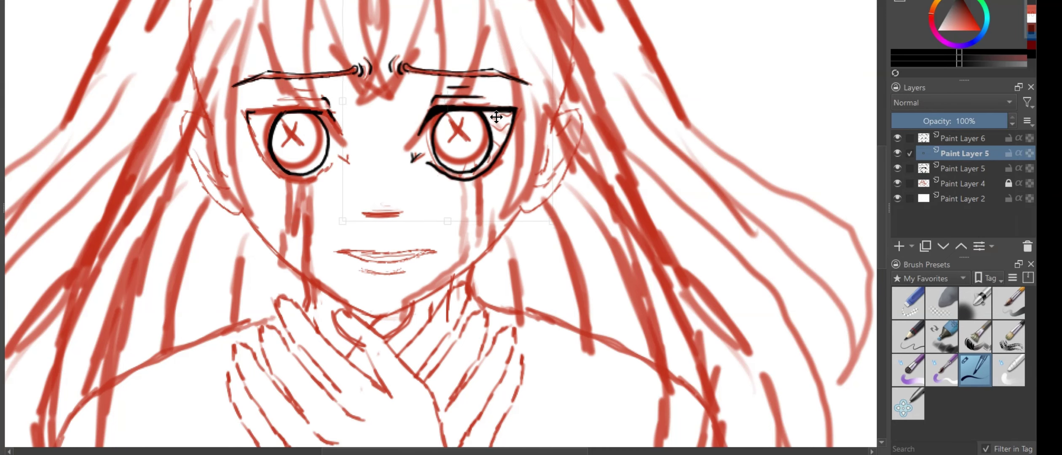
left_click(897, 184)
left_click(897, 183)
key("ctrl+z")
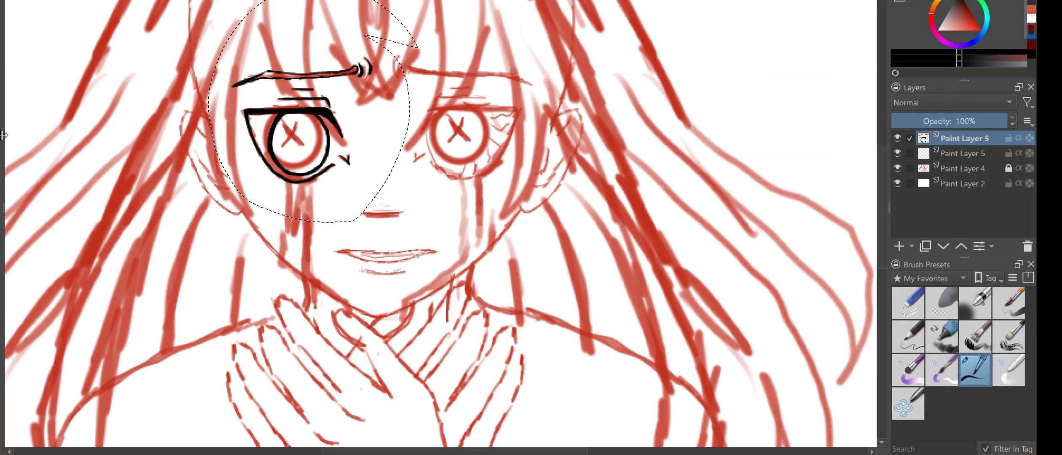
- Place a horizontally mirrored copy of the left eye and brow on the right side of the face and merge it into the eye layer
key("ctrl+shift+z")
key("ctrl+shift+z")
key("ctrl+shift+z")
key("ctrl+shift+z")
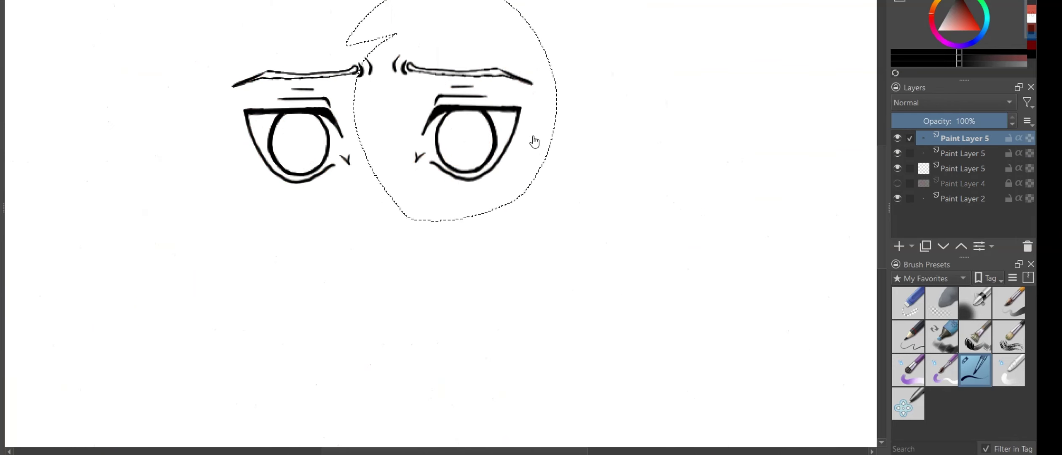
left_click(897, 183)
left_click(897, 183)
right_click(925, 144)
left_click(876, 271)
- Draw a thin X on a new layer, scale it down and position it inside the right iris
left_click(899, 246)
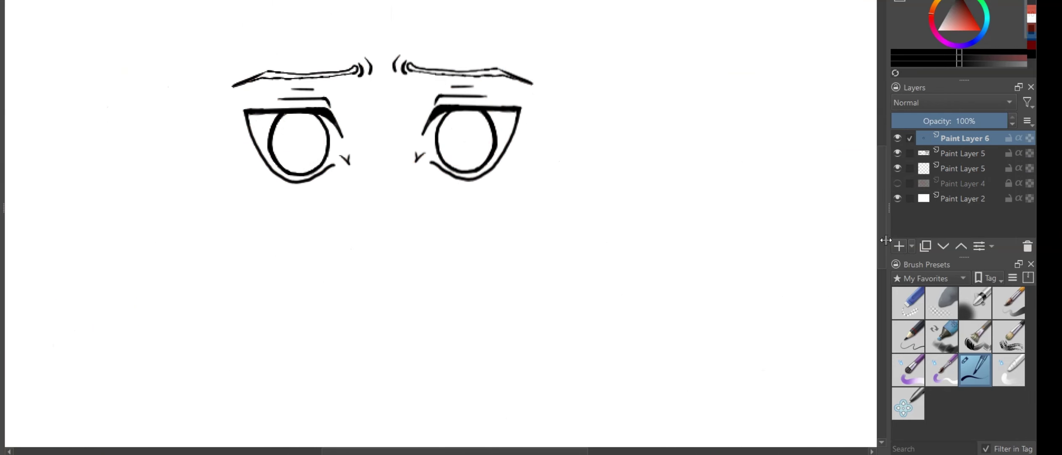
left_click_drag(540, 306, 586, 169)
key("ctrl+t")
left_click_drag(640, 346, 557, 238)
mouse_move(510, 189)
left_mouse_down()
mouse_move(459, 168)
mouse_move(484, 161)
left_mouse_up()
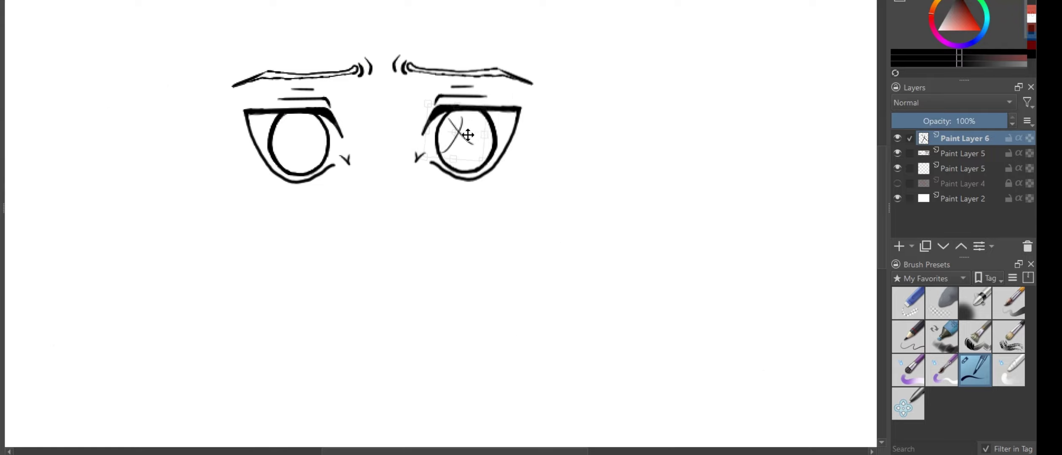
- Duplicate the X mark and position the copy inside the left iris
key("ctrl+c")
key("ctrl+v")
left_click_drag(417, 122, 334, 160)
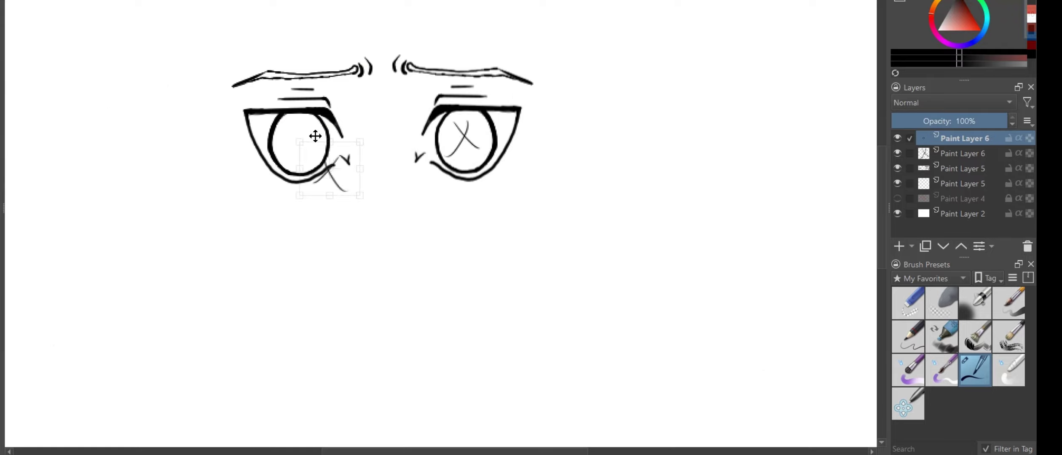
- Merge both X mark layers down into the Paint Layer 5 that holds the eyes
right_click(961, 138)
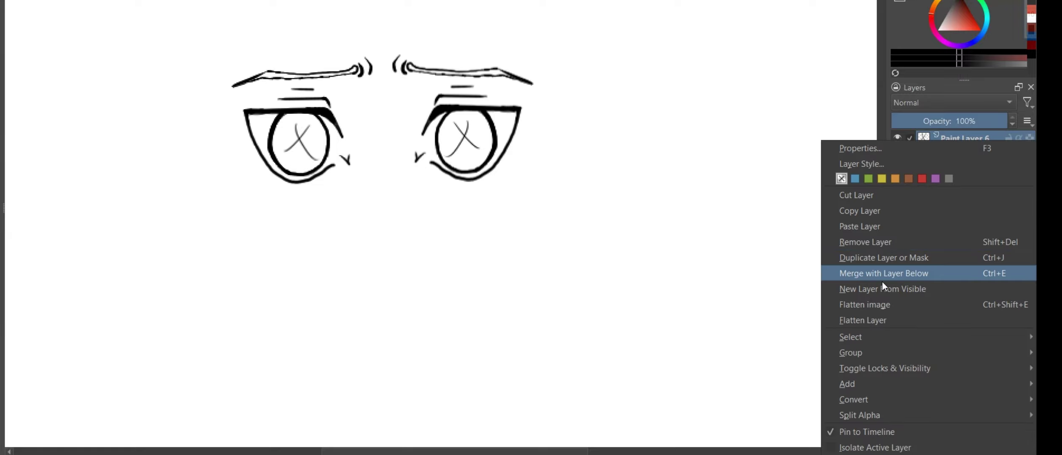
left_click(882, 281)
right_click(960, 138)
left_click(884, 274)
left_click(897, 168)
left_click(897, 169)
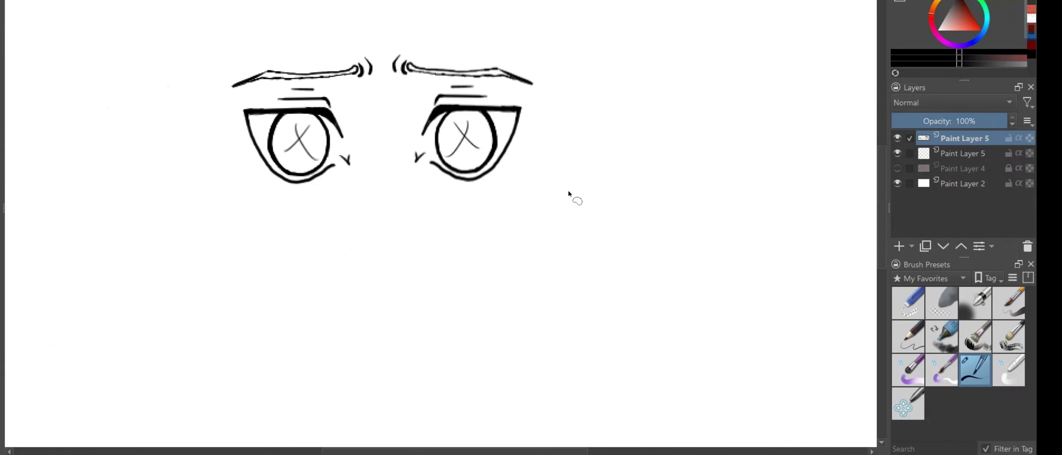
- Ink the left ear and the left jawline down to the chin on a new layer, following the red sketch
scroll(438, 228, "down", 5)
left_click(897, 169)
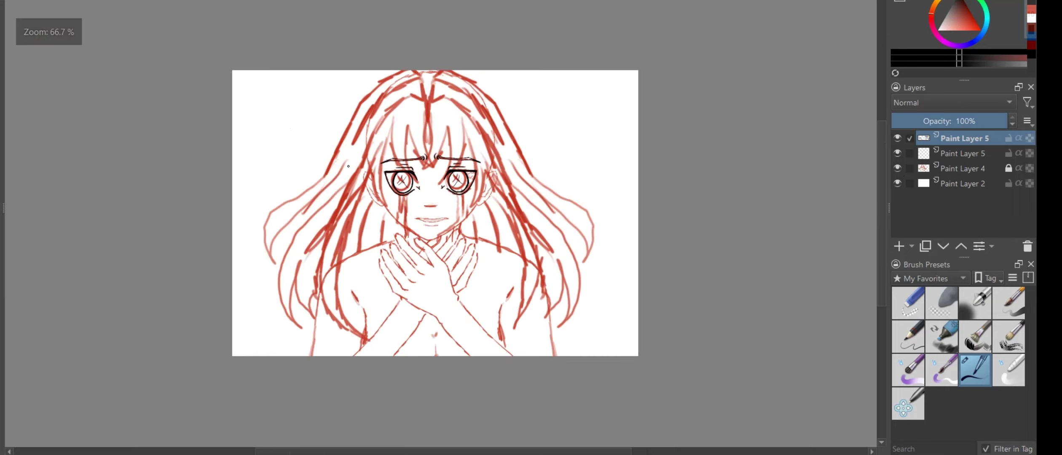
scroll(442, 139, "up", 8)
left_click_drag(442, 139, 461, 184)
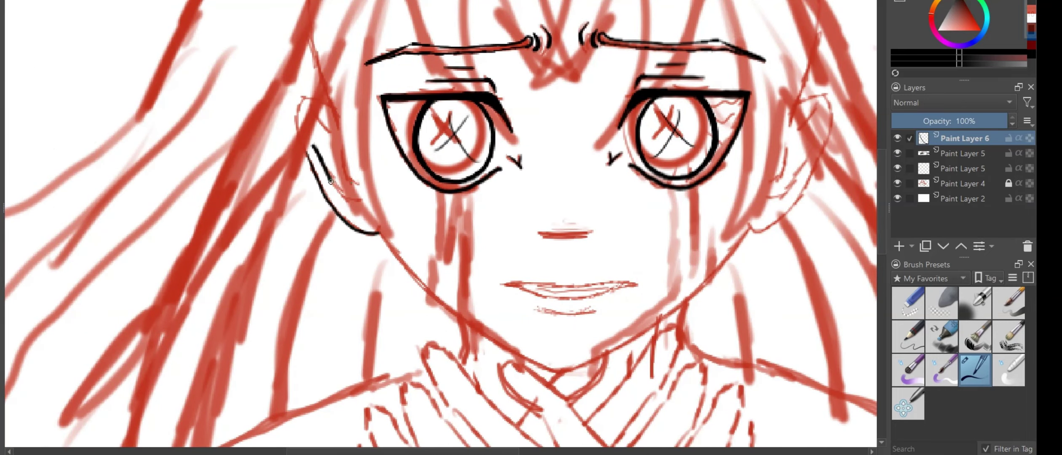
left_click_drag(419, 227, 349, 168)
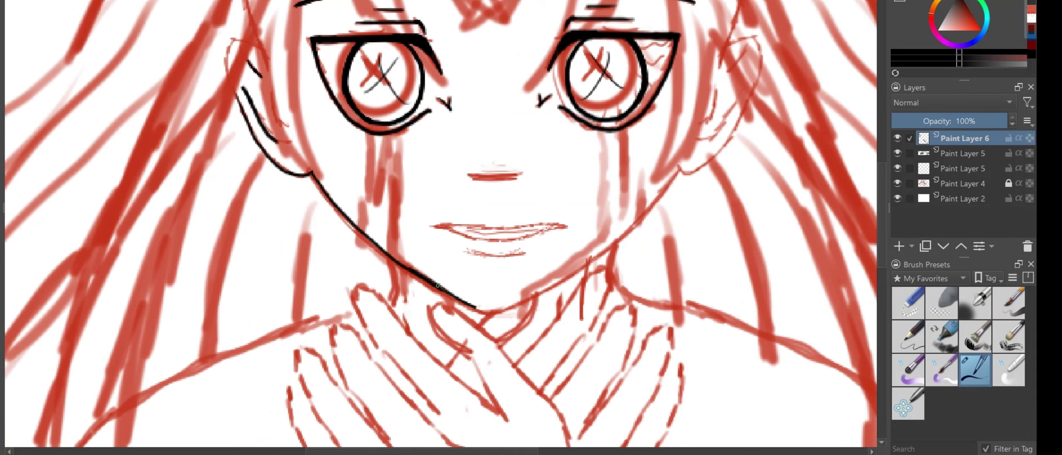
left_click(898, 184)
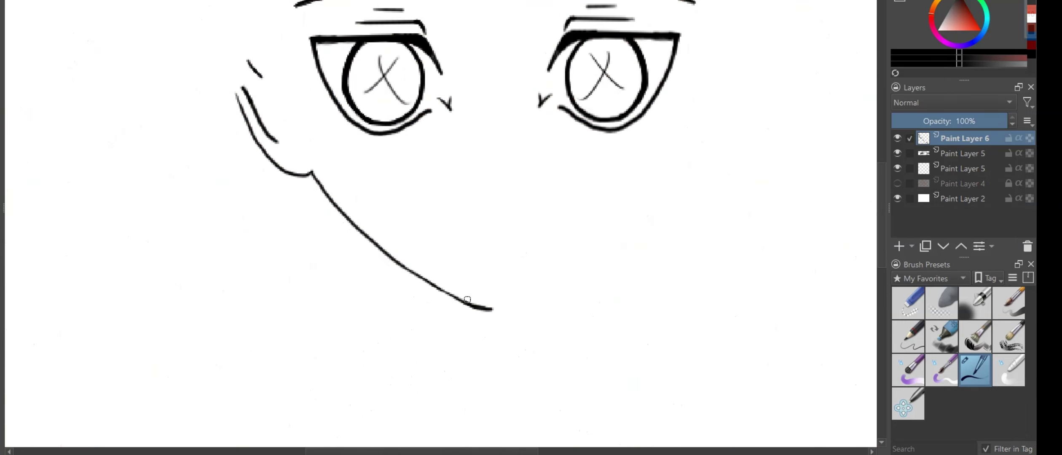
left_click(898, 184)
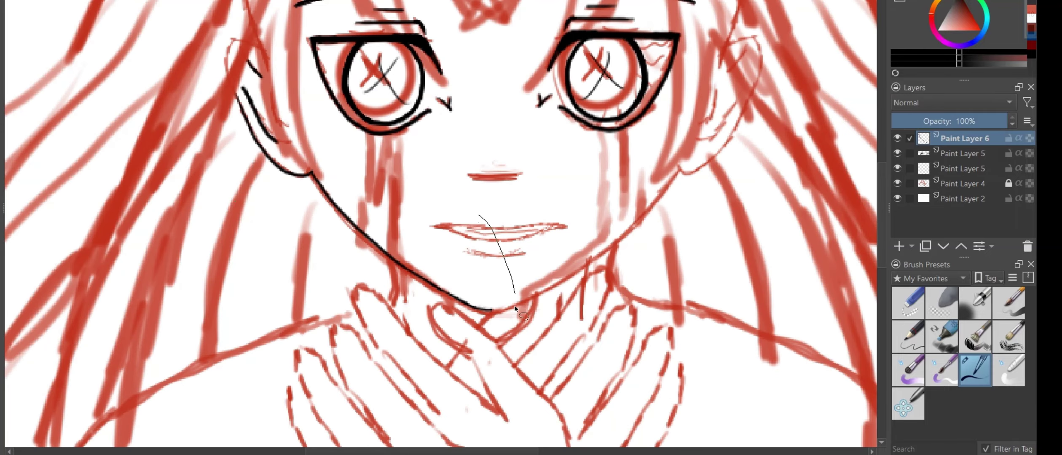
- Copy the inked ear and jawline to a new layer, mirror it horizontally onto the right side of the face and clear the selection
right_click(339, 251)
left_click(404, 321)
key("ctrl+t")
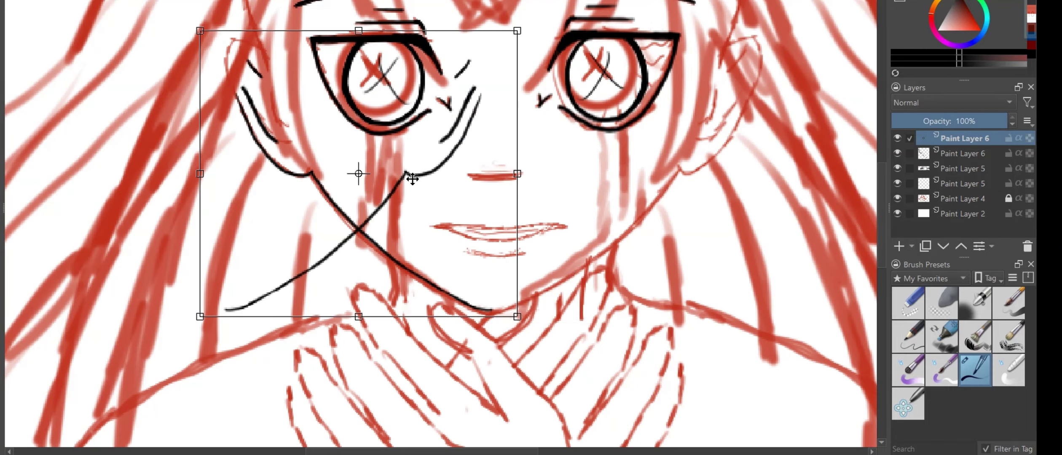
left_click_drag(415, 171, 670, 180)
key("Return")
left_click(898, 199)
right_click(557, 224)
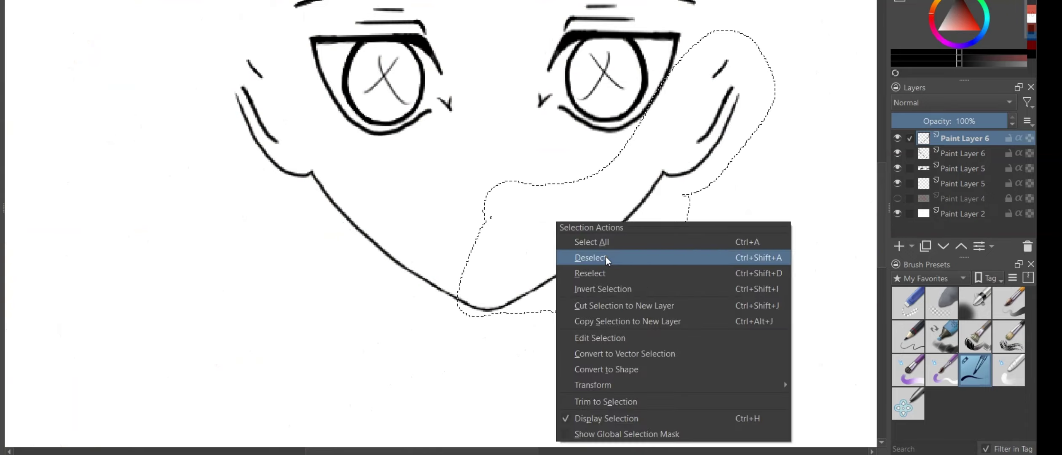
left_click(605, 256)
- Examine how the two jaw halves meet at the chin, with the red sketch hidden
left_click(898, 199)
left_click(898, 198)
scroll(564, 201, "down", 3)
scroll(550, 196, "up", 2)
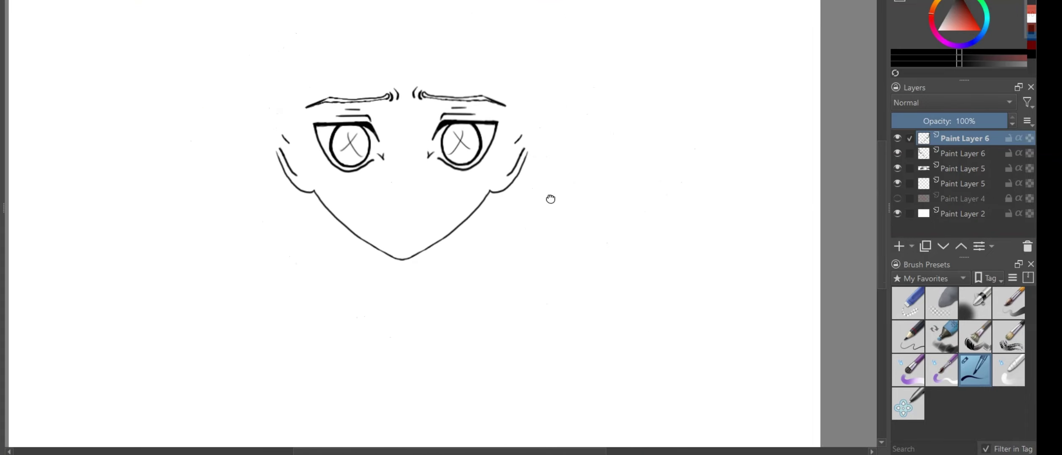
key("ctrl+t")
scroll(656, 176, "down", 1)
scroll(526, 164, "up", 3)
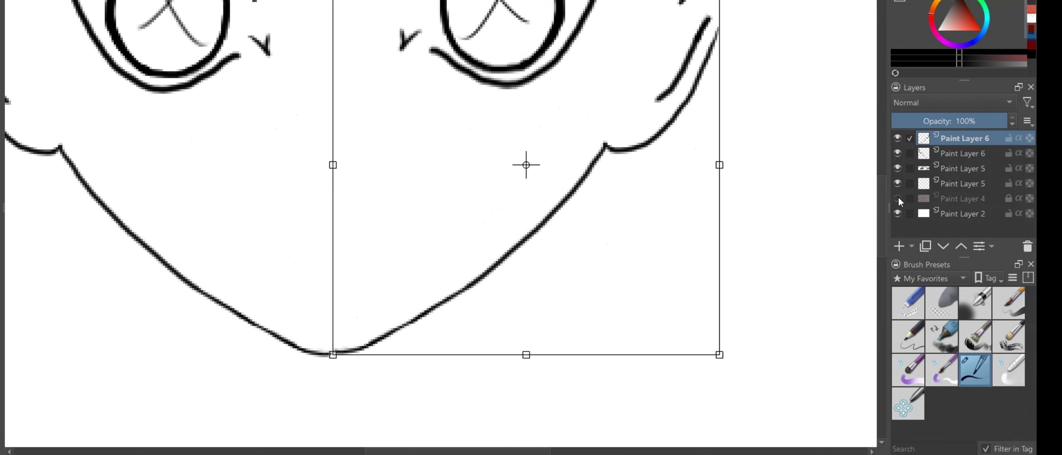
- Show the red sketch and ink the straight nose line and the upper and lower lip contours over it
left_click(898, 199)
scroll(581, 161, "down", 2)
key("b")
key("ctrl+plus")
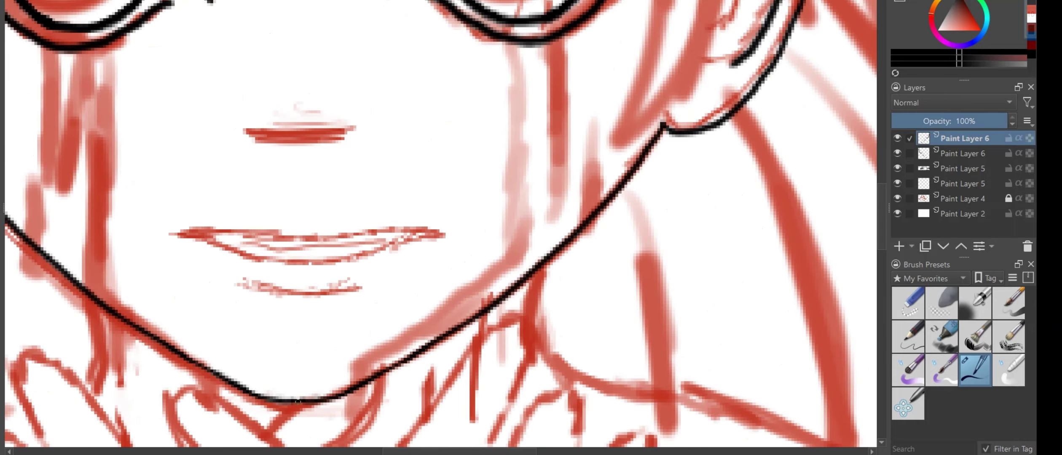
scroll(841, 190, "up", 2)
scroll(572, 151, "down", 4)
scroll(507, 209, "up", 6)
mouse_move(358, 221)
left_mouse_down()
mouse_move(462, 220)
mouse_move(362, 222)
left_mouse_up()
mouse_move(301, 363)
left_mouse_down()
mouse_move(248, 273)
mouse_move(544, 280)
left_mouse_up()
key("ctrl+z")
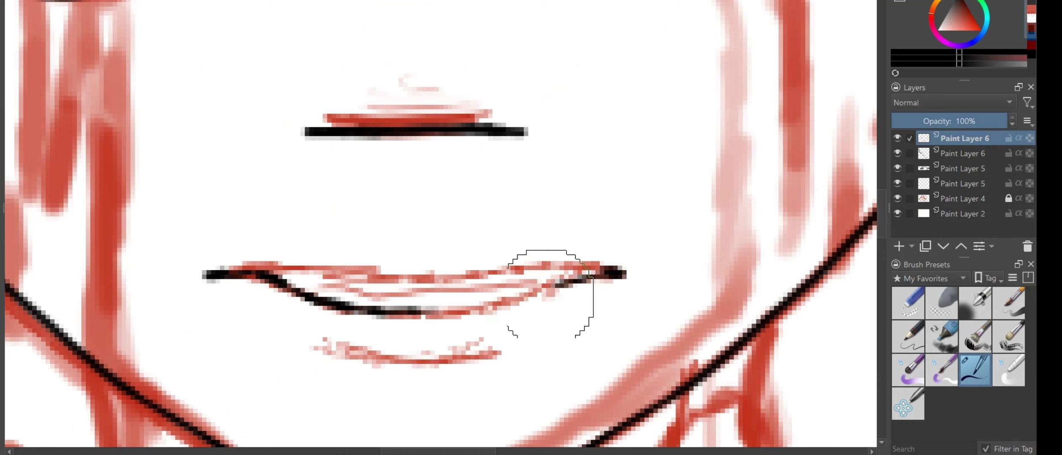
key("ctrl+shift+z")
left_click_drag(253, 268, 574, 273)
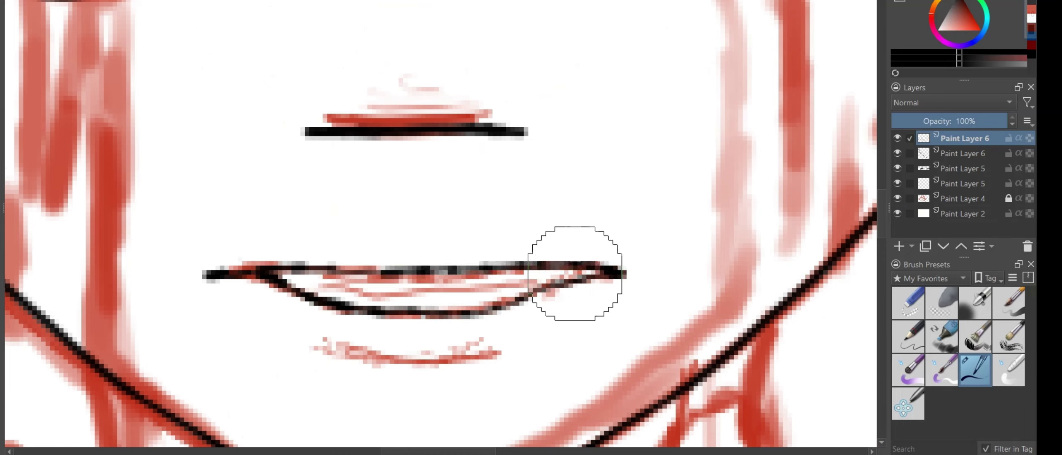
- Ink the inner lip line and the short curved line below the mouth, and check the face without the sketch
left_click_drag(332, 352, 501, 362)
key("ctrl+z")
left_click_drag(333, 337, 486, 344)
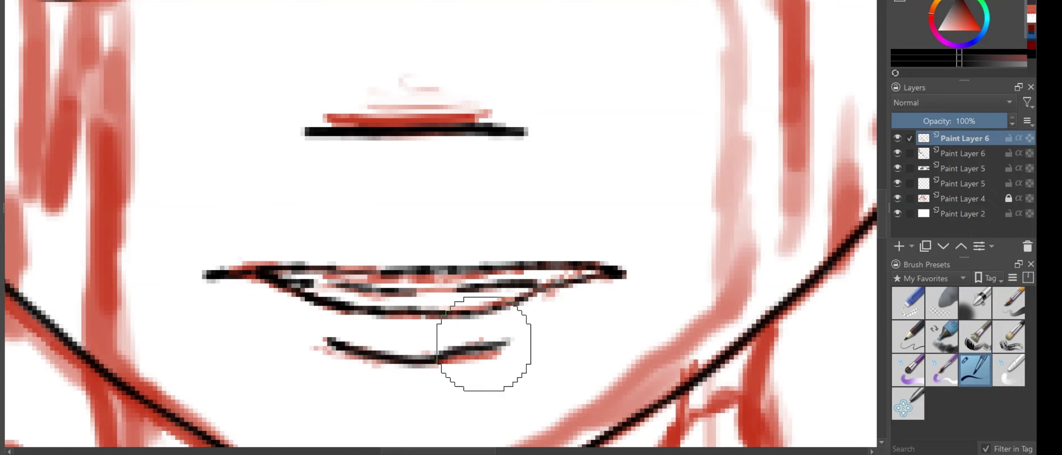
key("minus")
key("minus")
left_click(897, 198)
scroll(668, 177, "up", 2)
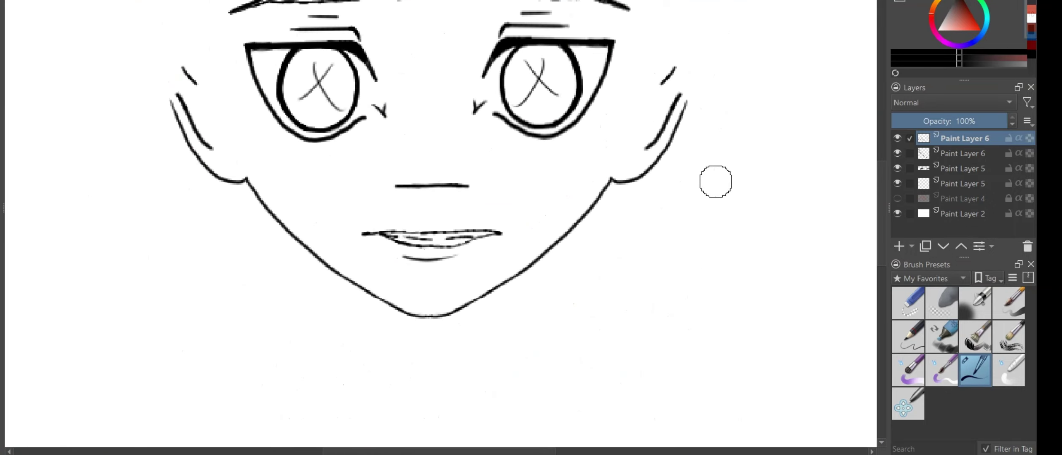
- Add a new layer over the visible sketch and ink the left and central bang strands falling across the forehead
key("minus")
left_click(896, 199)
scroll(463, 129, "up", 2)
key("Insert")
scroll(534, 84, "up", 1)
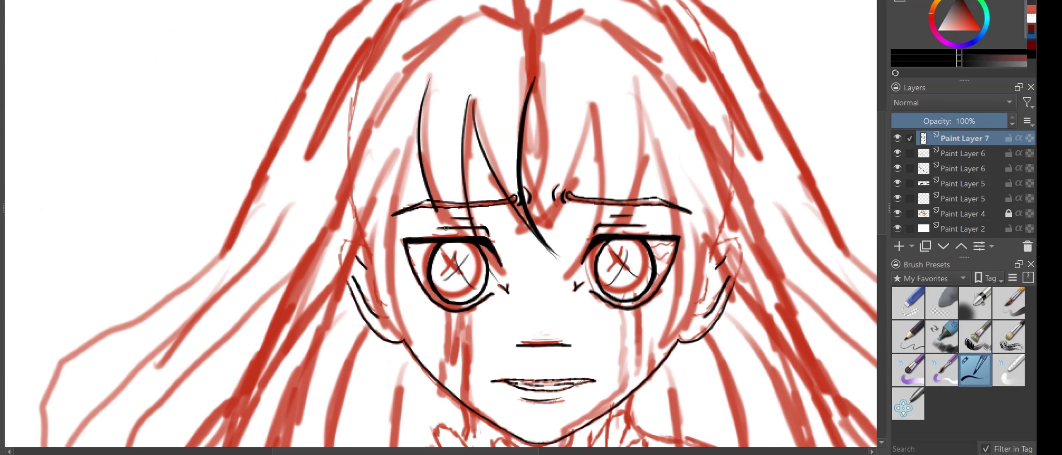
scroll(517, 294, "up", 1)
mouse_move(495, 29)
left_mouse_down()
mouse_move(464, 371)
mouse_move(505, 417)
left_mouse_up()
- Ink the hair parting line at the crown and the short strands branching off its left side
scroll(409, 208, "down", 2)
scroll(581, 92, "up", 2)
scroll(580, 92, "down", 3)
scroll(580, 91, "up", 3)
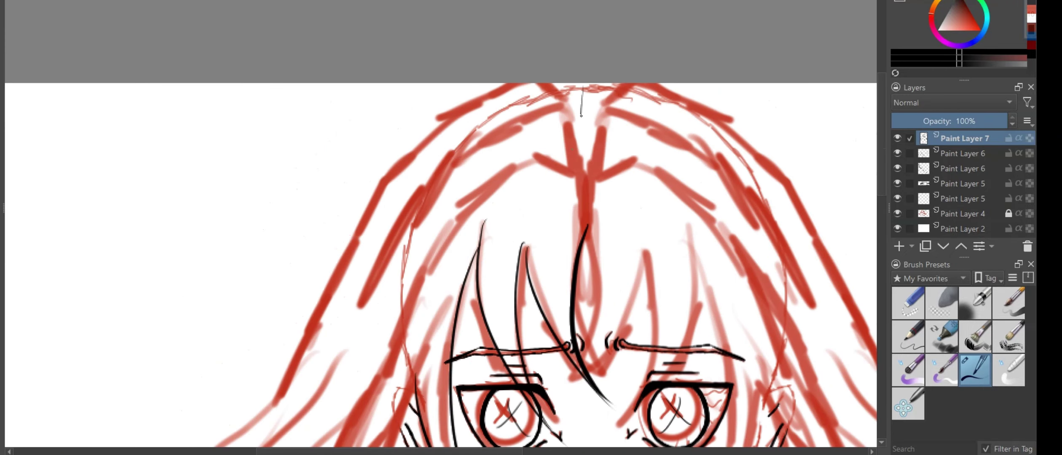
scroll(580, 92, "down", 1)
scroll(510, 307, "up", 3)
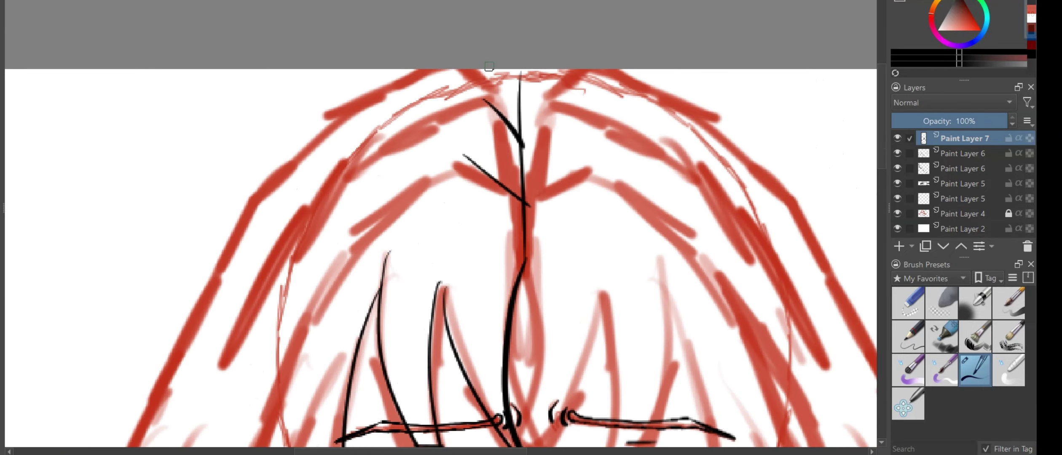
scroll(515, 112, "down", 2)
scroll(514, 112, "up", 2)
scroll(514, 113, "up", 1)
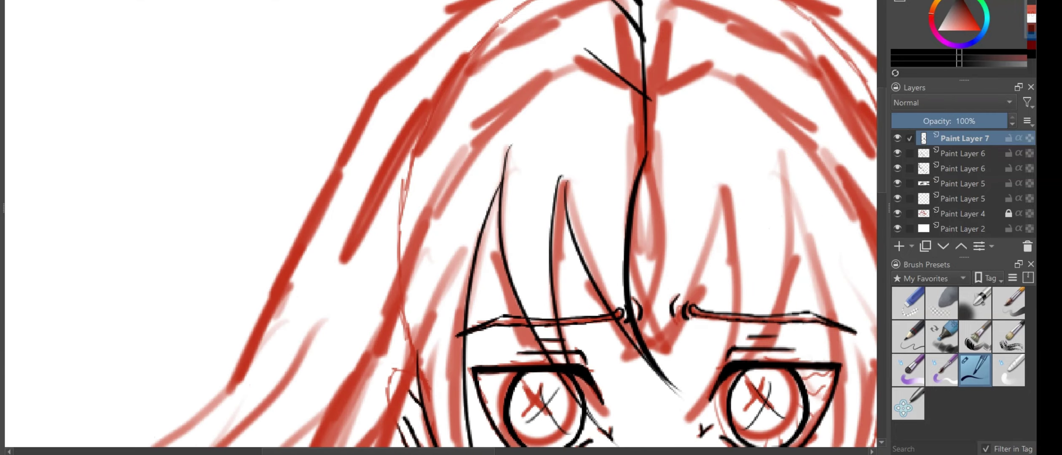
- Add another layer and ink a long curved hair strand from beside the left ear down past the shoulder
scroll(586, 47, "down", 4)
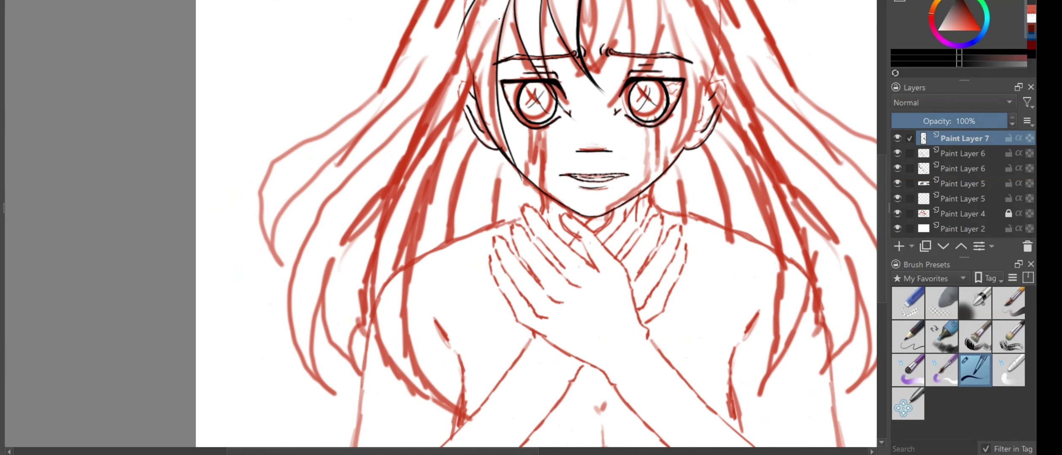
key("Insert")
left_click_drag(487, 26, 425, 374)
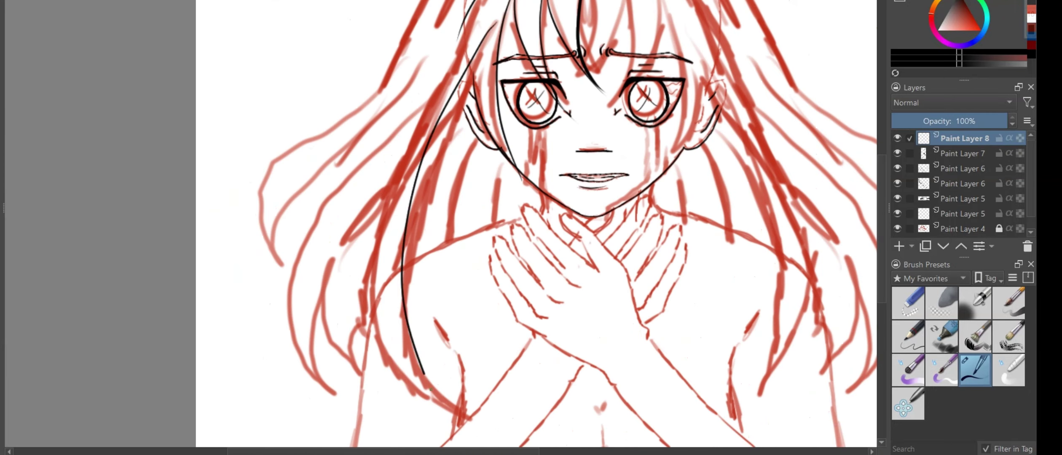
key("ctrl+z")
left_click_drag(501, 19, 426, 379)
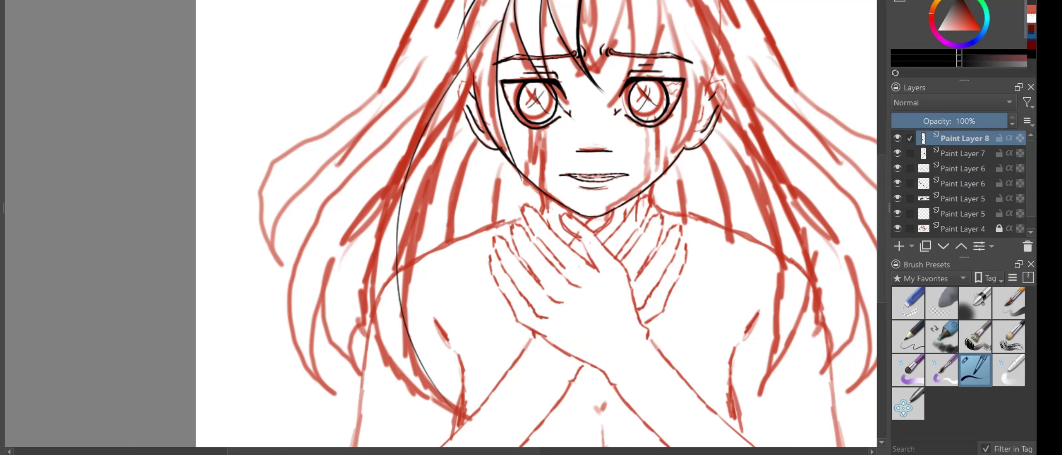
- Add a new layer and ink a long hair strand curving outside the previous one, meeting it at the lower tip
scroll(433, 435, "down", 3)
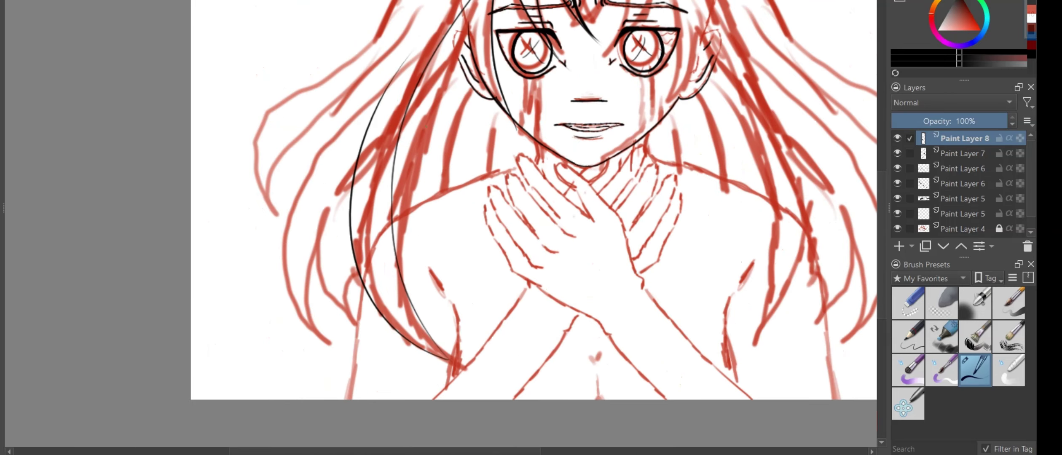
key("Insert")
left_click_drag(381, 212, 377, 243)
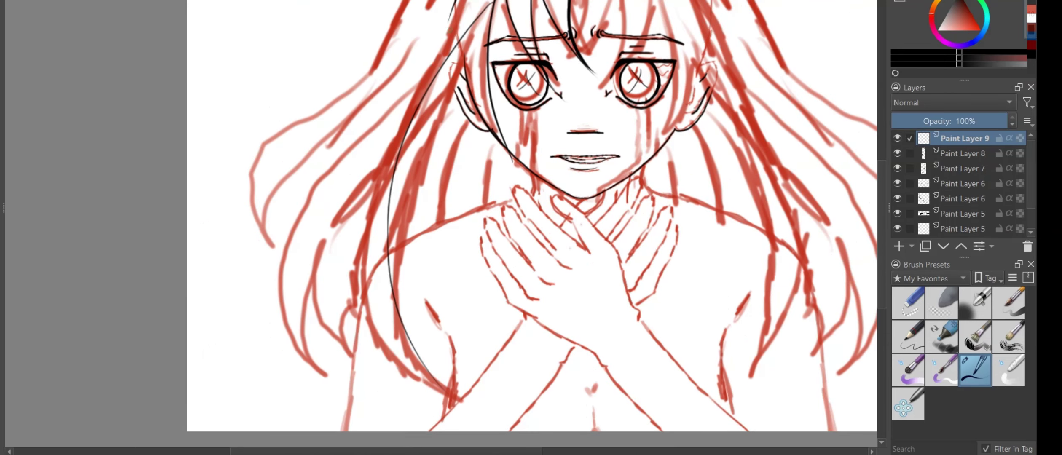
left_click_drag(406, 101, 439, 390)
scroll(526, 67, "down", 3)
scroll(527, 66, "up", 5)
scroll(526, 67, "down", 2)
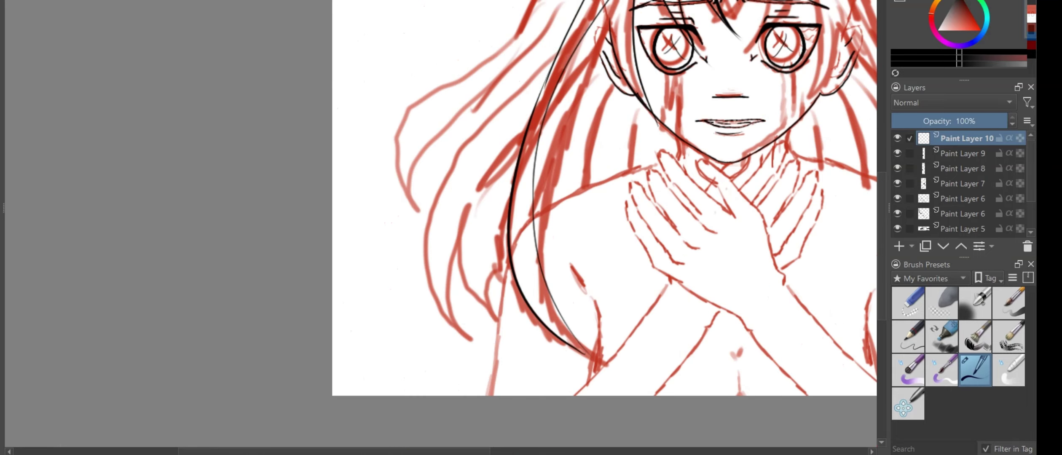
- Ink the outer strand of the lower left hair lock, tapering it to a point below the shoulder
key("ctrl+t")
key("Return")
scroll(498, 284, "up", 3)
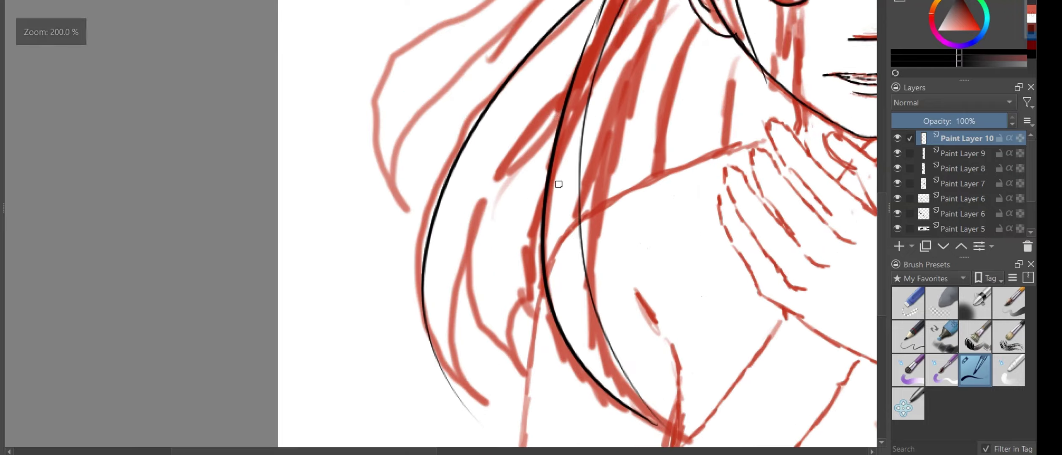
left_click_drag(457, 429, 530, 66)
scroll(522, 68, "down", 3)
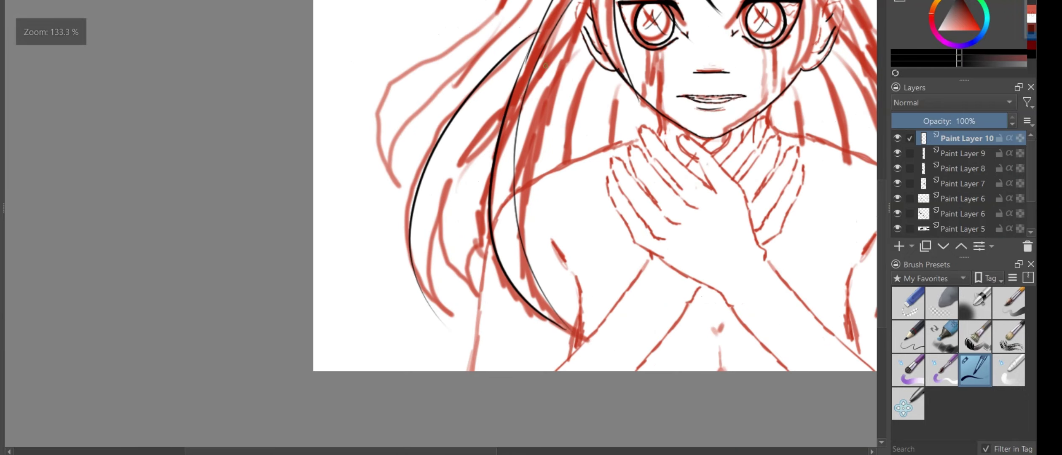
- Ink the thin inner strands of the lower left lock, redoing the misplaced ones, and merge the hair layers together
scroll(523, 69, "up", 5)
scroll(463, 127, "right", 2)
scroll(415, 151, "down", 2)
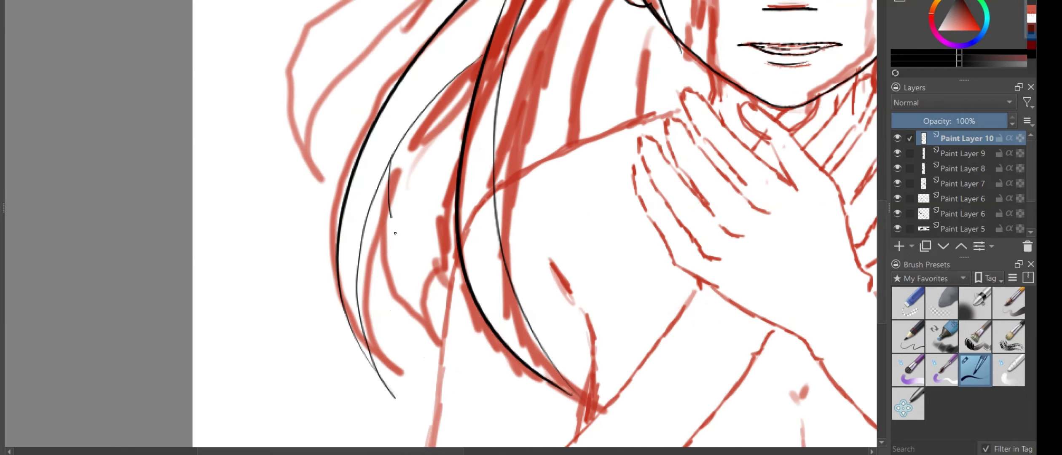
key("ctrl+z")
key("ctrl+z")
left_click_drag(385, 168, 447, 338)
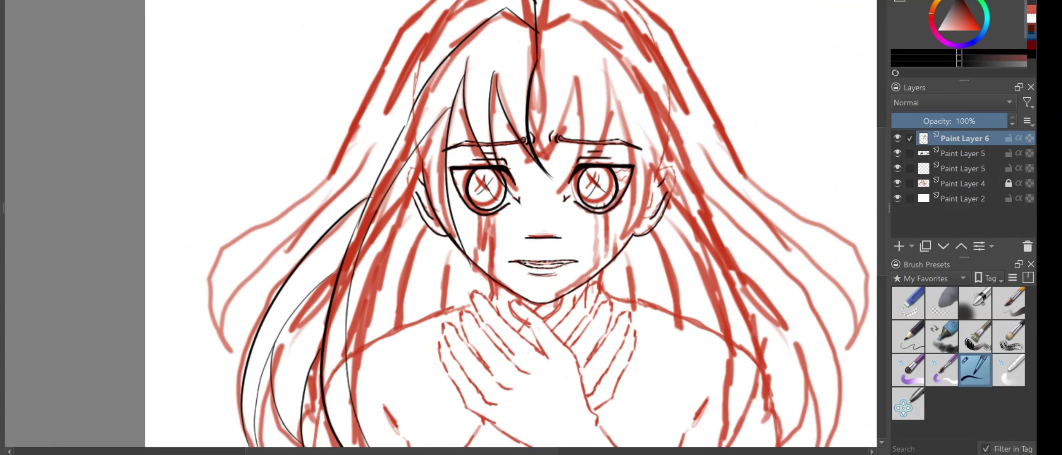
- Ink the left crown strand, and on a new layer ink the outer strand flaring out to the far left tip
scroll(515, 98, "left", 3)
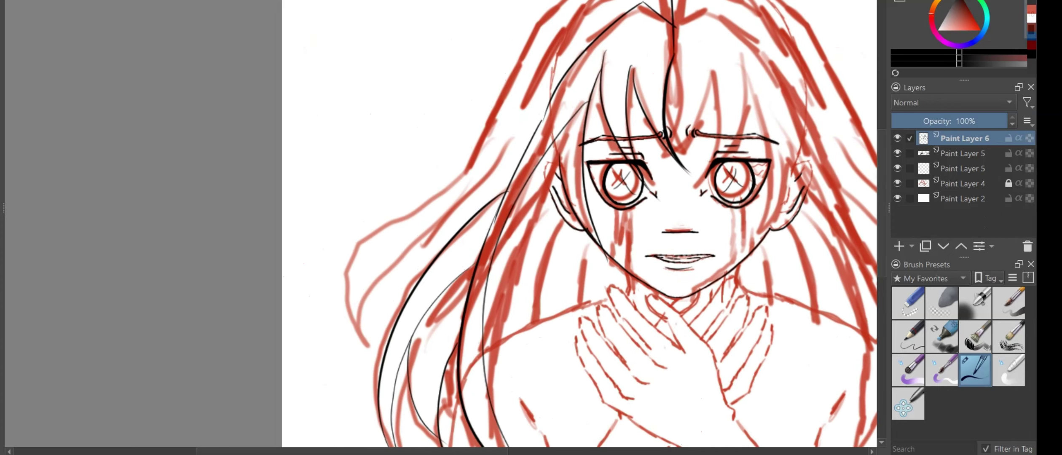
scroll(515, 98, "up", 1)
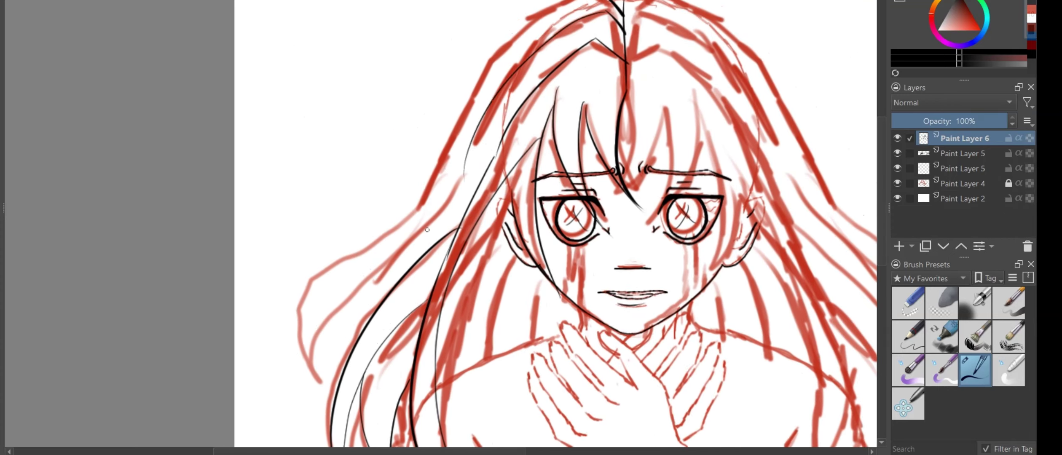
scroll(421, 230, "up", 2)
key("Insert")
left_click_drag(562, 60, 379, 232)
scroll(379, 232, "up", 1)
key("ctrl+z")
left_click_drag(605, 57, 381, 367)
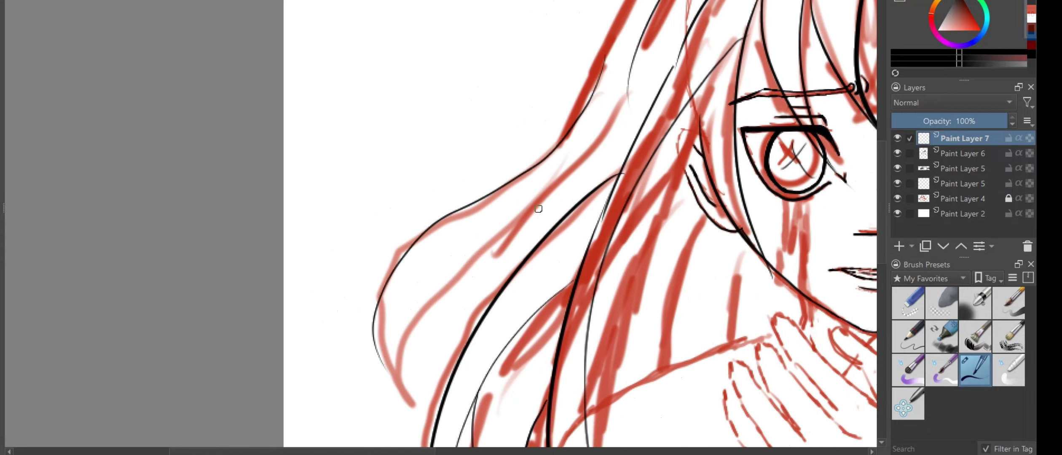
- Ink the inner strand of the flared left lock so that it curves down to the lock's tip
scroll(538, 209, "up", 1)
left_click_drag(616, 150, 508, 344)
key("ctrl+z")
scroll(528, 213, "up", 2)
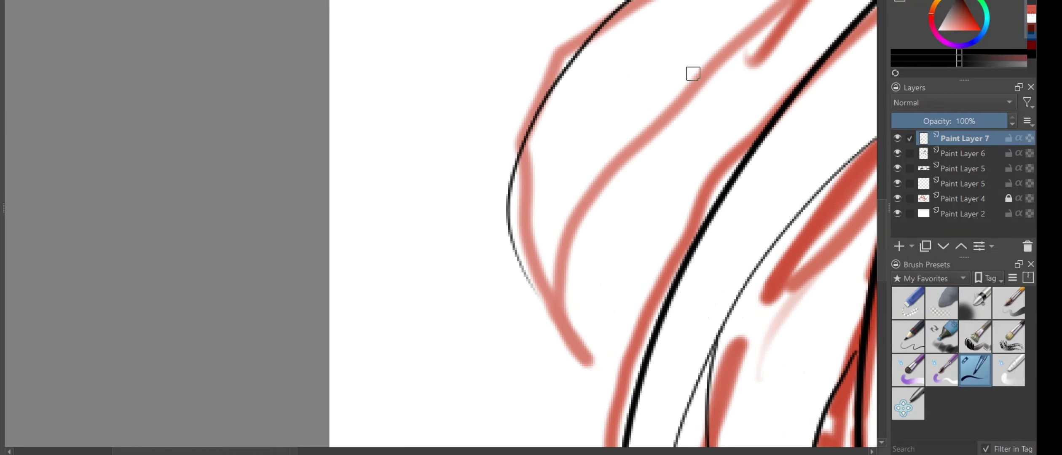
left_click_drag(692, 74, 535, 379)
scroll(675, 106, "down", 2)
scroll(675, 106, "down", 1)
left_click_drag(639, 108, 461, 293)
scroll(462, 294, "down", 1)
scroll(730, 23, "up", 3)
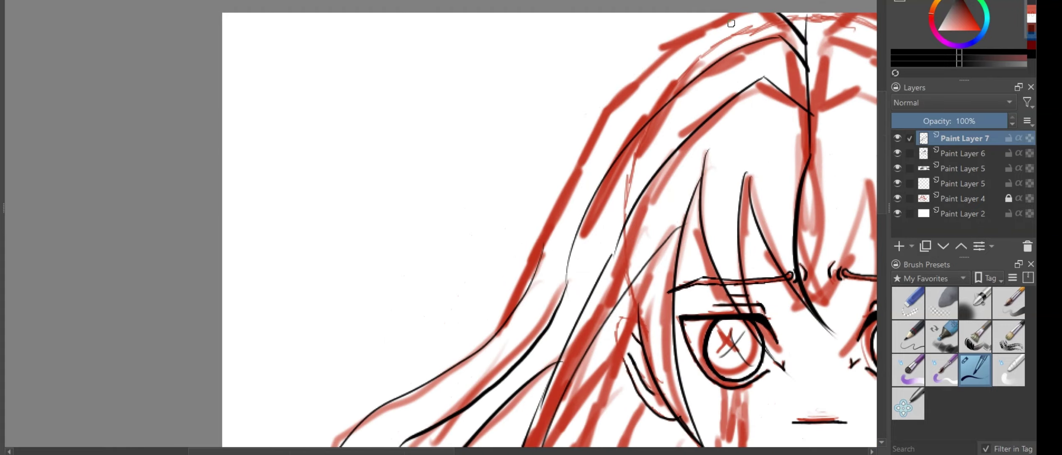
- Ink the outer hair contour from the crown down the left side and check the line art without the sketch
key("ctrl+z")
mouse_move(731, 23)
left_mouse_down()
mouse_move(537, 216)
mouse_move(563, 174)
left_mouse_up()
scroll(527, 285, "down", 3)
left_click(897, 198)
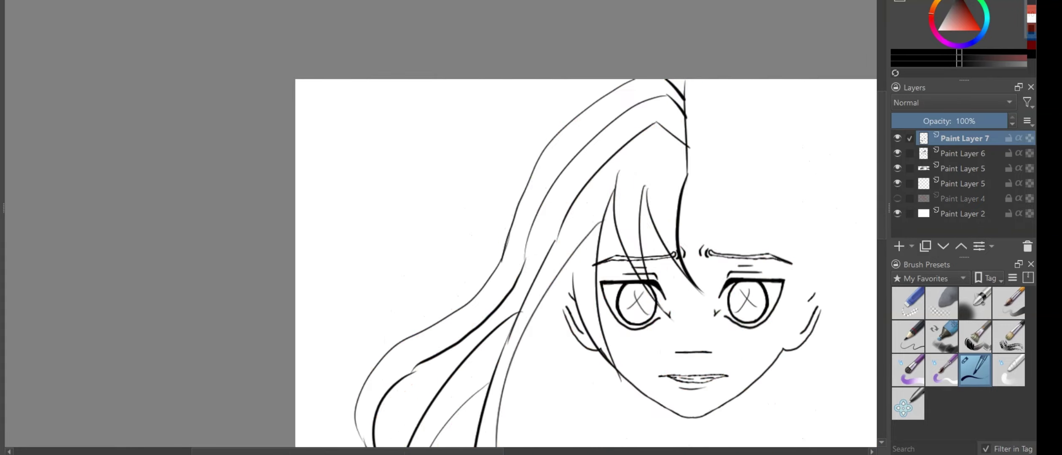
scroll(610, 94, "down", 1)
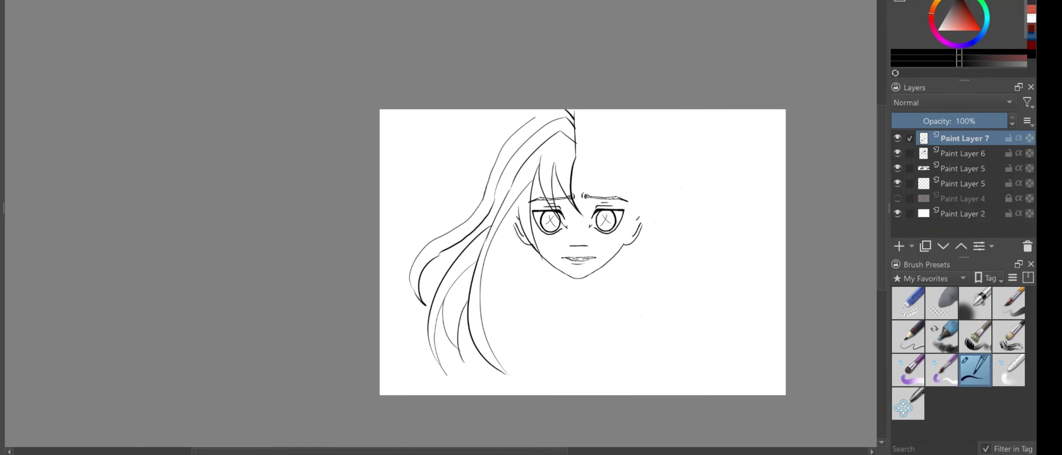
left_click(897, 198)
scroll(558, 106, "up", 5)
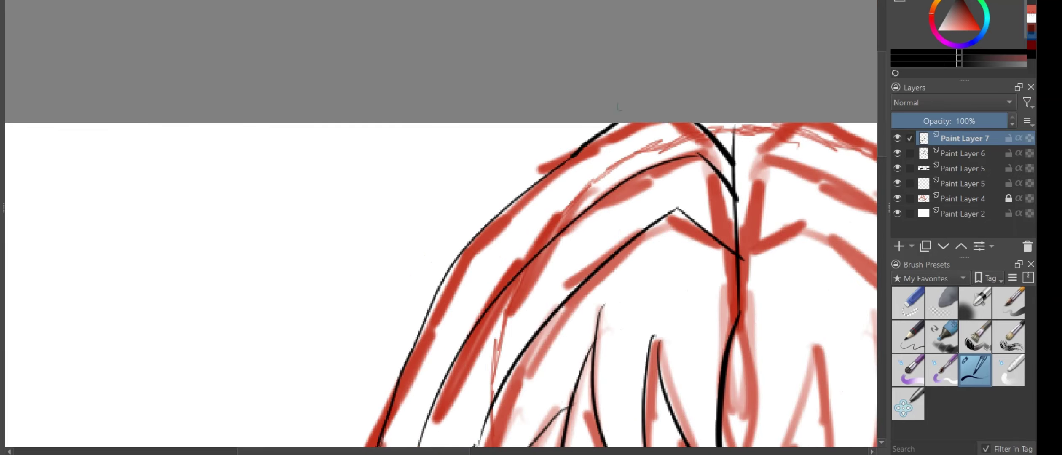
left_click(897, 198)
scroll(730, 174, "down", 5)
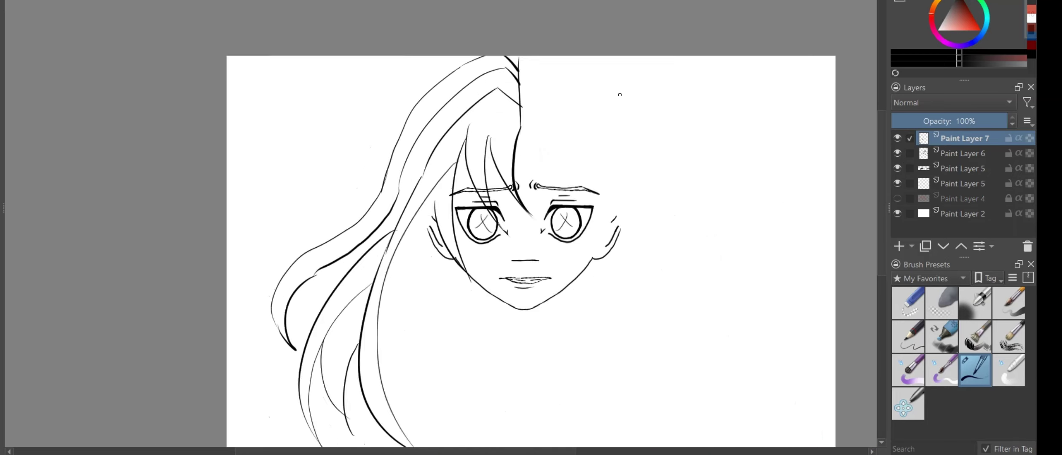
- Ink the strands falling beside the left of the neck and erase the excess line where they cross
key("plus")
key("plus")
left_click(897, 198)
left_click_drag(555, 121, 486, 59)
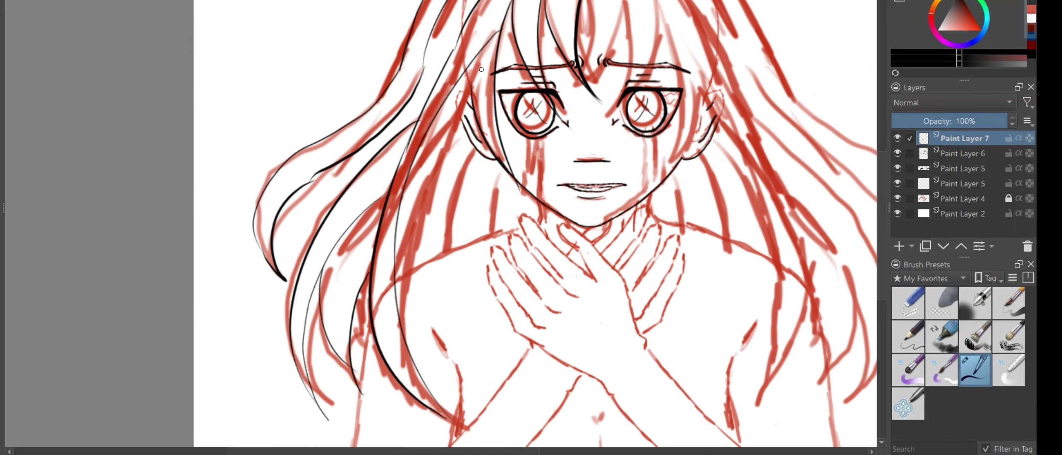
left_click(897, 198)
key("plus")
scroll(451, 137, "down", 5)
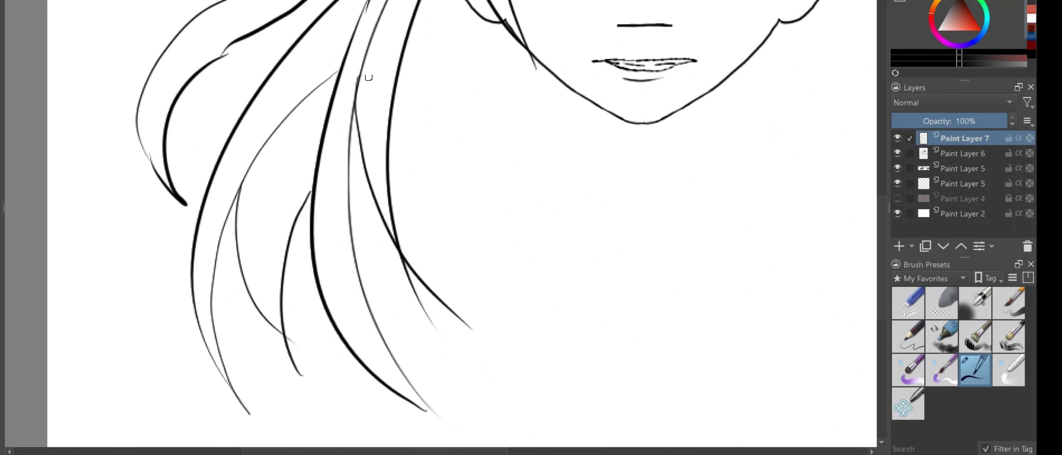
key("minus")
key("minus")
key("plus")
key("plus")
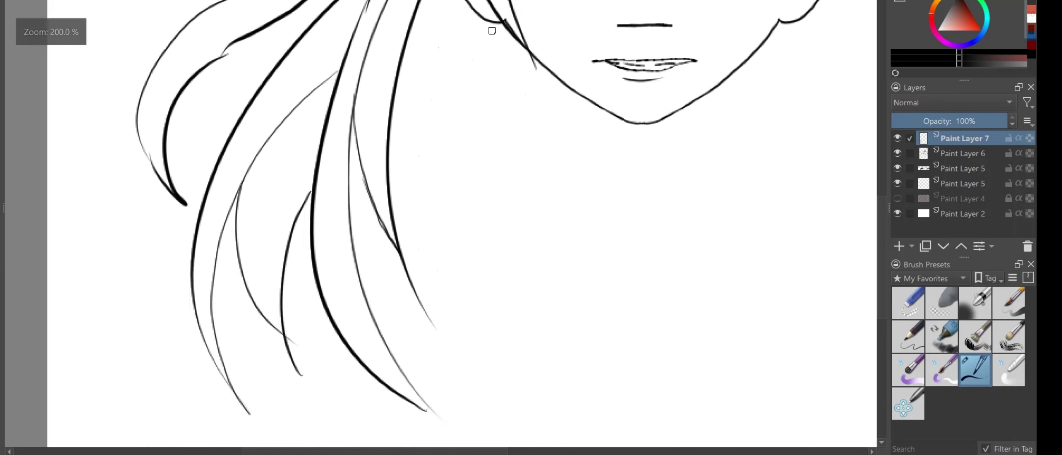
scroll(472, 96, "up", 5)
- Ink the strand curving around the bangs down the left side of the face, and hide the sketch on the hair layer below
left_click(897, 198)
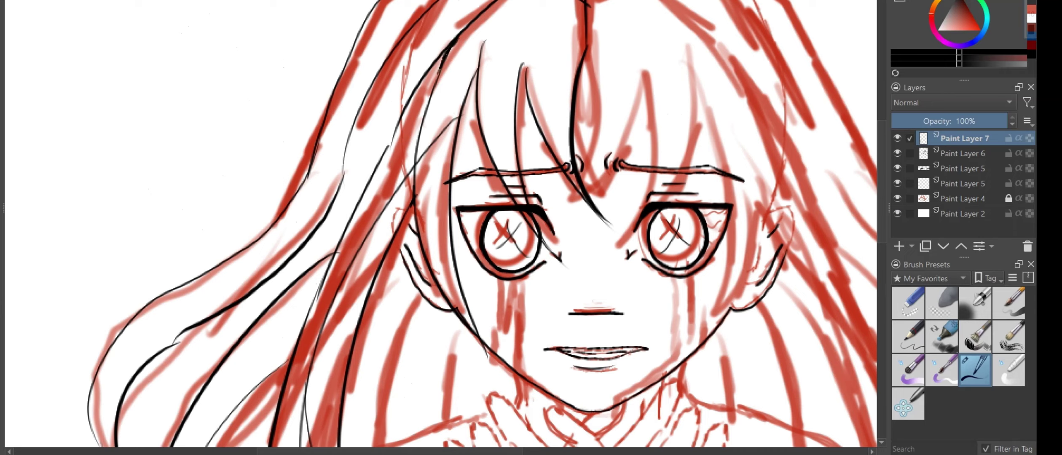
key("Page_Down")
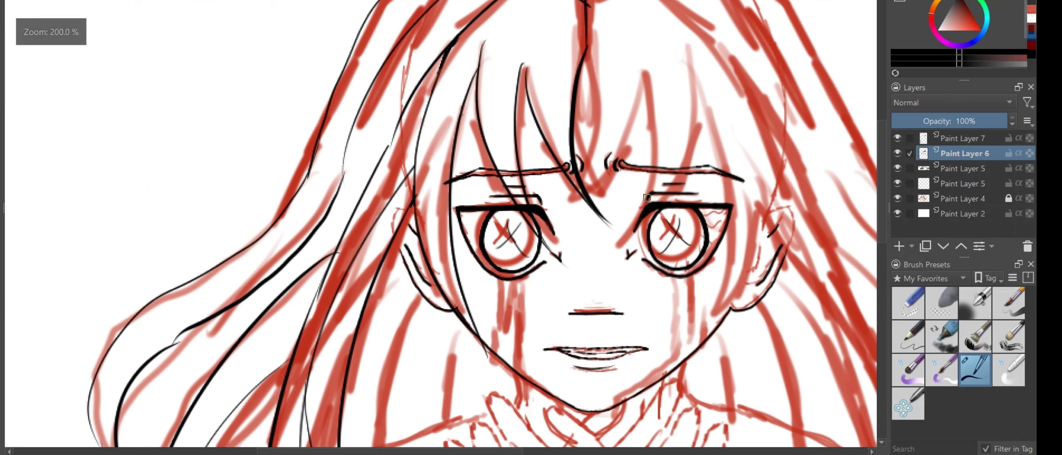
key("minus")
key("minus")
left_click(896, 198)
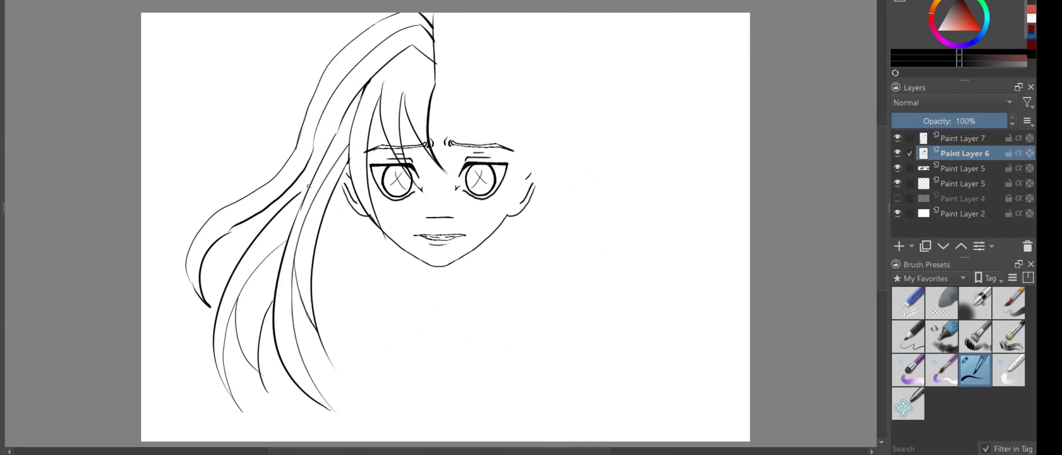
- Darken and clean up the junctions where the left hair strands meet
scroll(309, 186, "down", 3)
key("plus")
key("plus")
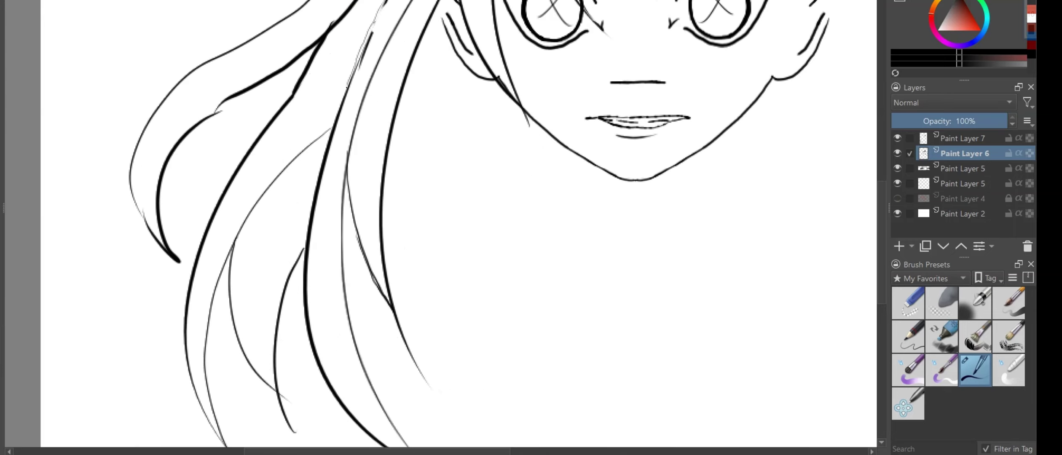
key("minus")
key("minus")
key("minus")
key("plus")
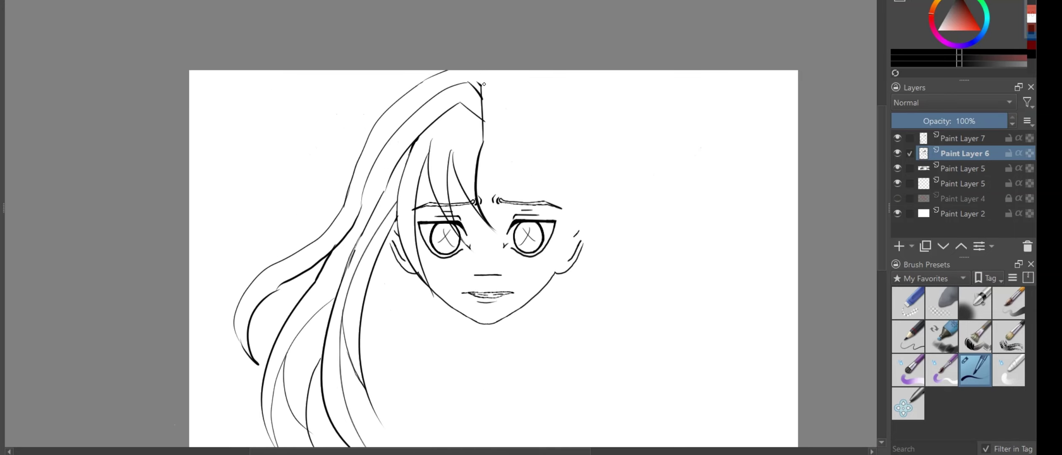
- Erase the upper part of the parting line and re-ink the short slanted parting strand thicker over the sketch
key("plus")
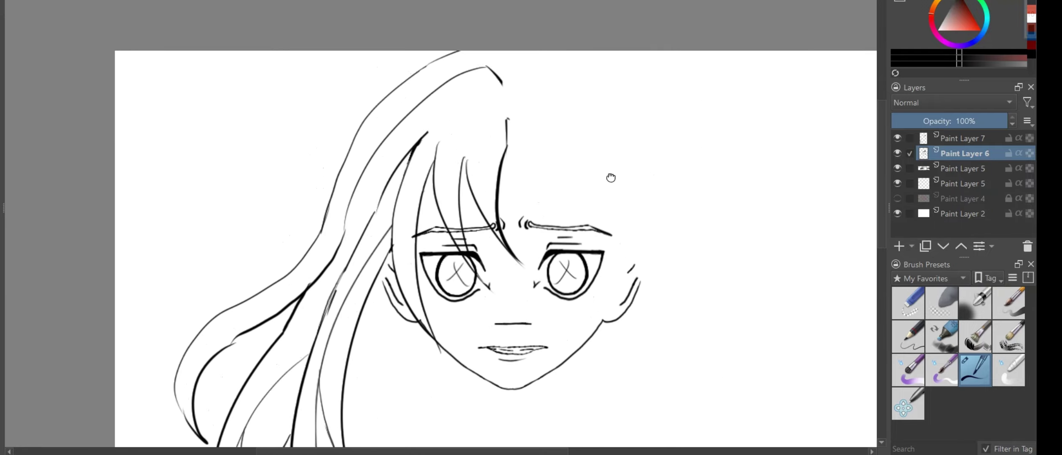
left_click(897, 199)
key("plus")
key("plus")
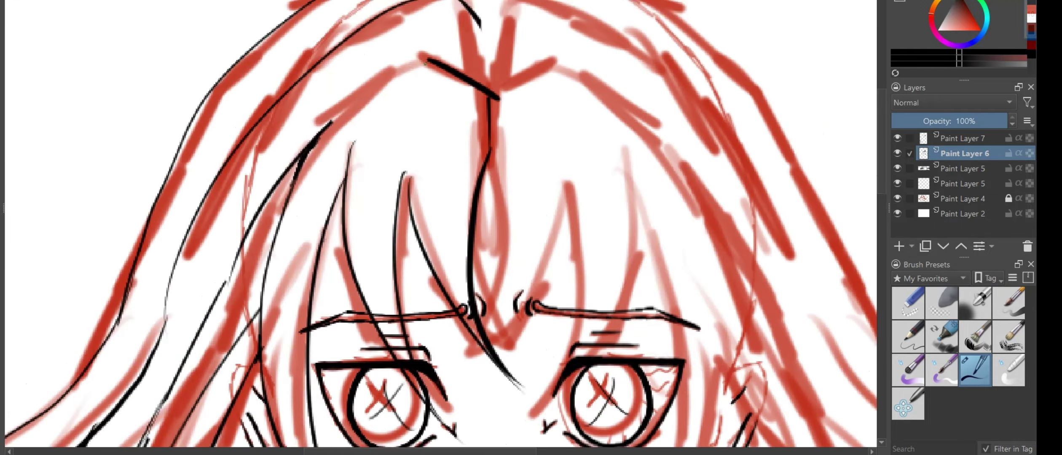
key("minus")
key("minus")
left_click(897, 199)
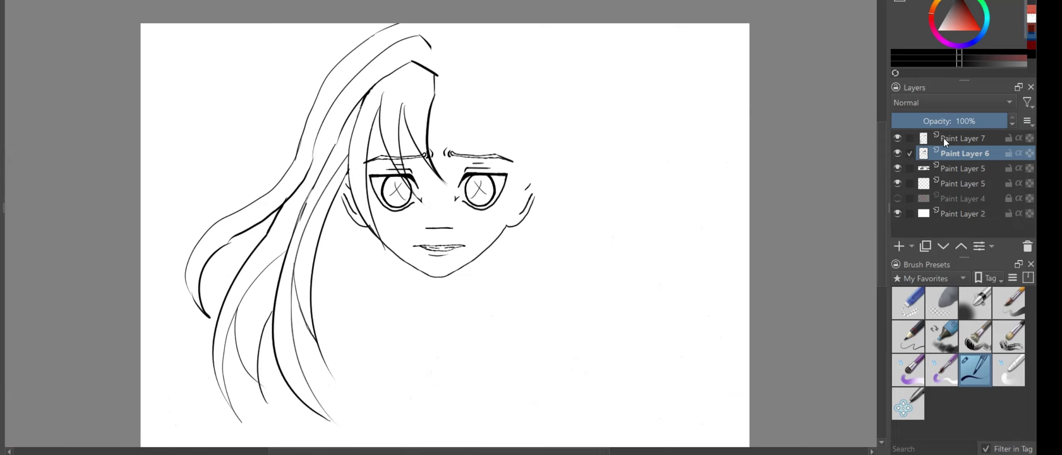
- Merge the upper hair layer into the one below and outline a freehand selection around the left half of the hair
left_click(943, 138)
key("shift+Delete")
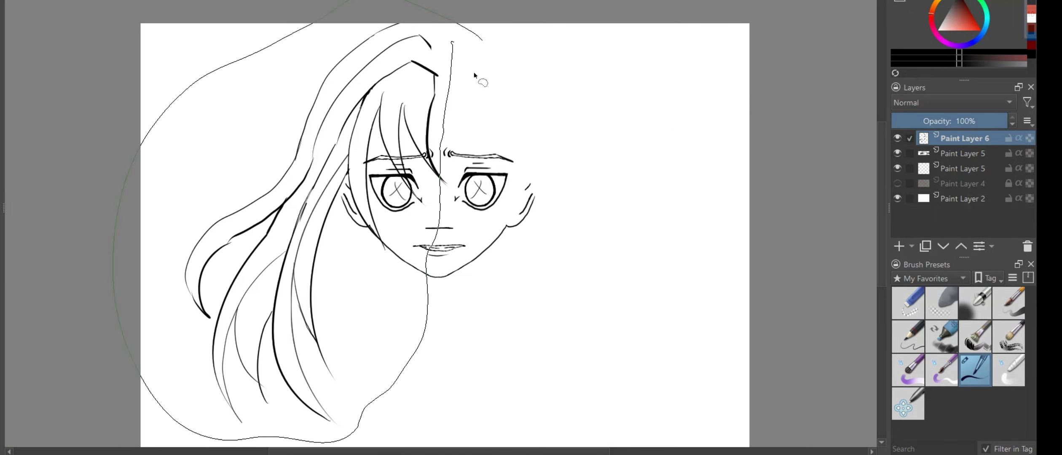
left_click_drag(474, 76, 453, 42)
right_click(390, 217)
- Ink the remaining strands below the left ear over the sketch and add inner ear details with a small round earring
left_click(897, 183)
key("plus")
key("plus")
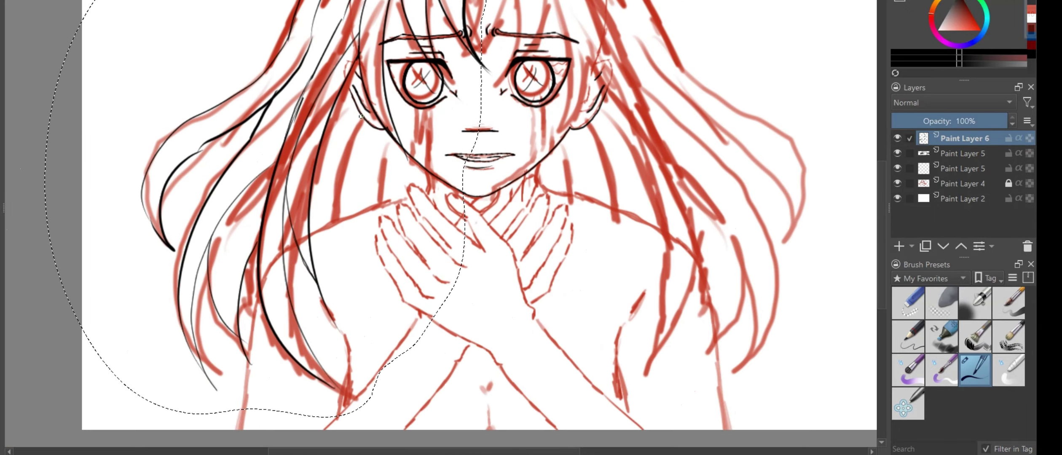
key("plus")
key("plus")
key("plus")
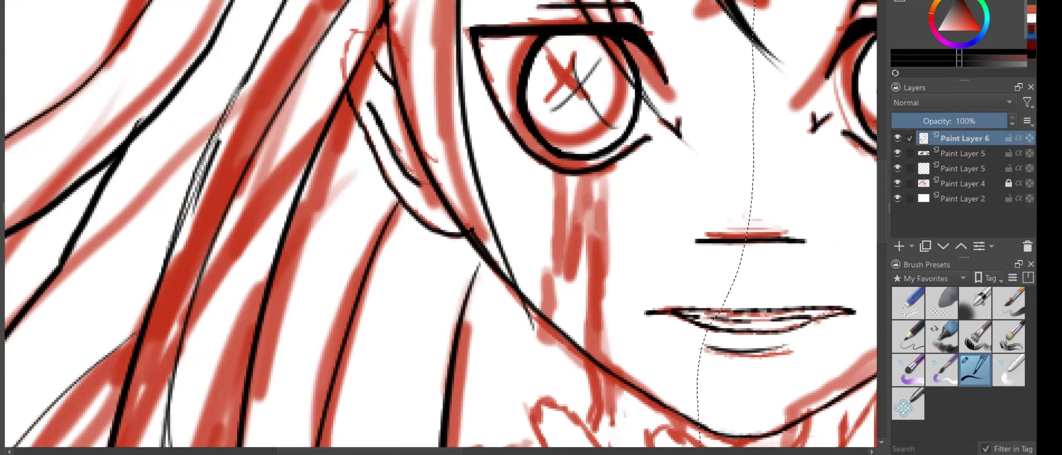
key("minus")
key("minus")
key("minus")
left_click(897, 183)
- Copy the selected left hair to a new layer, mirror it horizontally, position it over the right half and deselect
right_click(350, 232)
key("Escape")
key("Insert")
key("ctrl+t")
right_click(322, 177)
left_click(395, 289)
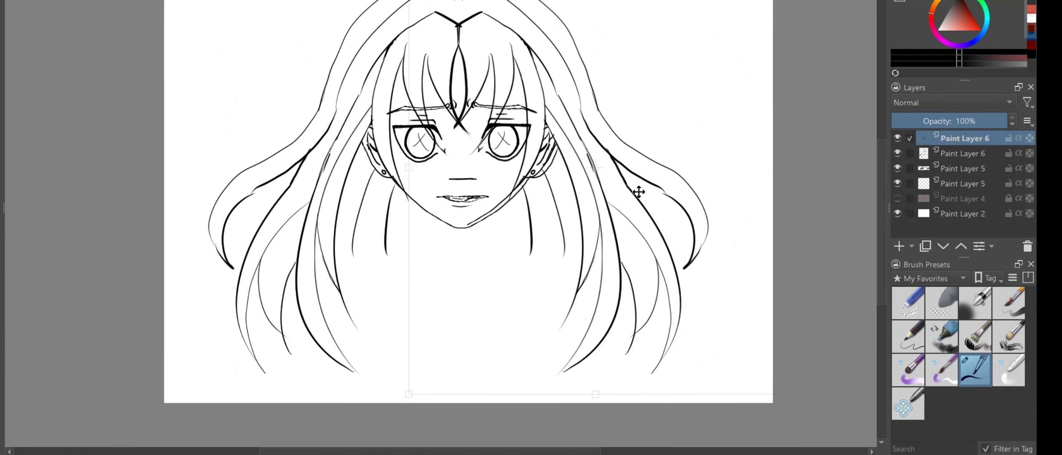
key("b")
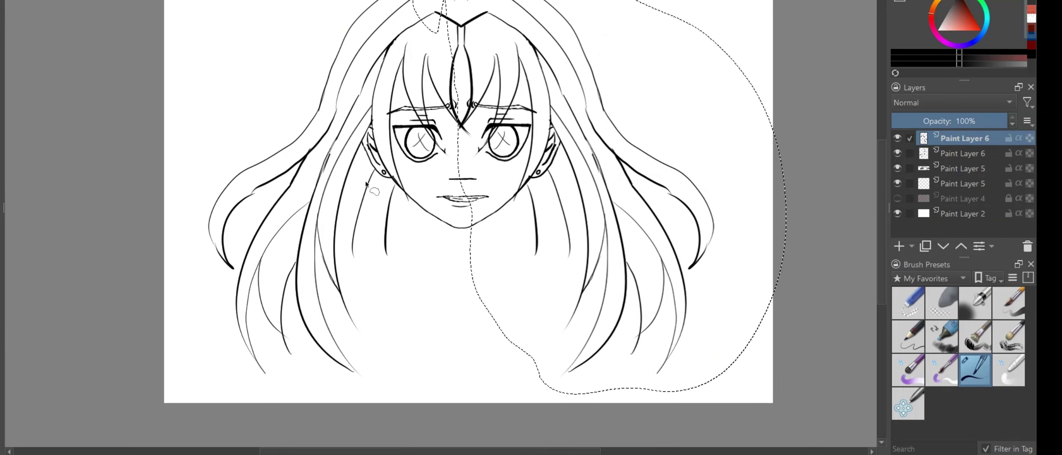
key("ctrl+shift+a")
- Merge the mirrored hair layer down and erase the leftover parting lines above the central bangs
key("plus")
key("plus")
key("plus")
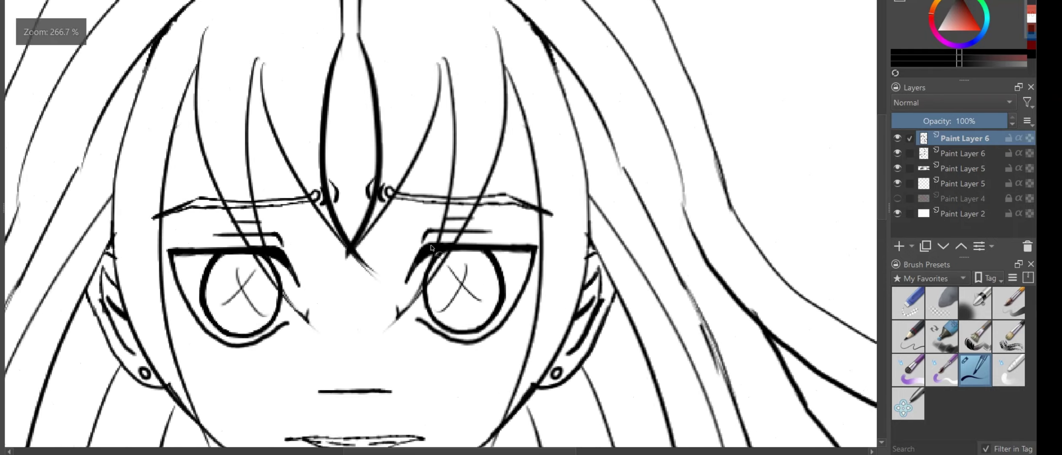
scroll(430, 248, "up", 2)
key("Page_Down")
key("Page_Down")
right_click(943, 140)
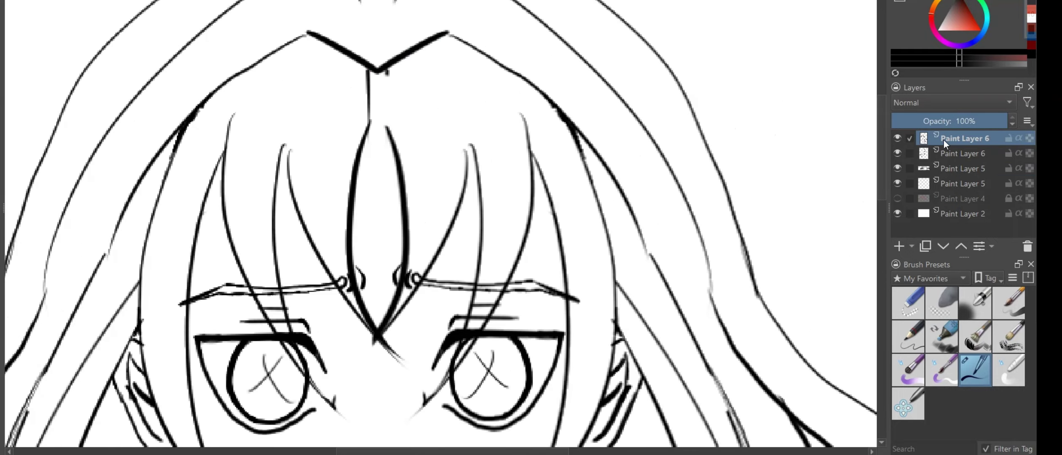
left_click(887, 270)
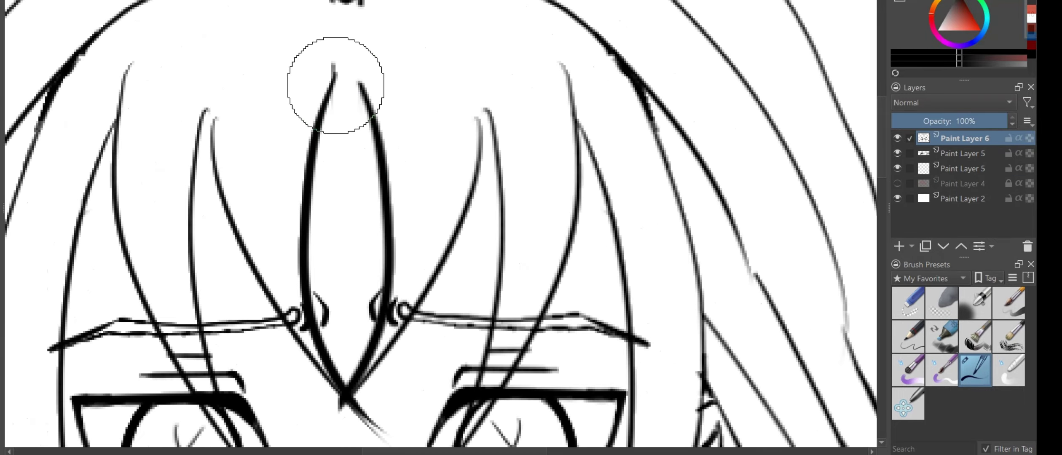
- Erase the eyebrow and eye lines that run through the bang strands on the face line layer
key("minus")
key("minus")
key("minus")
key("minus")
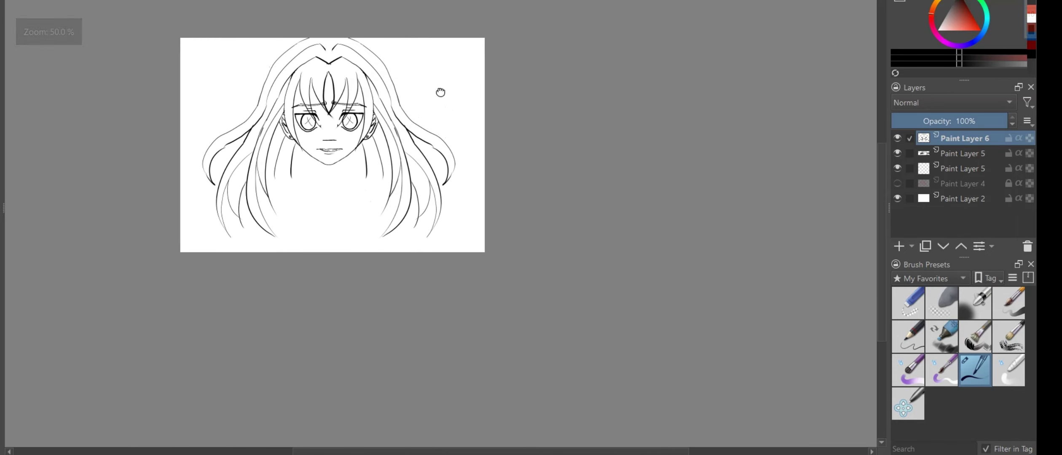
key("plus")
key("plus")
key("plus")
key("Page_Down")
key("plus")
key("plus")
key("plus")
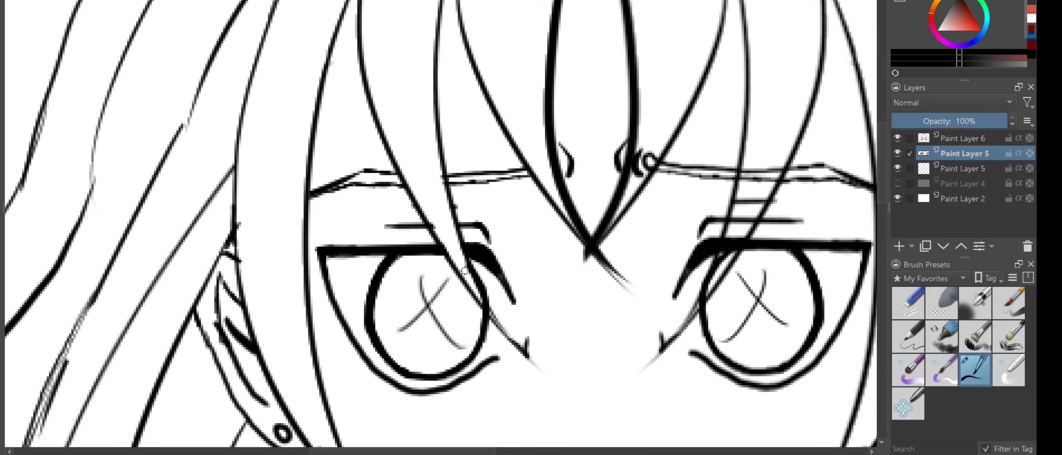
key("minus")
key("plus")
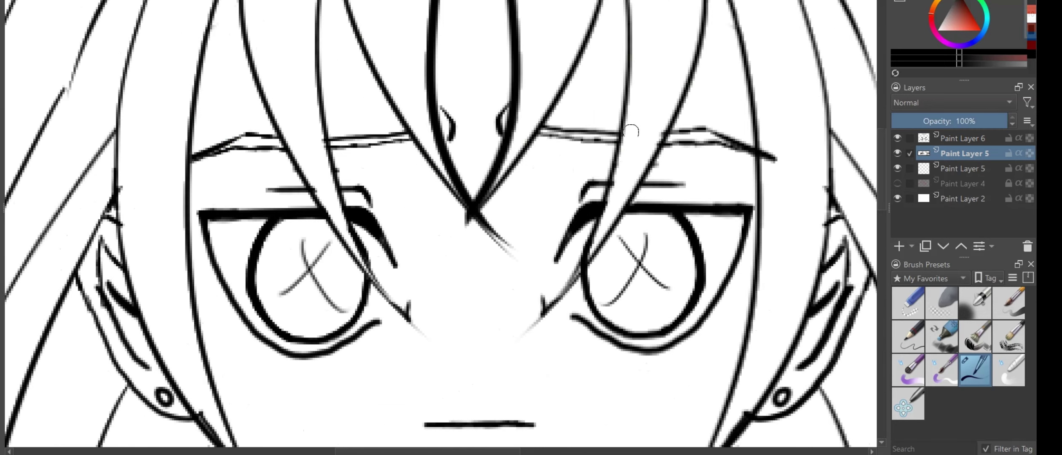
scroll(768, 159, "down", 5)
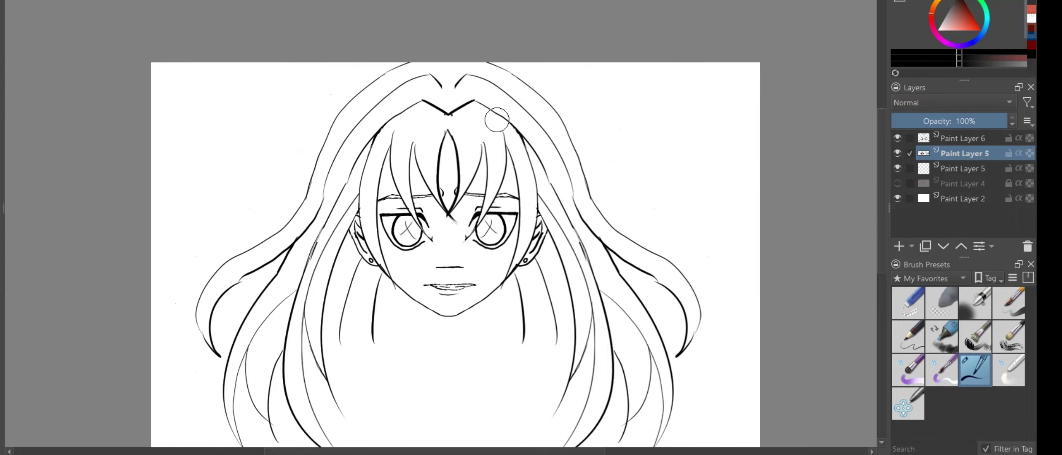
- Merge the hair line layer down into the face line layer
scroll(471, 32, "up", 6)
left_click(938, 142)
right_click(940, 142)
left_click(889, 192)
scroll(511, 188, "down", 2)
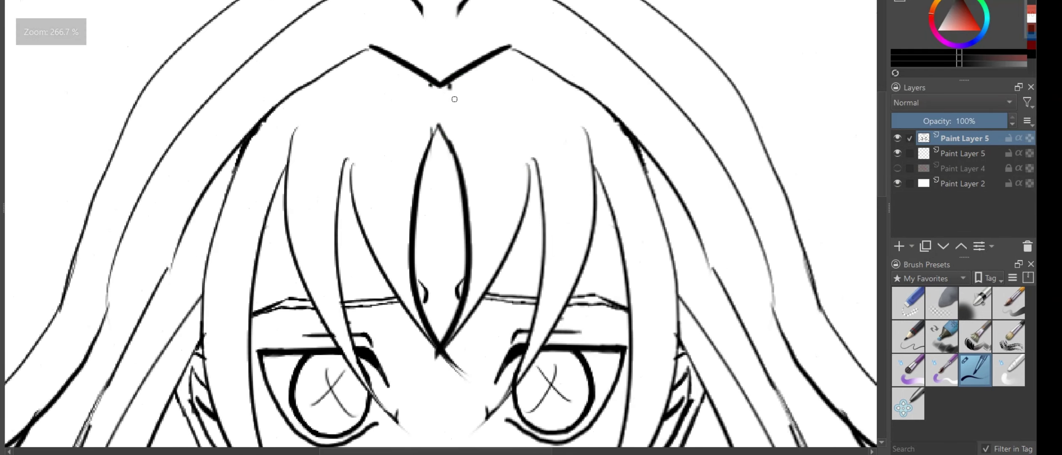
scroll(511, 188, "down", 1)
mouse_move(511, 189)
left_mouse_down()
mouse_move(531, 32)
mouse_move(521, 91)
left_mouse_up()
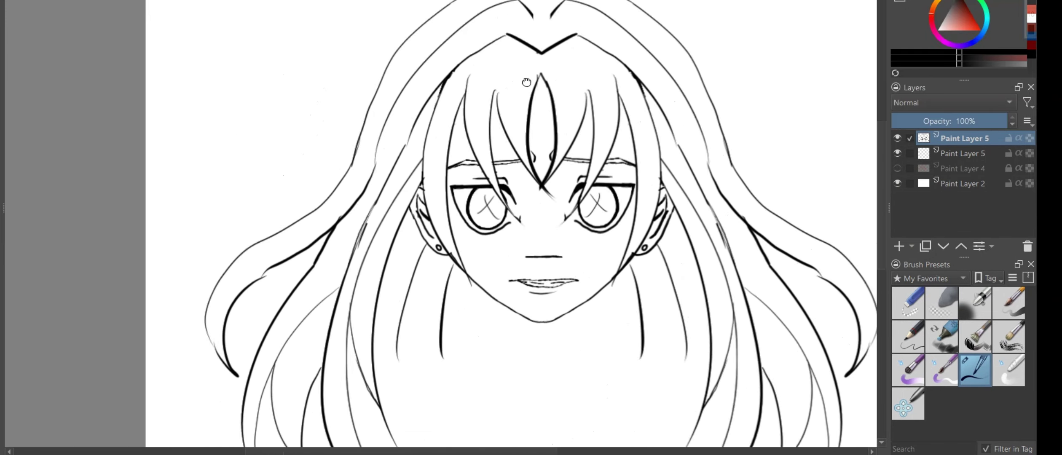
- Show the red sketch layer and add a new paint layer on top for the body lines
scroll(612, 173, "down", 3)
left_click(897, 168)
scroll(526, 249, "up", 4)
left_click_drag(526, 248, 527, 61)
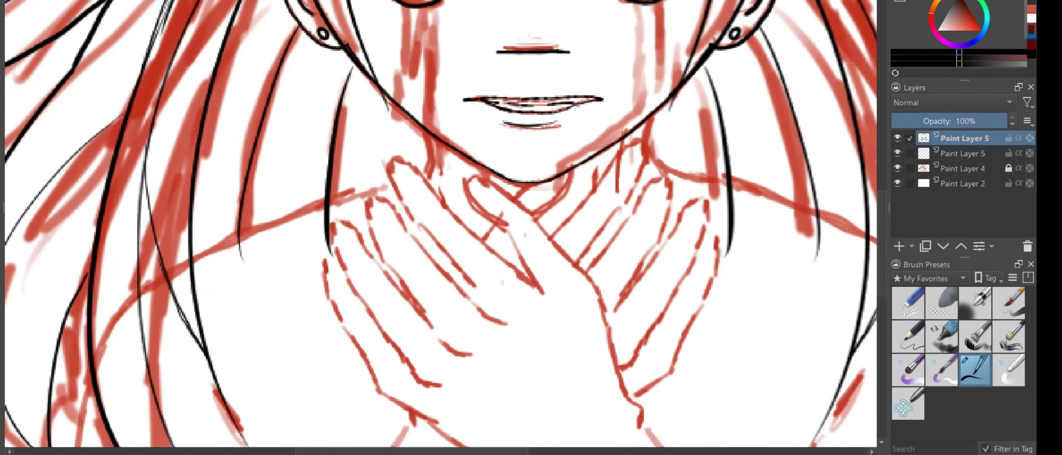
scroll(495, 235, "up", 1)
scroll(495, 234, "up", 3)
key("Insert")
- Ink the left neck line below the jaw and the left shoulder line over the sketch
left_click_drag(855, 186, 748, 249)
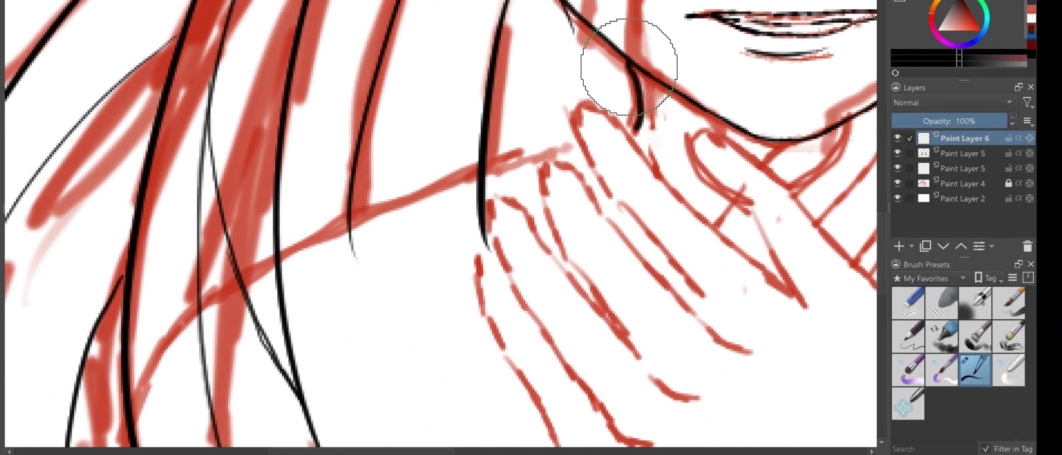
scroll(639, 106, "down", 2)
left_click(687, 74)
key("ctrl+z")
scroll(522, 225, "down", 3)
mouse_move(639, 25)
left_mouse_down()
mouse_move(452, 98)
mouse_move(497, 83)
mouse_move(512, 37)
mouse_move(537, 40)
left_mouse_up()
key("plus")
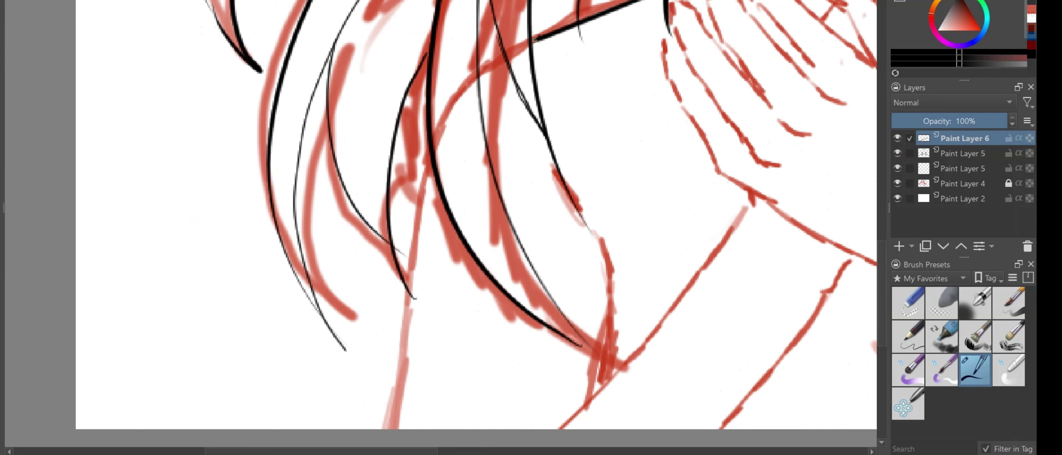
- Ink the left arm's outer edge, the armpit and torso side lines, and the small chest marks over the sketch
left_click_drag(550, 177, 592, 212)
left_click_drag(567, 191, 478, 113)
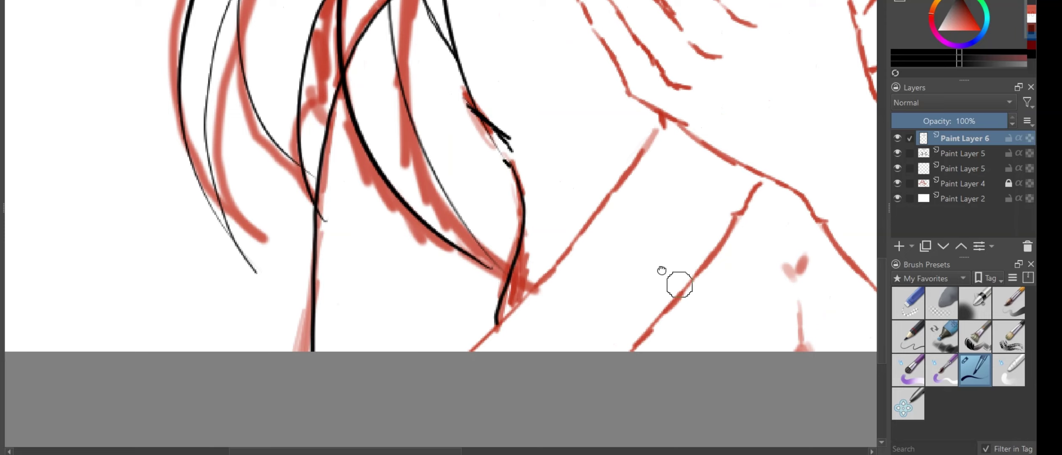
left_click_drag(662, 270, 577, 195)
left_click_drag(746, 301, 643, 254)
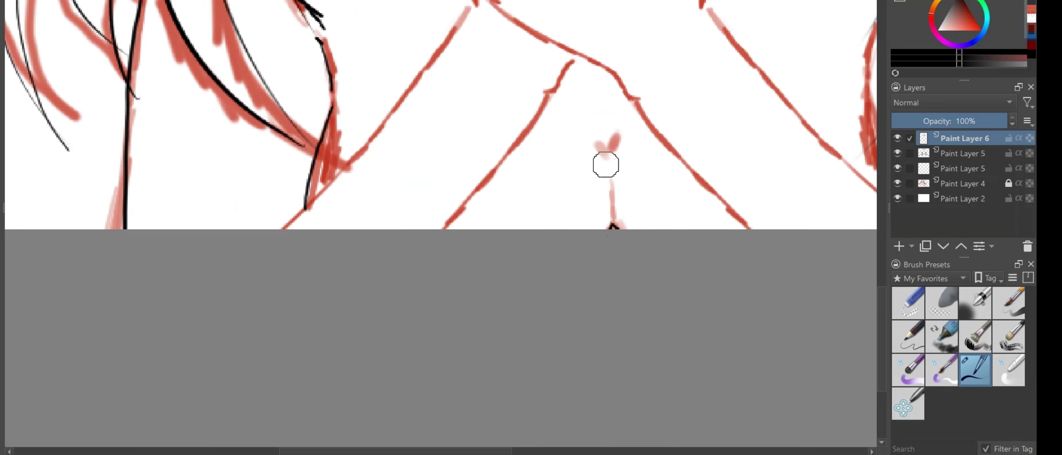
scroll(661, 250, "down", 3)
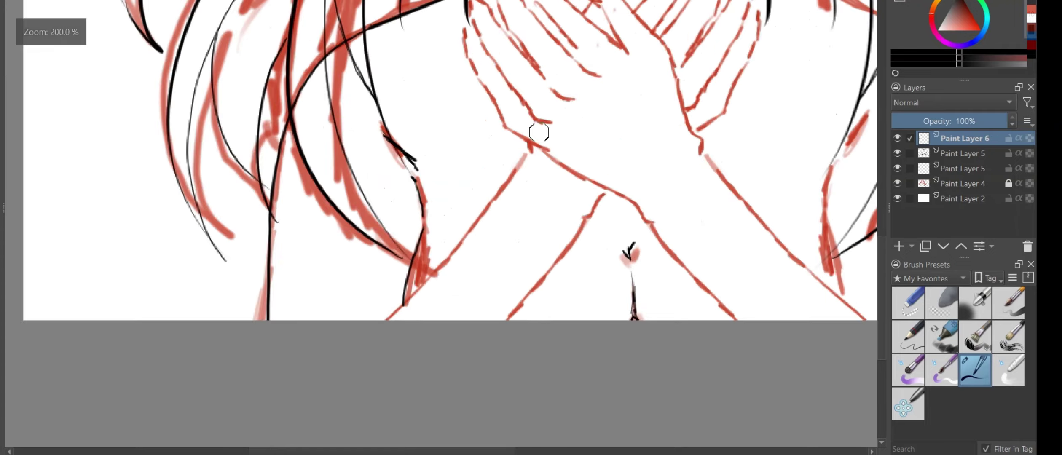
left_click_drag(701, 180, 685, 214)
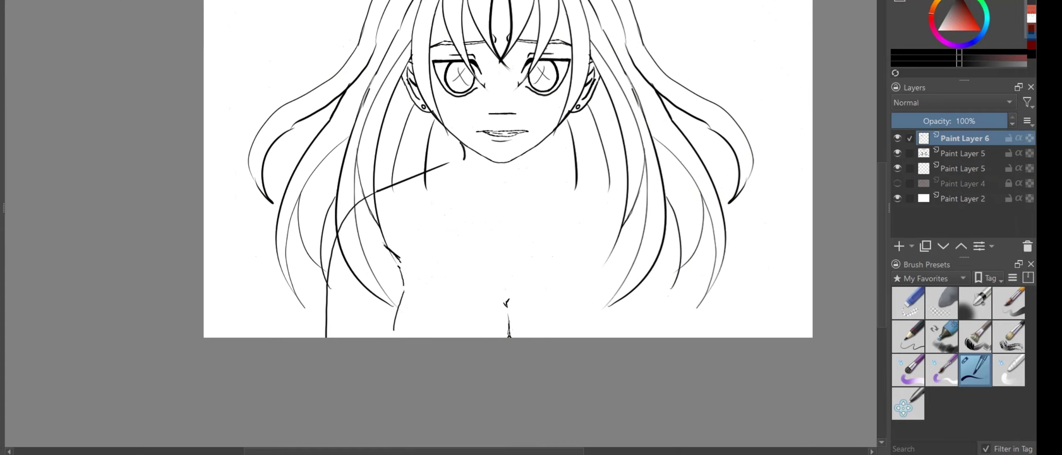
- Copy the freehand-selected left shoulder and torso lines to a new layer, mirror them horizontally and align them with the sketch's right half
left_click(897, 138)
right_click(407, 225)
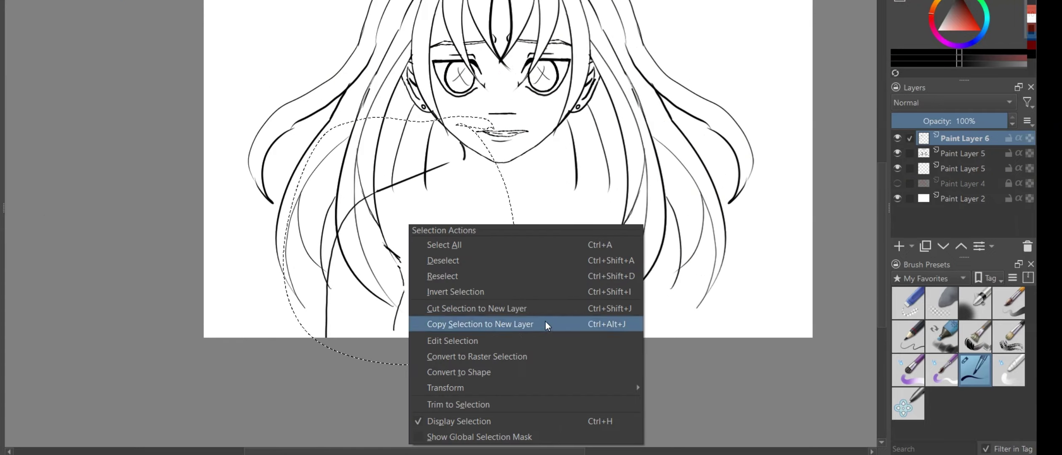
left_click(523, 319)
key("ctrl+t")
right_click(467, 217)
left_click(533, 328)
left_click(897, 199)
left_click_drag(646, 206, 645, 196)
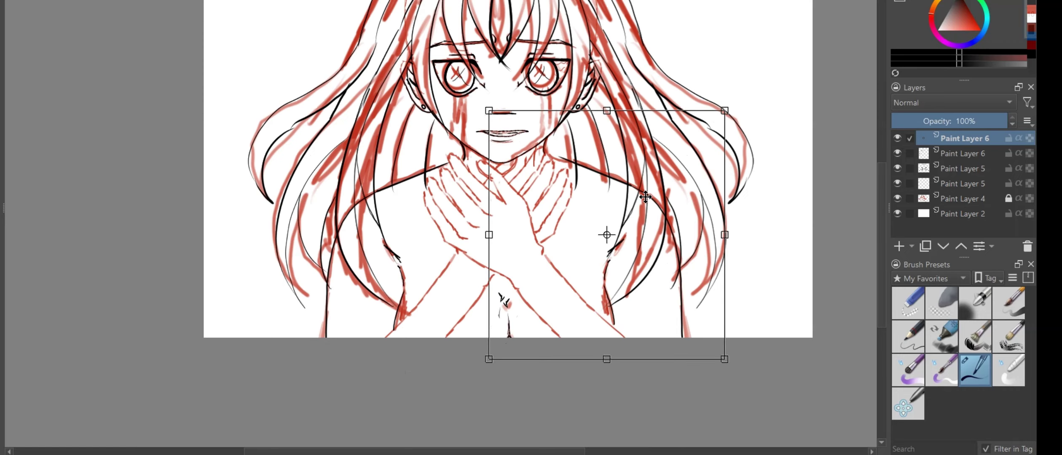
key("b")
left_click(897, 199)
- Ink the curve joining the right side of the neck to the mirrored shoulder line
key("plus")
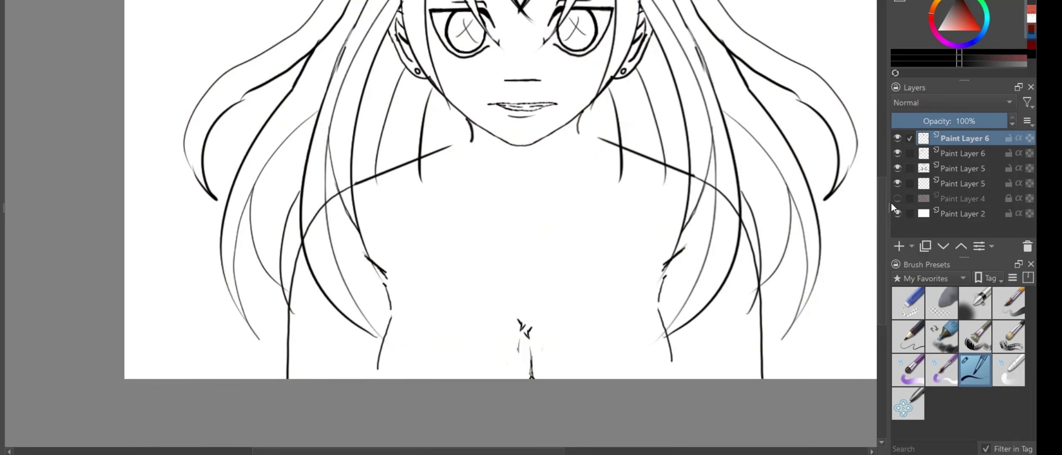
key("plus")
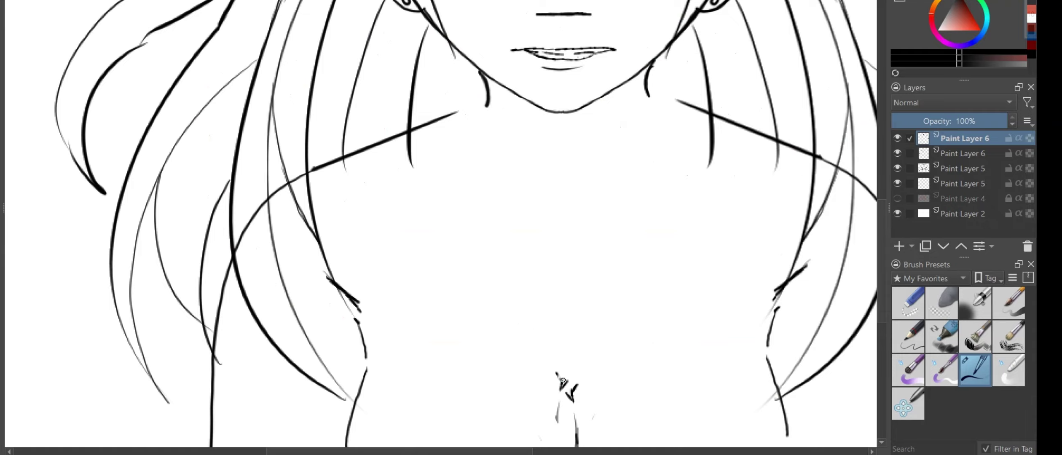
key("minus")
left_click(897, 198)
key("minus")
key("plus")
key("plus")
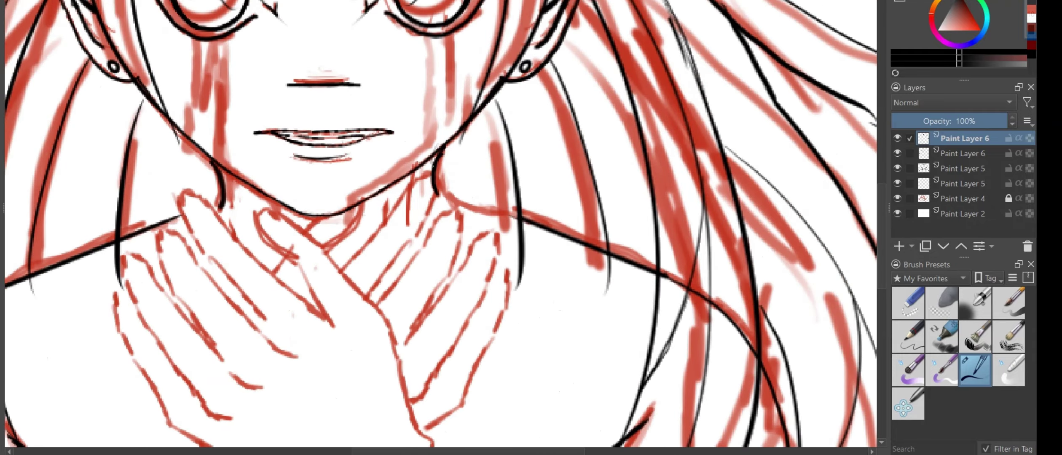
scroll(491, 172, "up", 2)
scroll(445, 123, "up", 2)
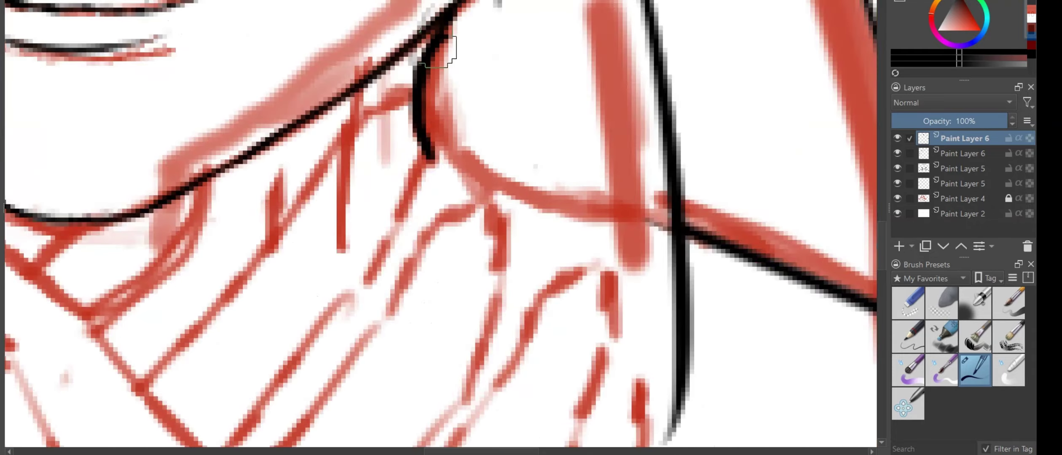
- Erase the doubled chest marks left by mirroring and make the lower Paint Layer 6 active
scroll(706, 249, "down", 5)
left_click(897, 198)
key("1")
left_click(897, 198)
scroll(491, 173, "up", 5)
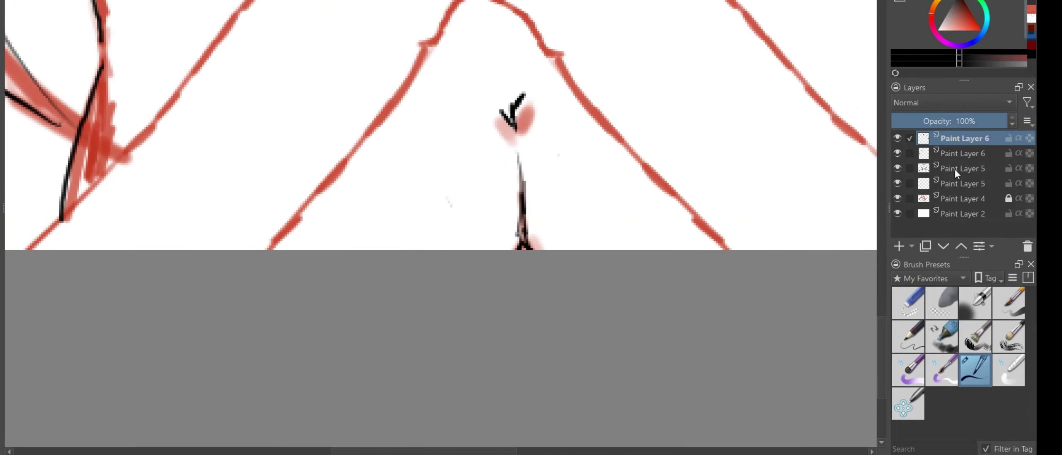
left_click(954, 168)
left_click(922, 150)
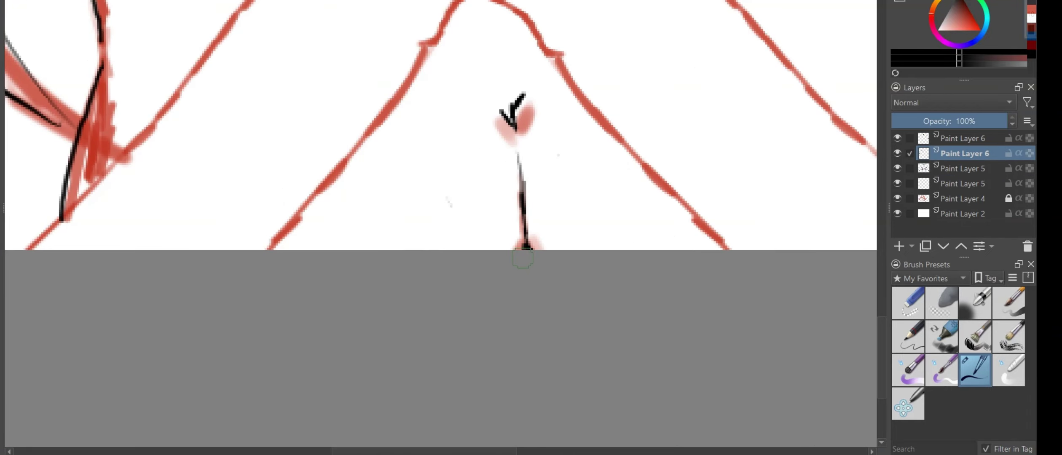
- Ink the front hand's topmost left finger with its nail and the knuckle mark below it over the sketch
scroll(523, 258, "down", 8)
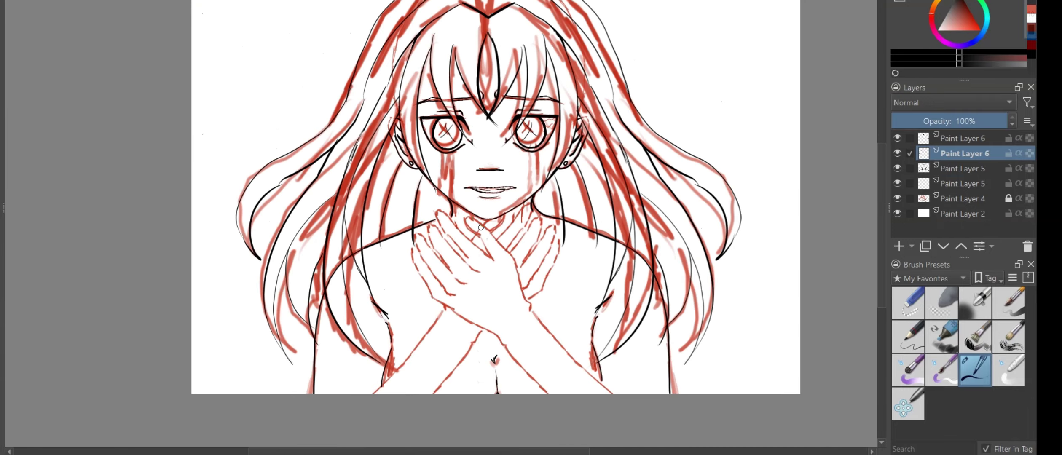
scroll(480, 227, "up", 8)
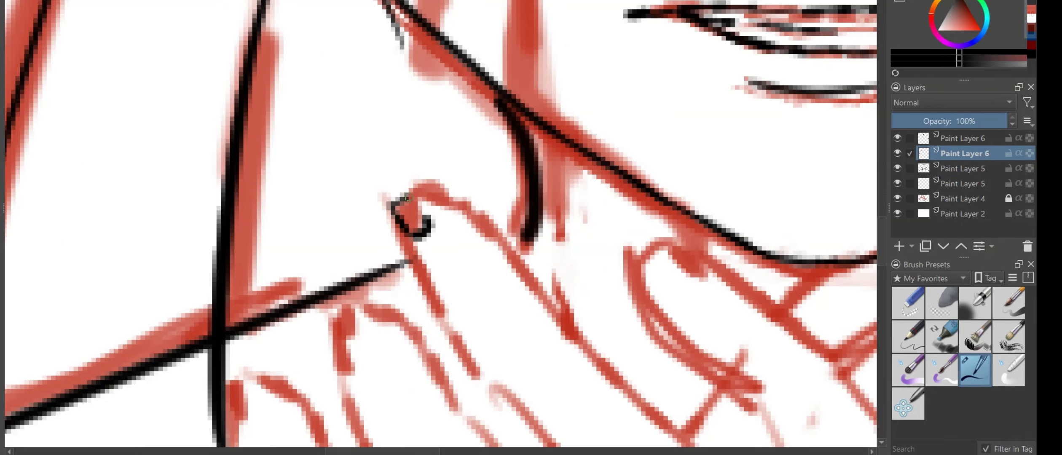
mouse_move(427, 253)
left_mouse_down()
mouse_move(370, 133)
mouse_move(581, 320)
left_mouse_up()
scroll(456, 291, "down", 2)
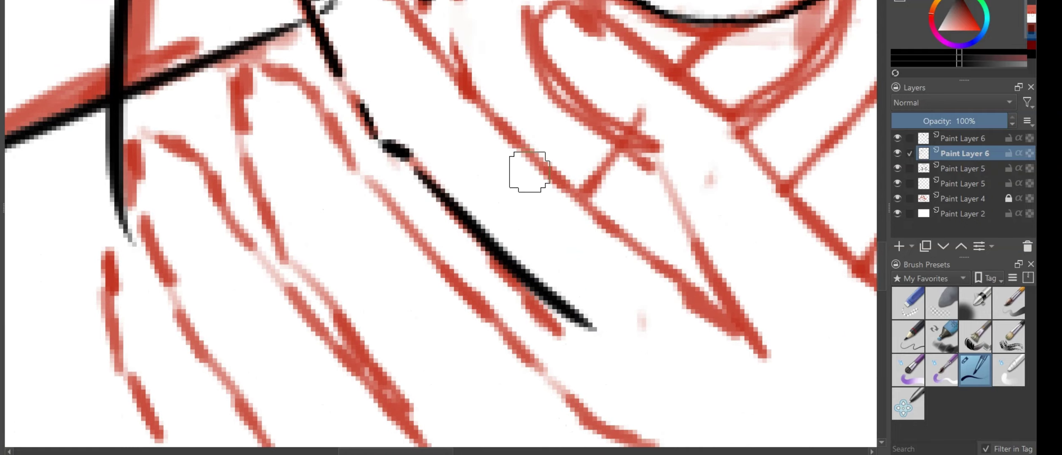
left_click_drag(506, 126, 712, 314)
scroll(398, 131, "up", 2)
left_click_drag(379, 85, 541, 238)
scroll(508, 266, "up", 2)
scroll(509, 266, "down", 2)
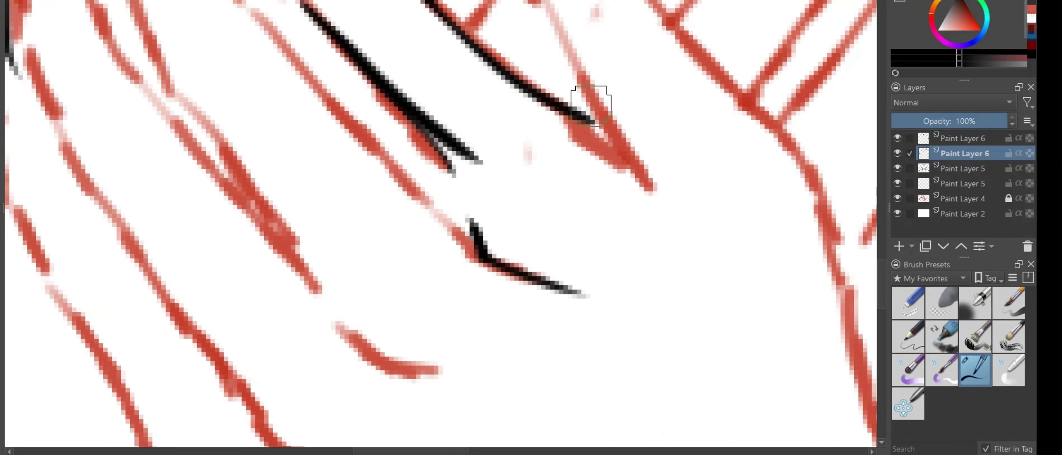
scroll(550, 332, "up", 2)
left_click_drag(430, 134, 460, 164)
- Ink the finger nearest the chin and the front hand's right edge down to the wrist
scroll(169, 103, "down", 2)
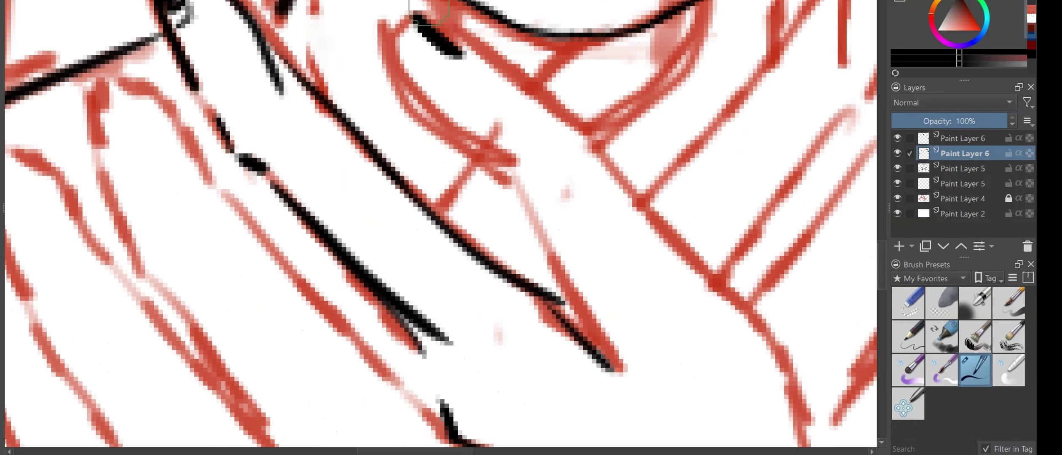
left_click_drag(404, 8, 590, 325)
left_click_drag(447, 21, 621, 183)
scroll(623, 82, "up", 3)
scroll(465, 80, "down", 2)
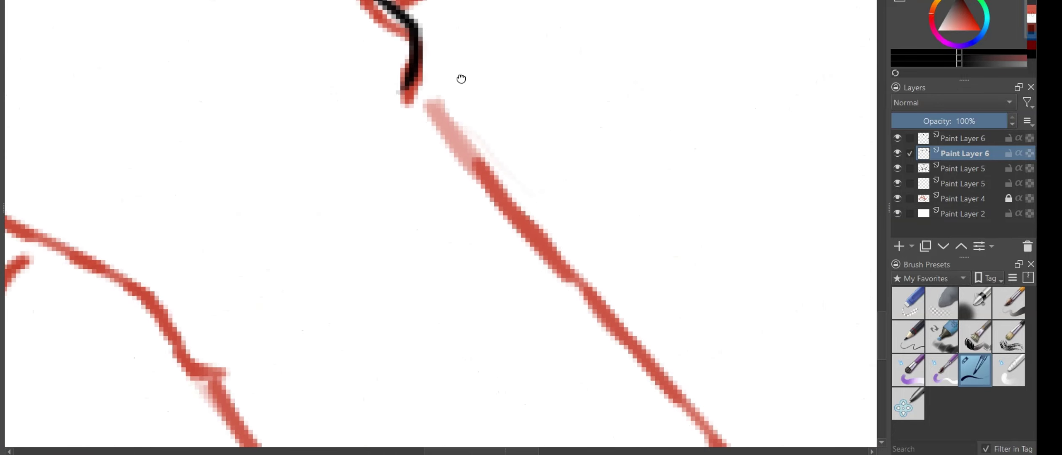
scroll(464, 81, "down", 3)
scroll(492, 93, "up", 3)
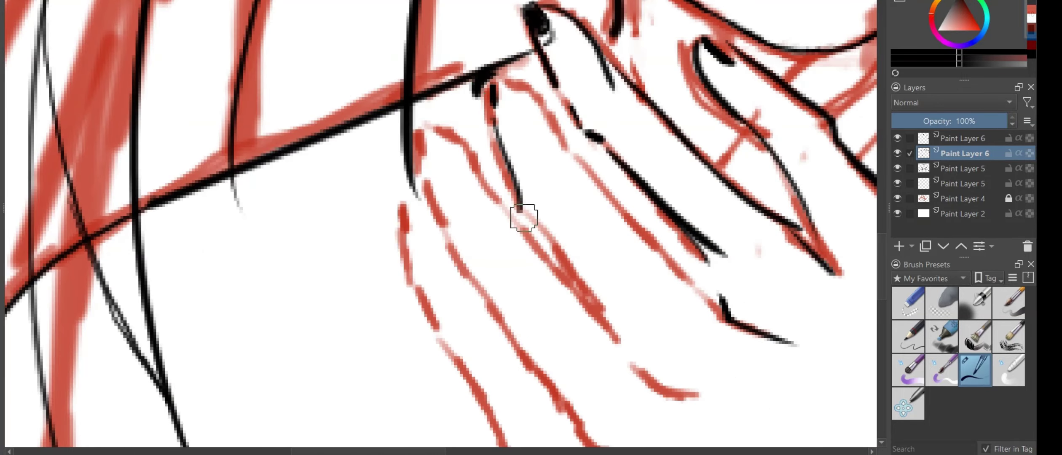
- Ink the front hand's middle fingers and their knuckle curves over the sketch
left_click_drag(522, 213, 606, 325)
scroll(547, 274, "down", 3)
scroll(516, 259, "up", 2)
scroll(548, 152, "down", 2)
scroll(463, 126, "up", 2)
left_click_drag(381, 37, 433, 101)
mouse_move(367, 59)
left_mouse_down()
mouse_move(540, 346)
mouse_move(603, 384)
left_mouse_up()
scroll(548, 295, "down", 2)
scroll(304, 35, "up", 2)
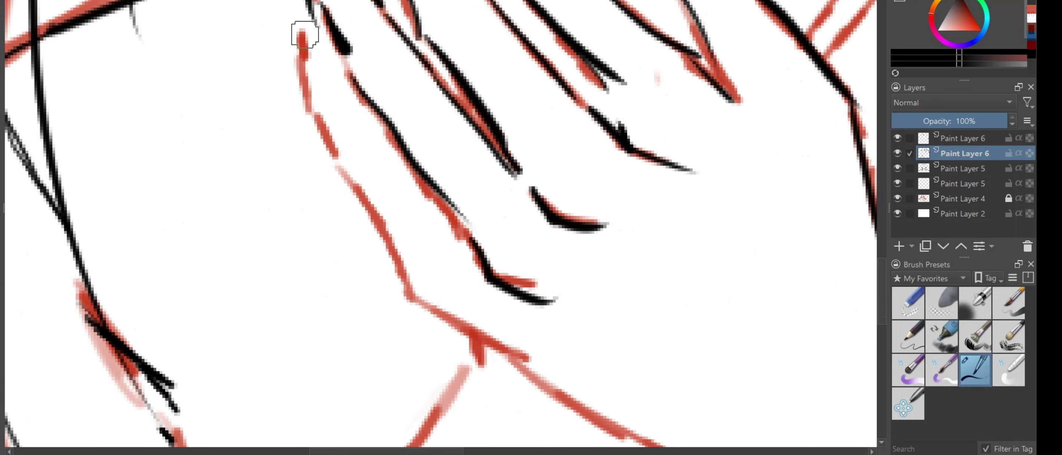
- Ink the outermost finger and the lower edge of the front hand down to the wrist
left_click_drag(306, 43, 354, 173)
scroll(346, 171, "down", 2)
scroll(346, 170, "up", 2)
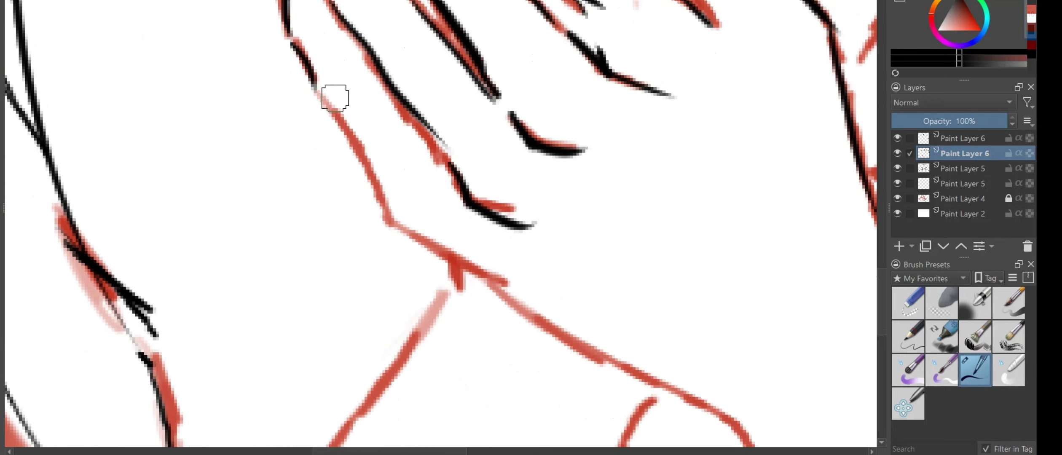
mouse_move(535, 282)
left_mouse_down()
mouse_move(727, 427)
mouse_move(474, 95)
left_mouse_up()
left_click_drag(370, 38, 592, 273)
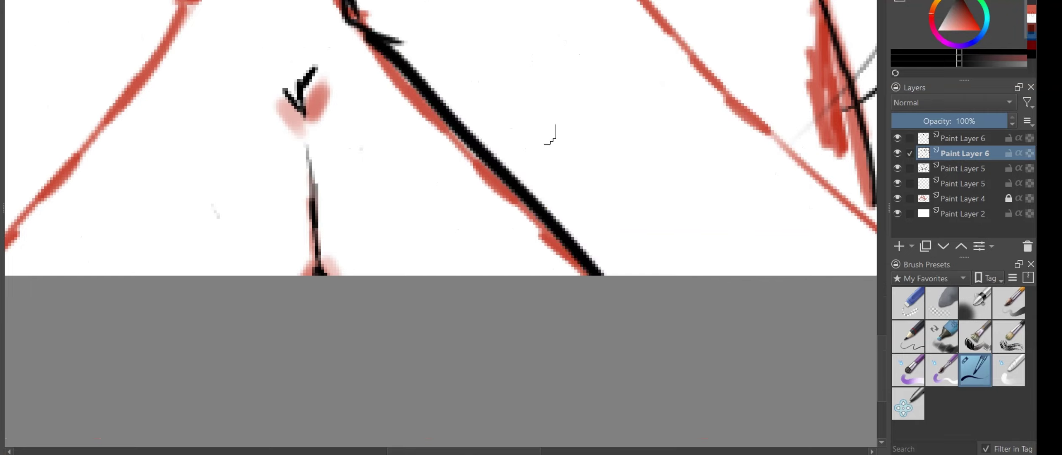
key("ctrl+z")
left_click_drag(383, 37, 592, 272)
scroll(426, 246, "down", 2)
scroll(426, 247, "up", 2)
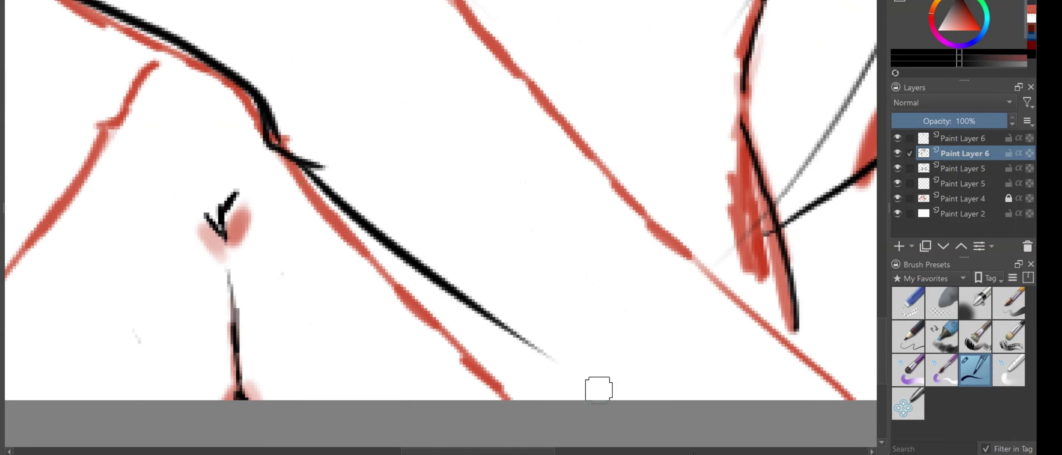
key("ctrl+z")
left_click_drag(287, 141, 543, 400)
key("ctrl+z")
- Ink both edges of the front forearm from the wrist to the lower edge of the canvas
left_click_drag(295, 158, 522, 400)
scroll(502, 158, "down", 3)
scroll(502, 159, "up", 1)
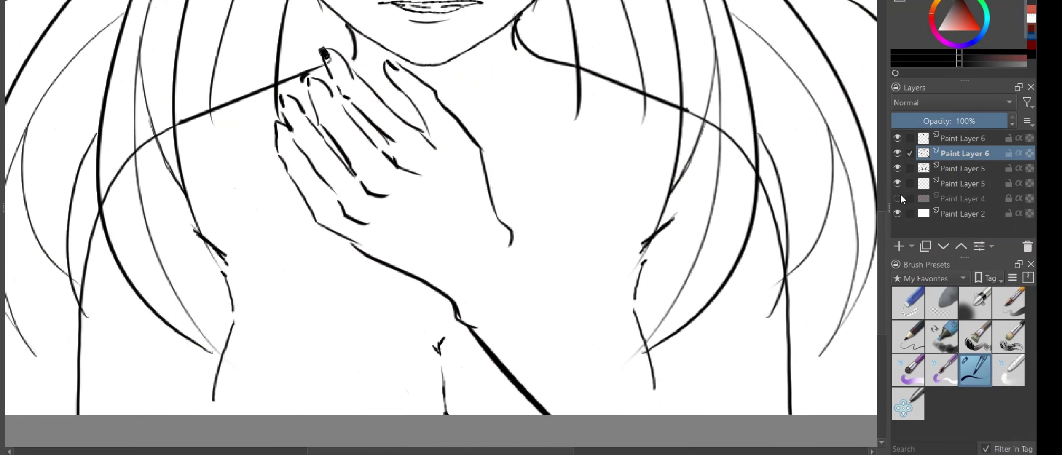
left_click_drag(511, 246, 675, 414)
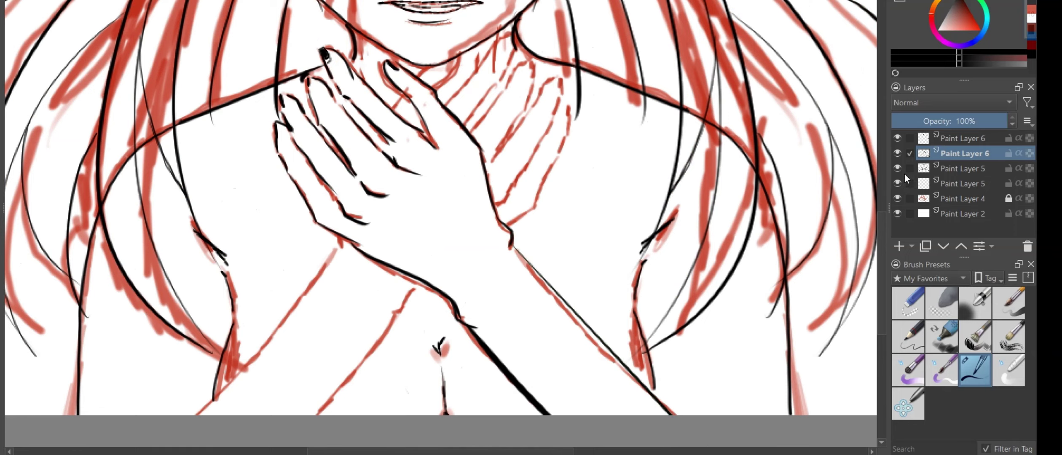
- Copy the inked front hand and forearm to a new layer, mirrored over the sketched back hand
left_click(898, 198)
scroll(550, 254, "down", 2)
scroll(119, 226, "up", 1)
right_click(458, 100)
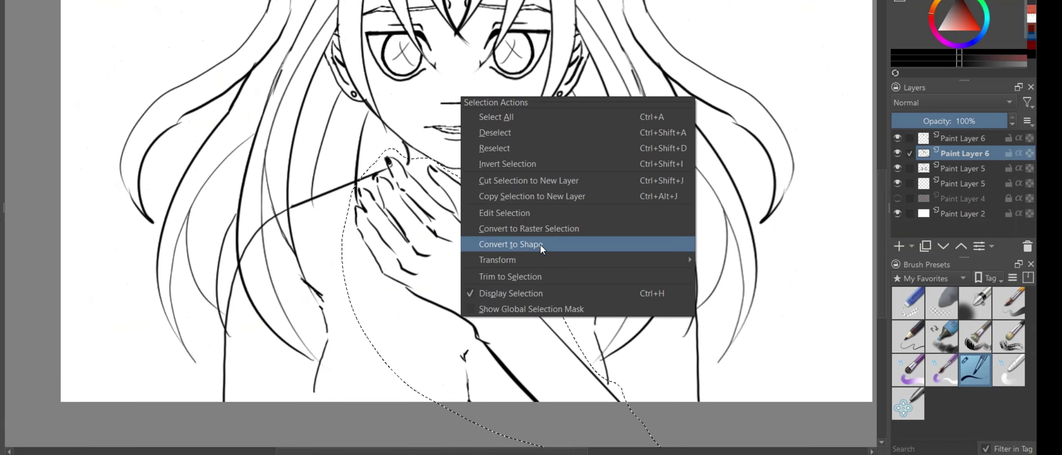
left_click(527, 193)
key("ctrl+t")
left_click_drag(801, 236, 804, 265)
left_click(898, 214)
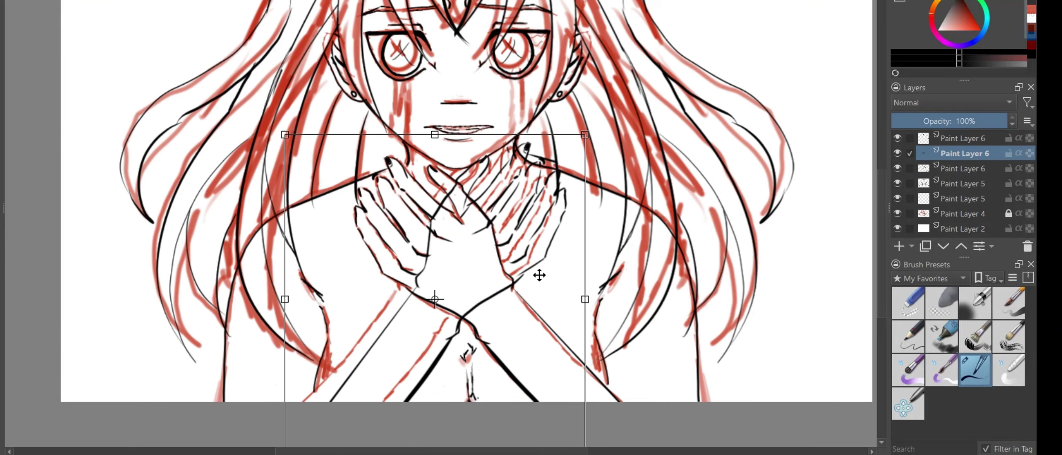
key("Return")
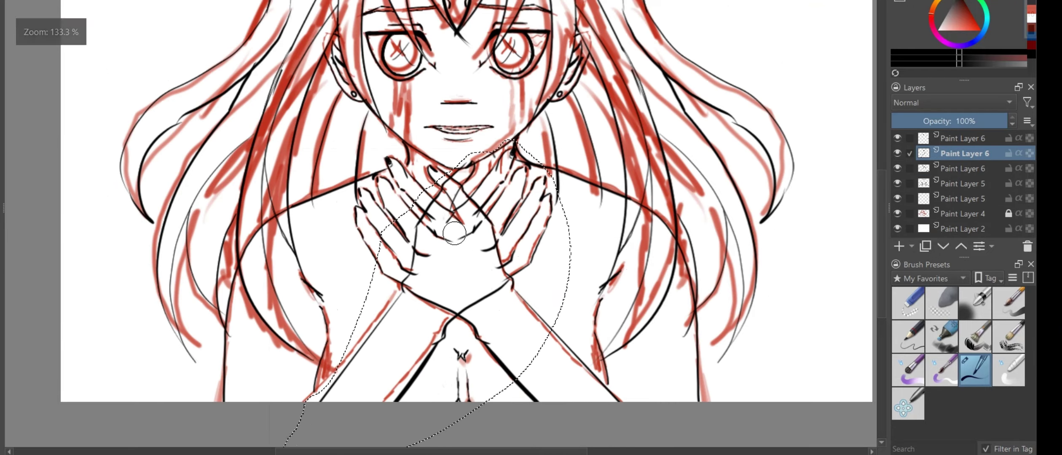
- Erase the mirrored hand's lines where they cross the front hand and hide the red sketch layer
scroll(440, 211, "up", 2)
left_click(415, 205)
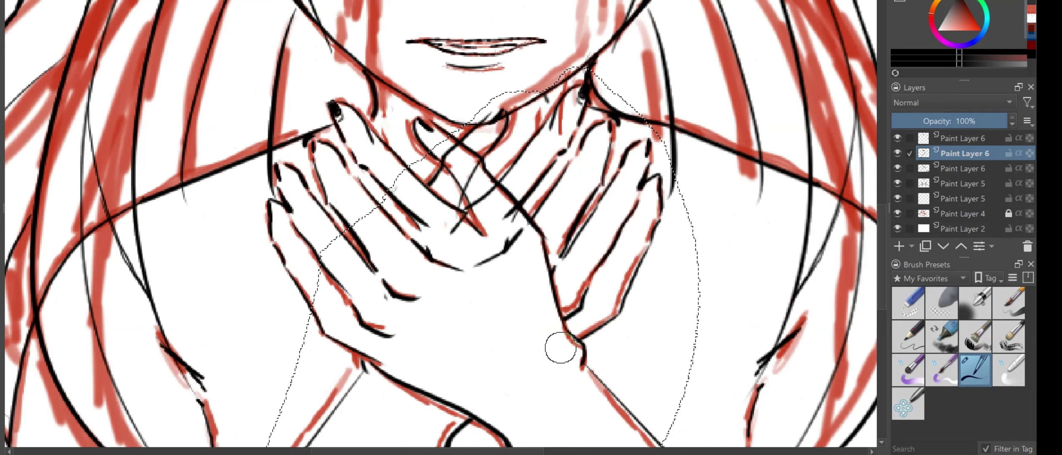
scroll(515, 223, "down", 3)
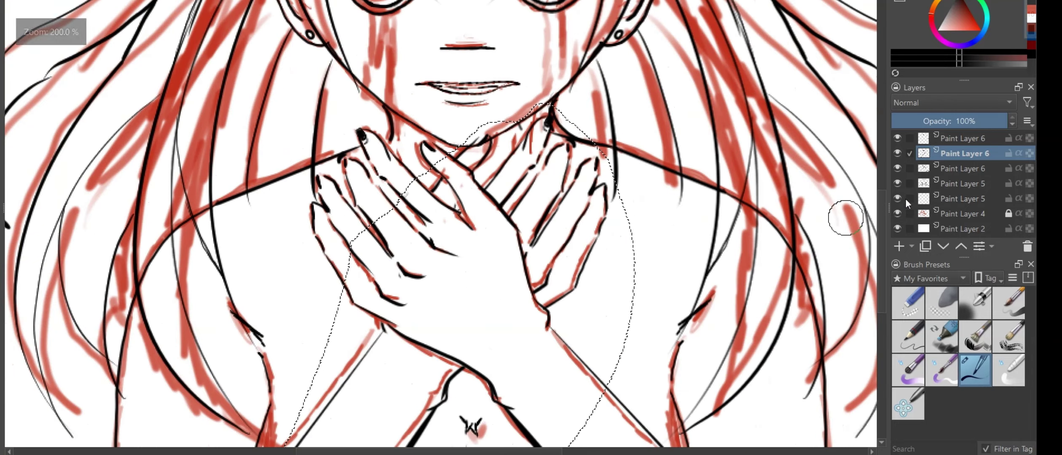
left_click(897, 213)
key("ctrl+shift+a")
scroll(540, 170, "up", 1)
scroll(541, 170, "up", 4)
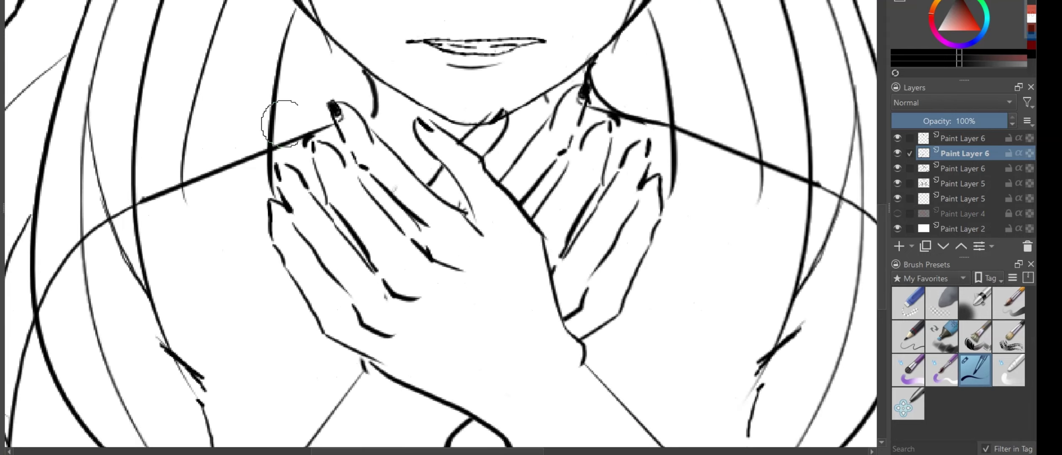
scroll(459, 75, "down", 6)
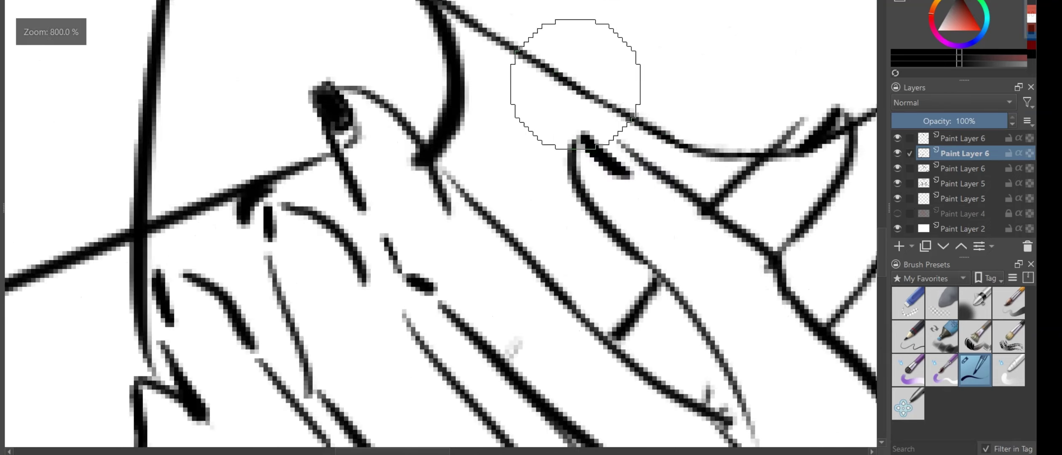
- Erase the hair and shoulder lines where they overlap, and remove the doubled marks below the crossed wrists
key("Page_Down")
key("Page_Down")
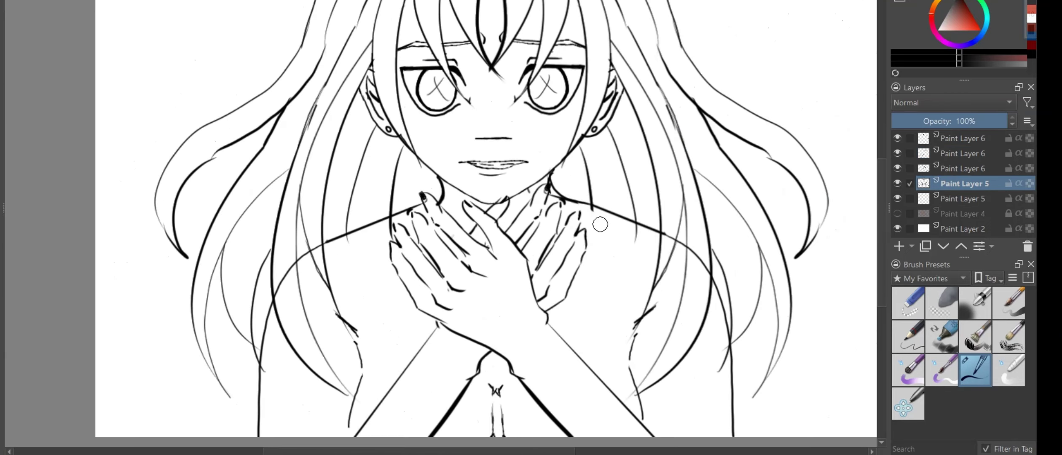
key("Page_Up")
key("Page_Up")
key("Page_Up")
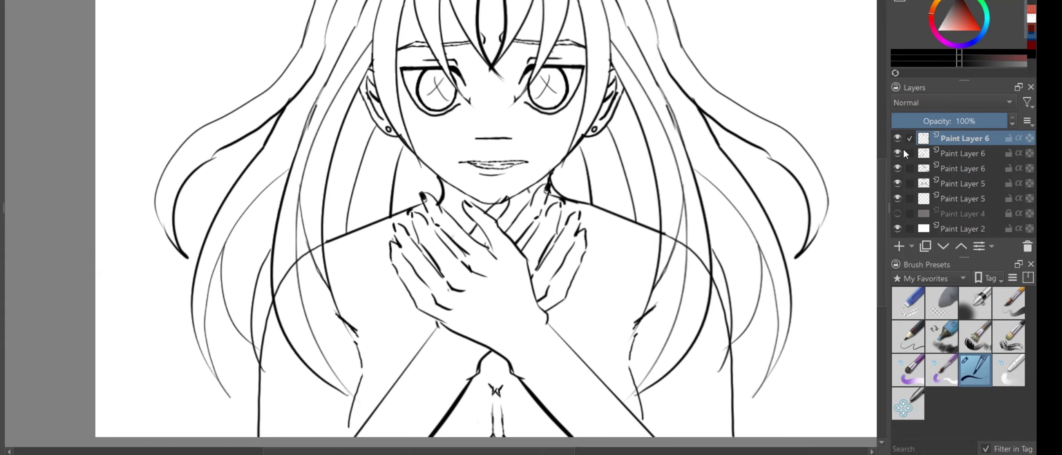
left_click(901, 169)
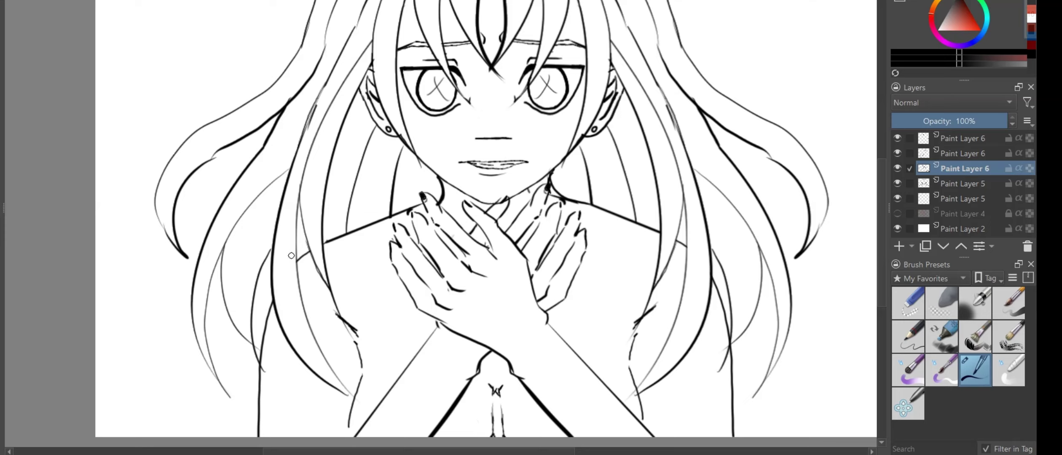
key("Page_Up")
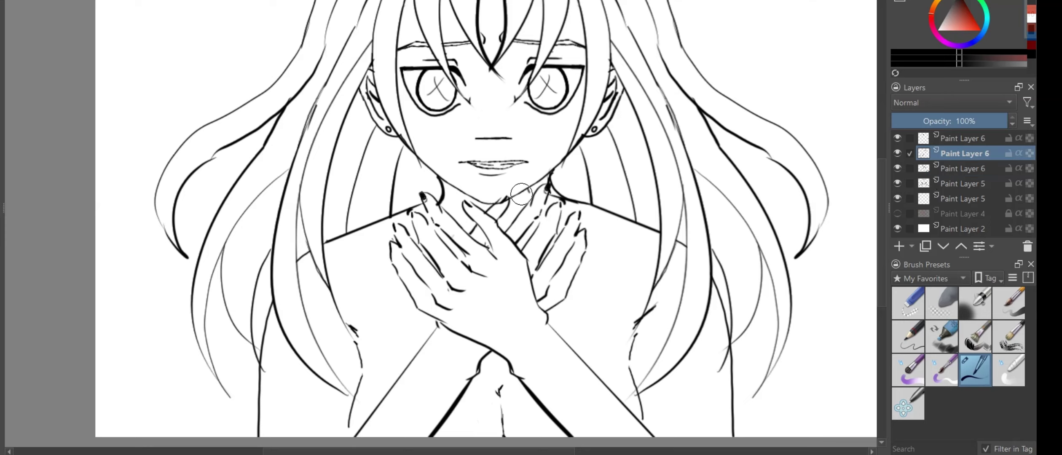
- Crop the canvas to a rectangle around the head, hair and crossed hands, cutting off the lower forearms
scroll(521, 194, "down", 3)
left_click_drag(163, 17, 771, 372)
right_click(540, 227)
left_click(643, 396)
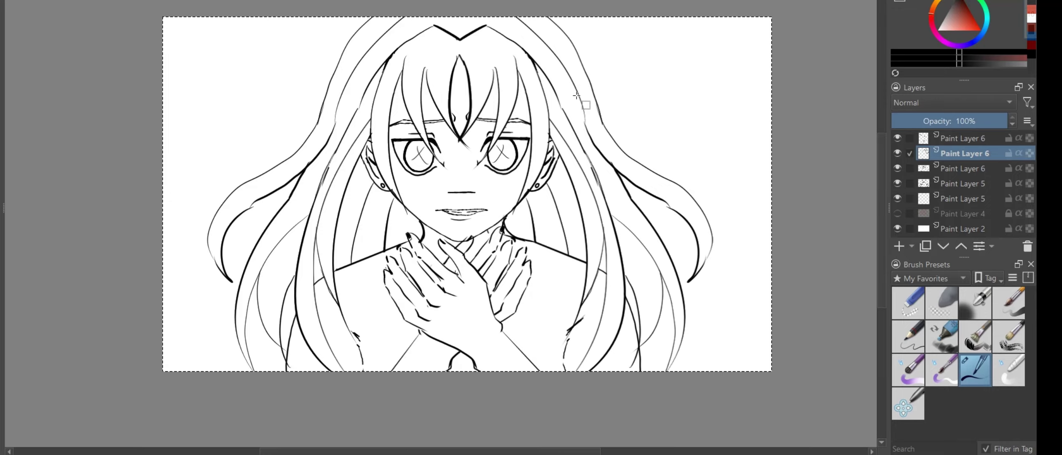
- Draw short broken crease lines beneath both eyes and fine vein lines in the eye whites
scroll(577, 96, "down", 1)
scroll(407, 174, "up", 5)
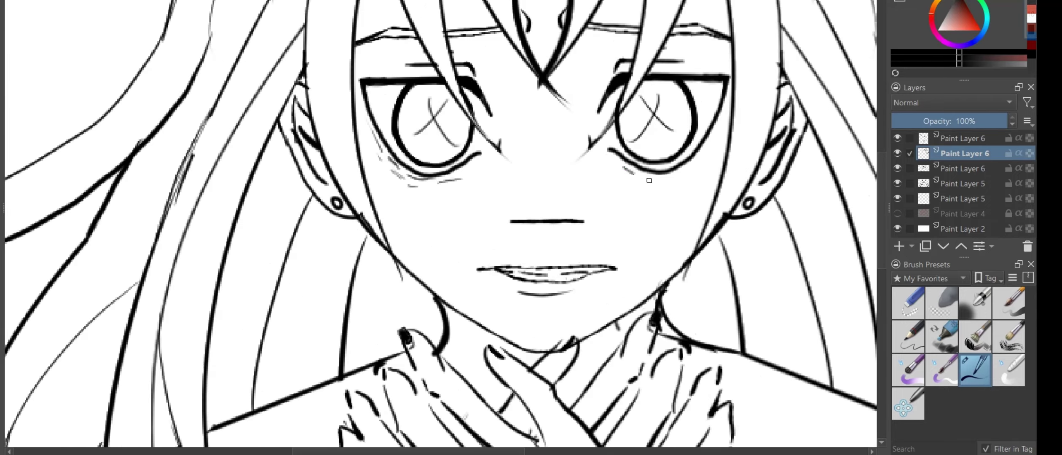
scroll(432, 196, "up", 2)
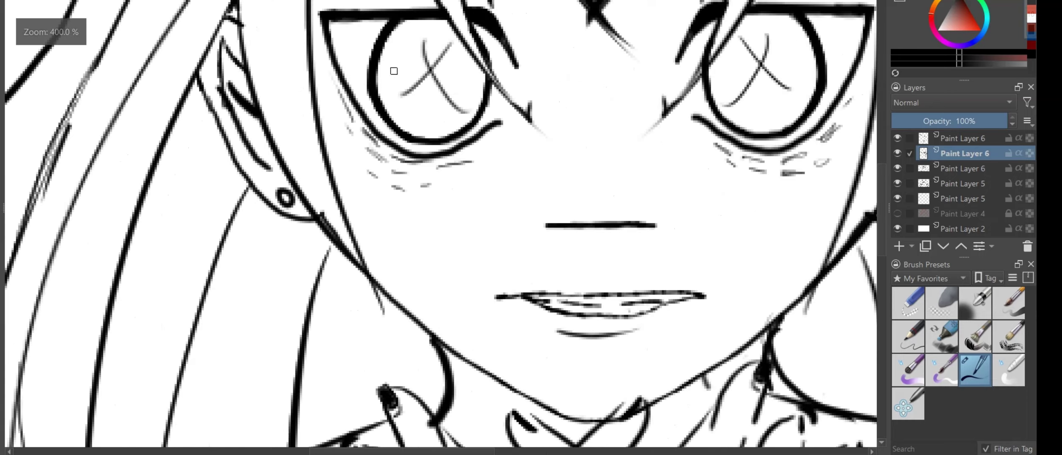
scroll(442, 337, "down", 5)
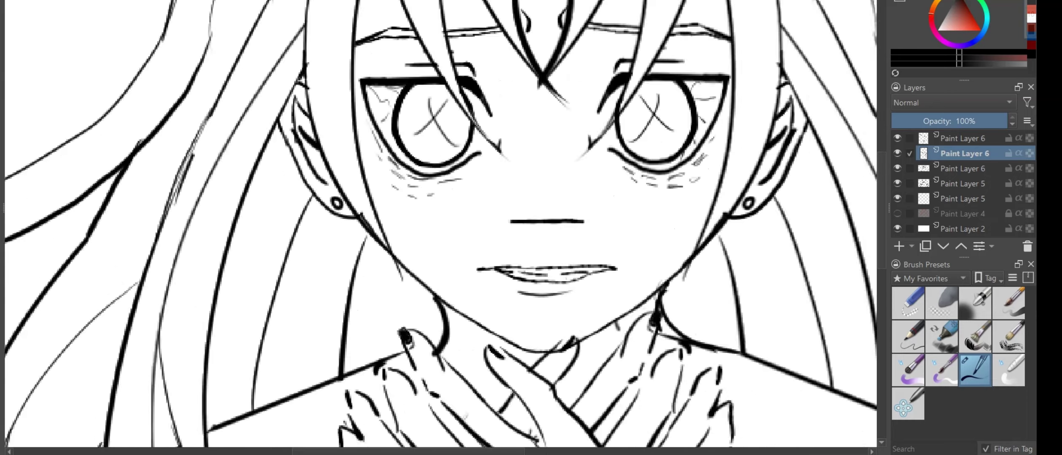
- Draw crisscrossing bandage lines around the neck and erase the neck outline where it crosses them
scroll(426, 185, "up", 5)
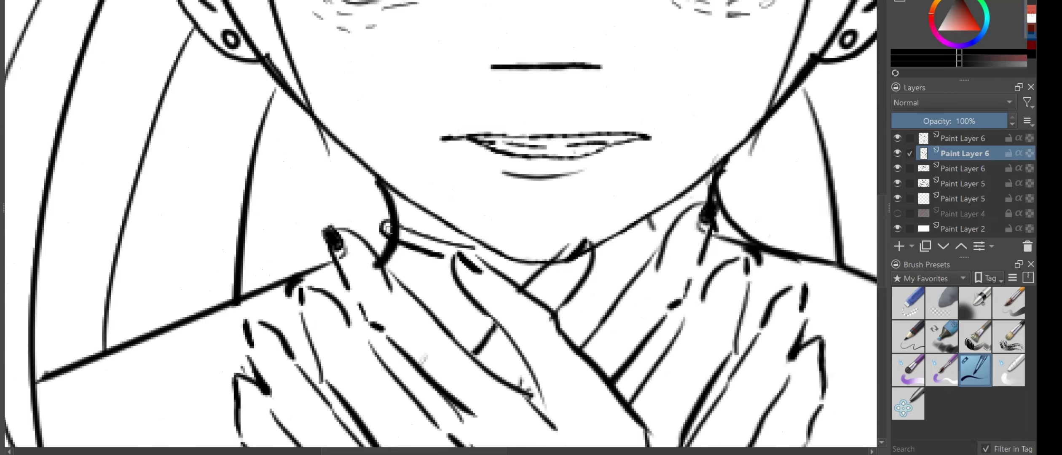
left_click_drag(386, 229, 298, 207)
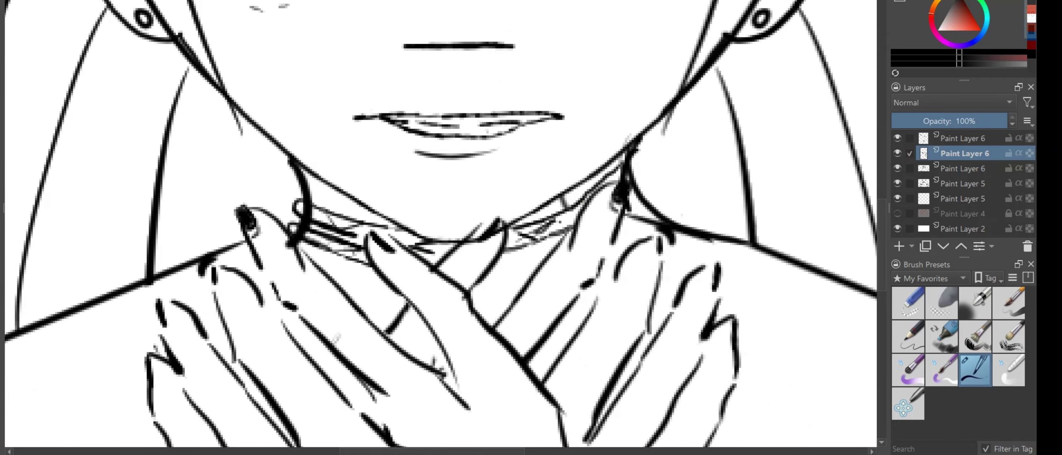
key("plus")
key("Page_Down")
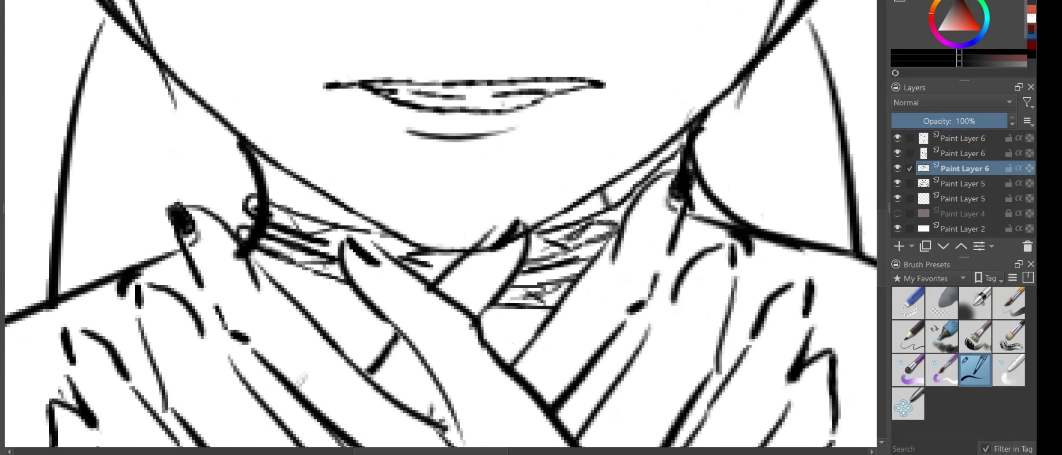
- Merge the three Paint Layer 6 line-art layers down into the upper Paint Layer 5
key("Page_Up")
key("Page_Up")
right_click(954, 143)
left_click(868, 276)
right_click(951, 139)
left_click(868, 276)
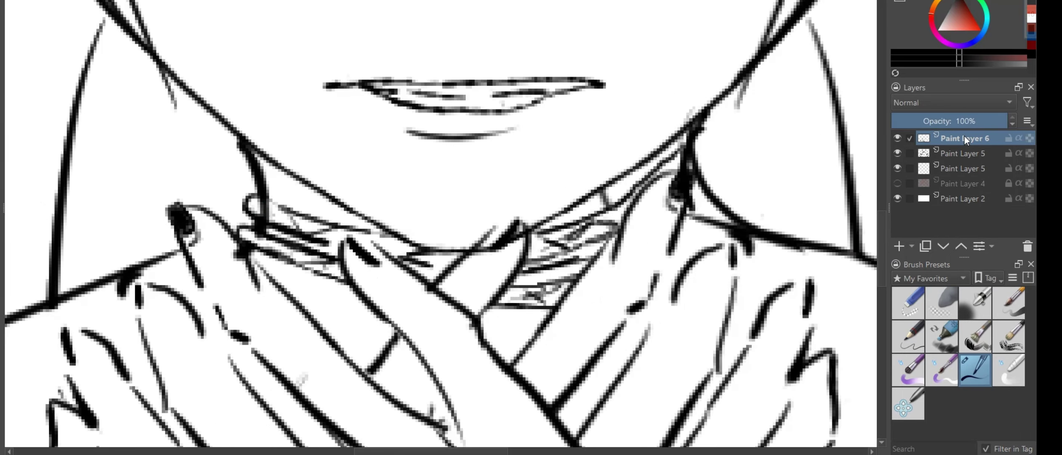
key("ctrl+e")
key("minus")
key("minus")
key("minus")
key("minus")
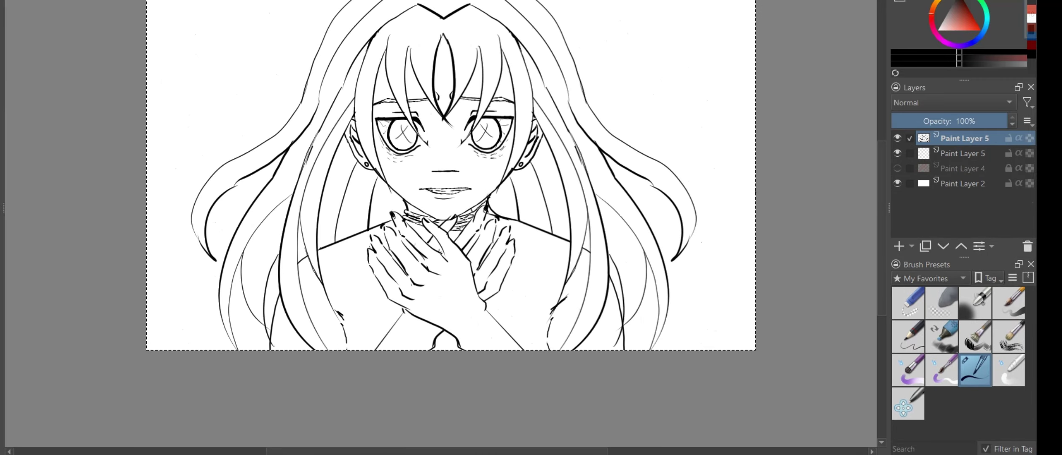
- Paint flat light pink skin over the face, neck, shoulders, arms and hands on a new layer beneath the line art
left_click(896, 168)
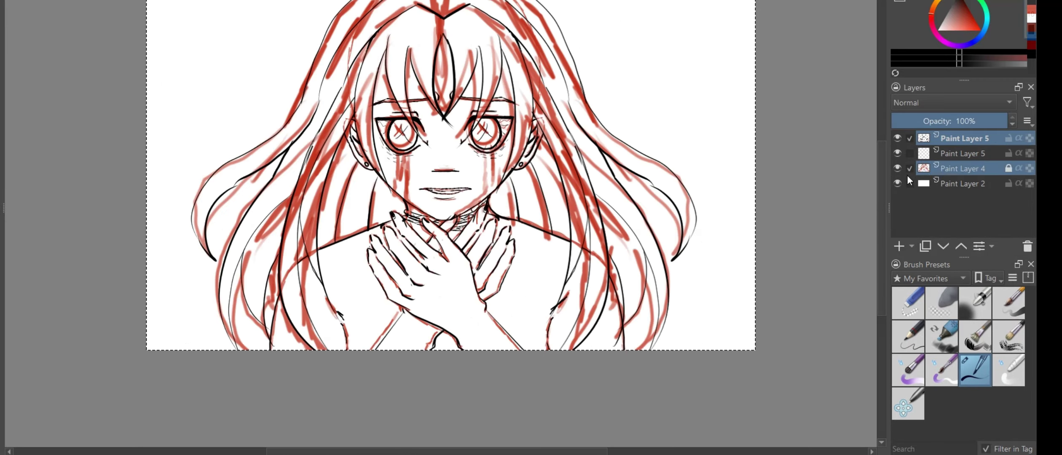
left_click(897, 168)
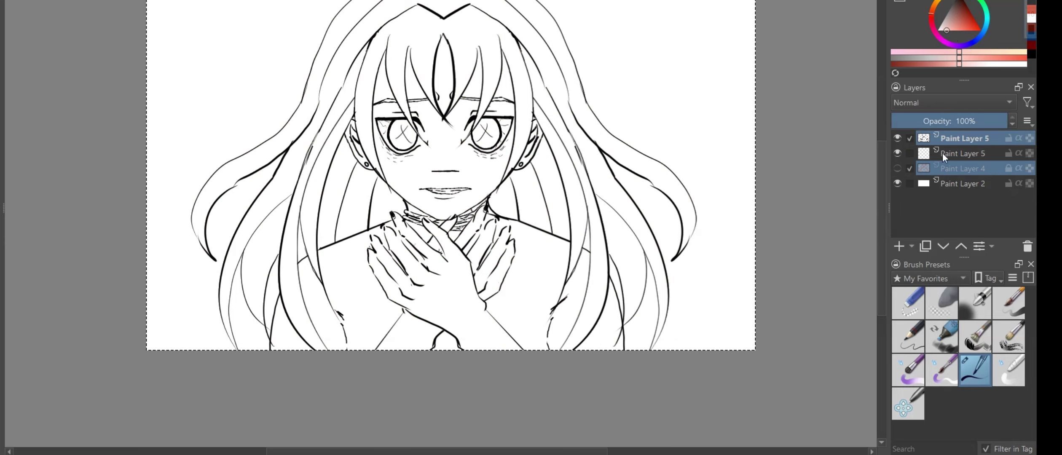
left_click(898, 246)
left_click(927, 278)
left_click(906, 101)
scroll(1025, 344, "up", 1)
left_click(1008, 336)
left_click_drag(391, 135, 471, 143)
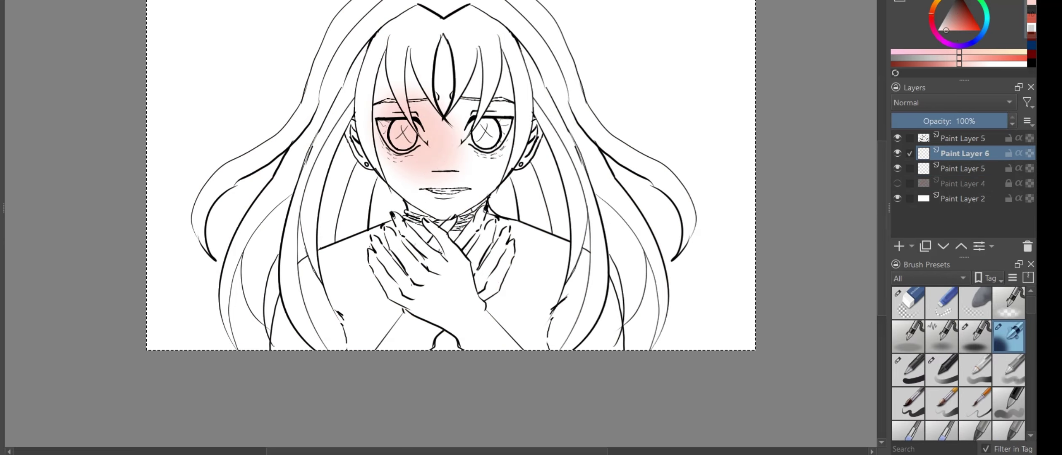
left_click(908, 370)
mouse_move(421, 127)
left_mouse_down()
mouse_move(358, 169)
mouse_move(506, 189)
mouse_move(319, 309)
mouse_move(547, 333)
mouse_move(602, 320)
left_mouse_up()
- Paint the whole hair flat dark blue on a new layer between the skin colour and the line art
left_click_drag(944, 9, 920, 1)
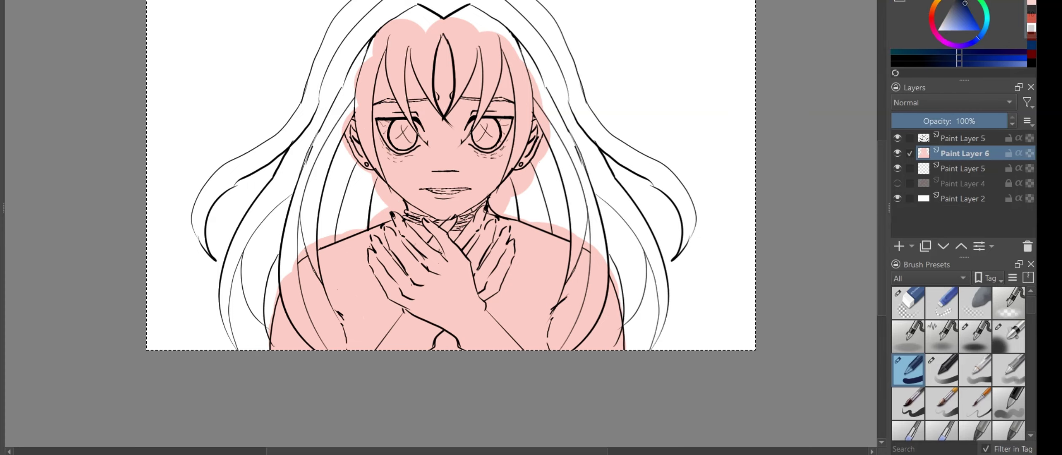
key("Insert")
key("minus")
key("plus")
mouse_move(577, 63)
left_mouse_down()
mouse_move(497, 68)
mouse_move(404, 109)
mouse_move(450, 50)
mouse_move(405, 127)
left_mouse_up()
left_click(955, 21)
key("minus")
key("minus")
key("plus")
key("plus")
mouse_move(425, 25)
left_mouse_down()
mouse_move(400, 87)
mouse_move(259, 221)
mouse_move(426, 135)
mouse_move(497, 227)
mouse_move(422, 269)
mouse_move(336, 294)
left_mouse_up()
key("minus")
left_click_drag(446, 252, 550, 147)
key("plus")
mouse_move(484, 227)
left_mouse_down()
mouse_move(434, 132)
mouse_move(509, 64)
left_mouse_up()
scroll(509, 64, "down", 2)
left_click_drag(527, 198, 611, 356)
scroll(612, 355, "down", 2)
left_click_drag(581, 218, 547, 304)
- Trim the blue hair fill to the outlines and colour both eyebrows dark red
key("x")
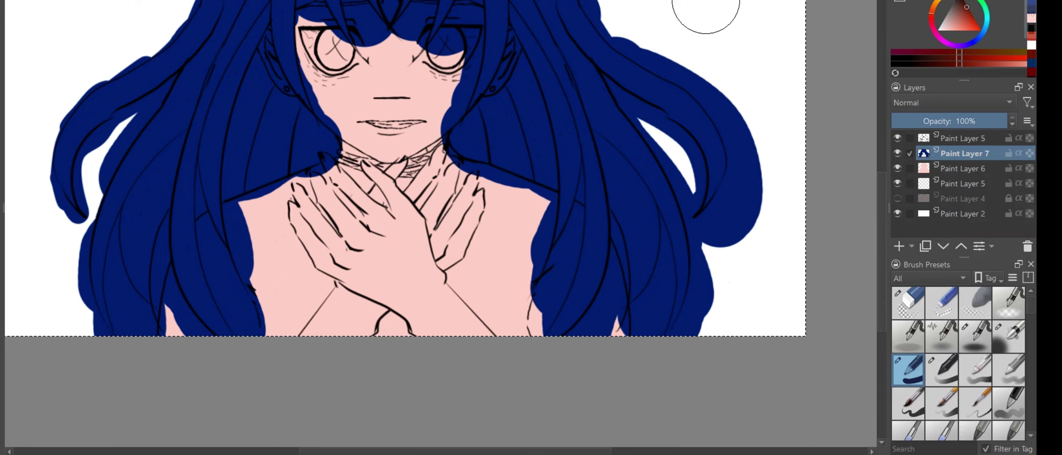
scroll(705, 9, "up", 3)
mouse_move(252, 63)
left_mouse_down()
mouse_move(339, 64)
mouse_move(391, 21)
left_mouse_up()
key("ctrl+z")
key("ctrl+z")
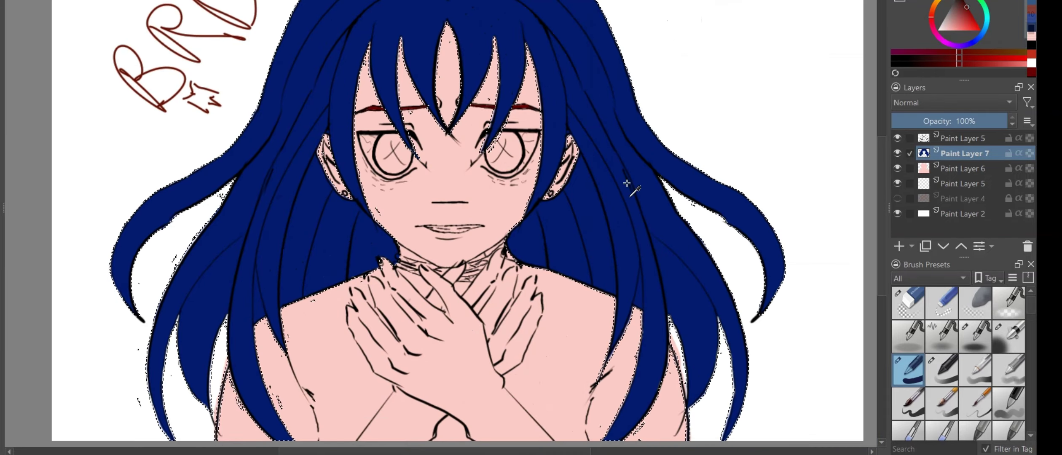
- Apply a dark red gradient over the crown of the selected hair, fading into the blue
key("minus")
key("minus")
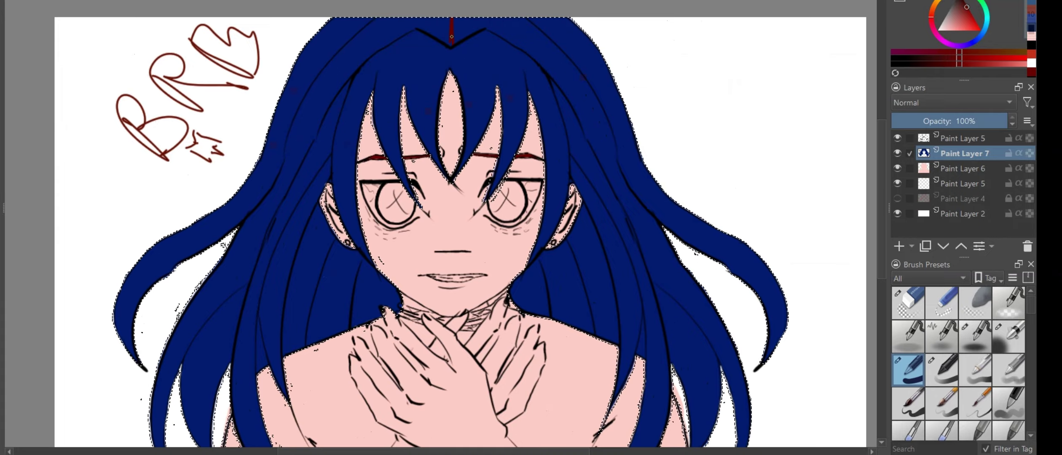
left_click(927, 278)
left_click(941, 356)
key("plus")
key("plus")
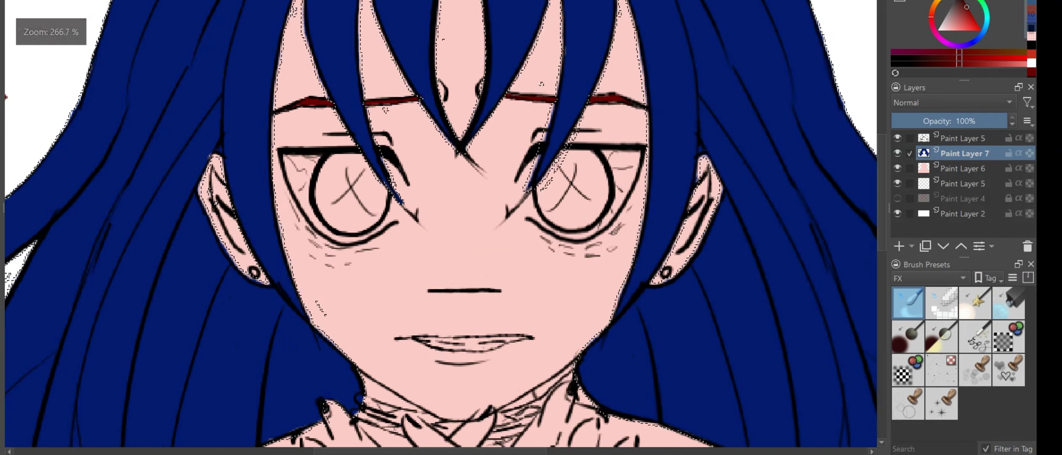
scroll(462, 111, "up", 8)
left_click(450, 100)
key("1")
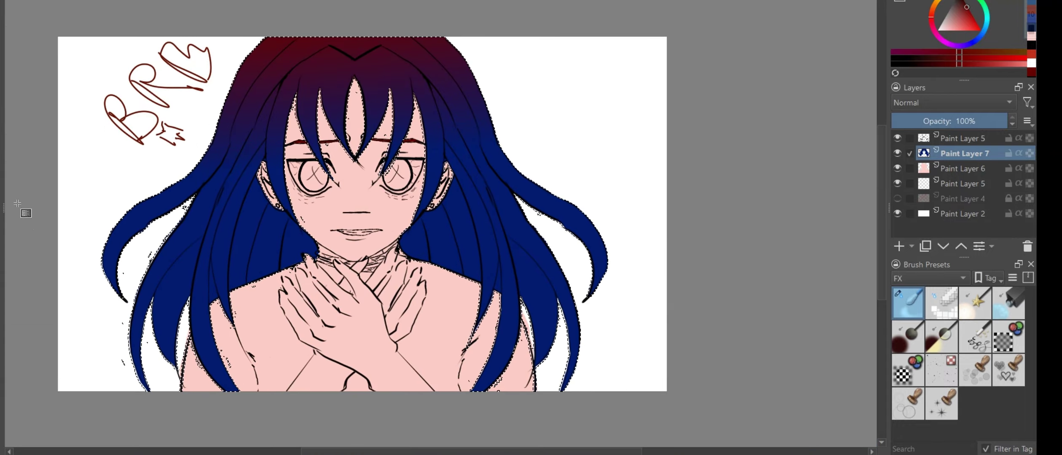
- Paint a purple patch on a new layer over the inner hair beside the ear on the canvas's right half
key("plus")
key("plus")
left_click(977, 40)
left_click(969, 27)
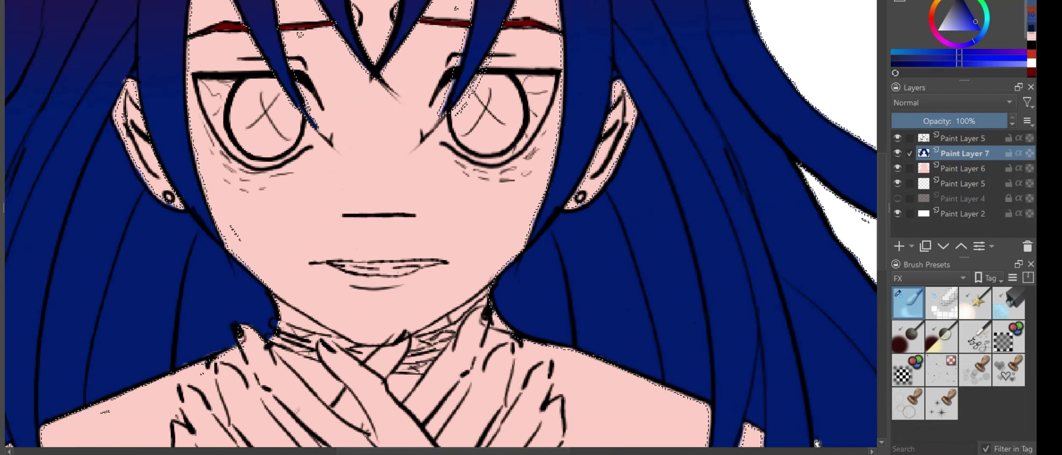
left_click(962, 278)
left_click(903, 226)
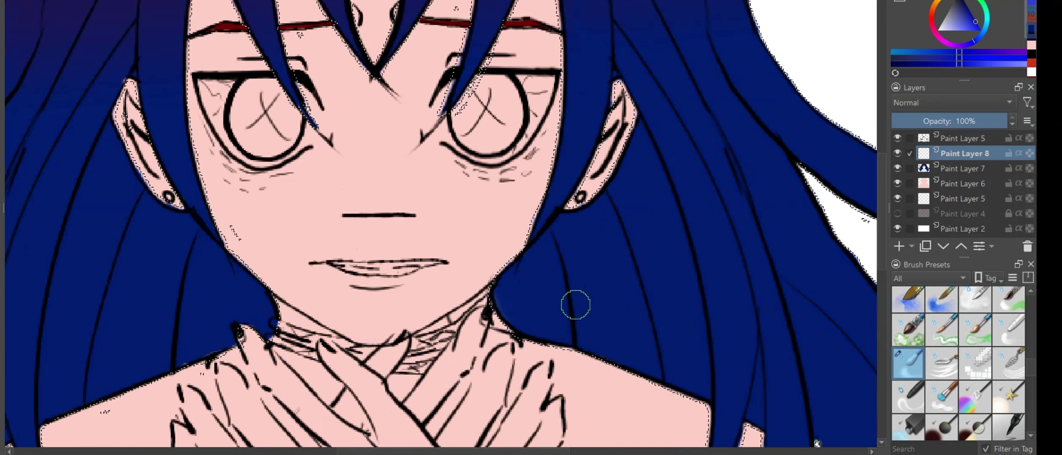
left_click(957, 43)
scroll(962, 314, "down", 3)
left_click(907, 350)
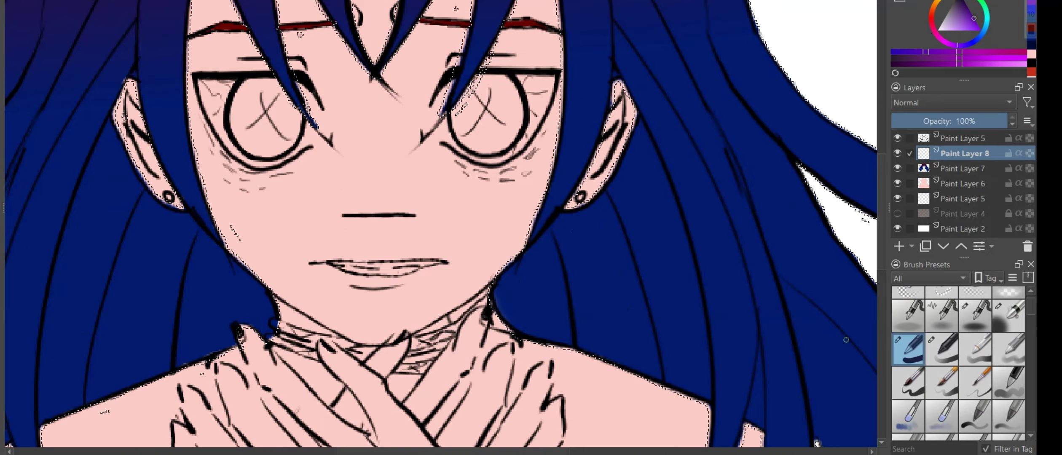
left_click_drag(609, 225, 619, 253)
left_click(286, 87)
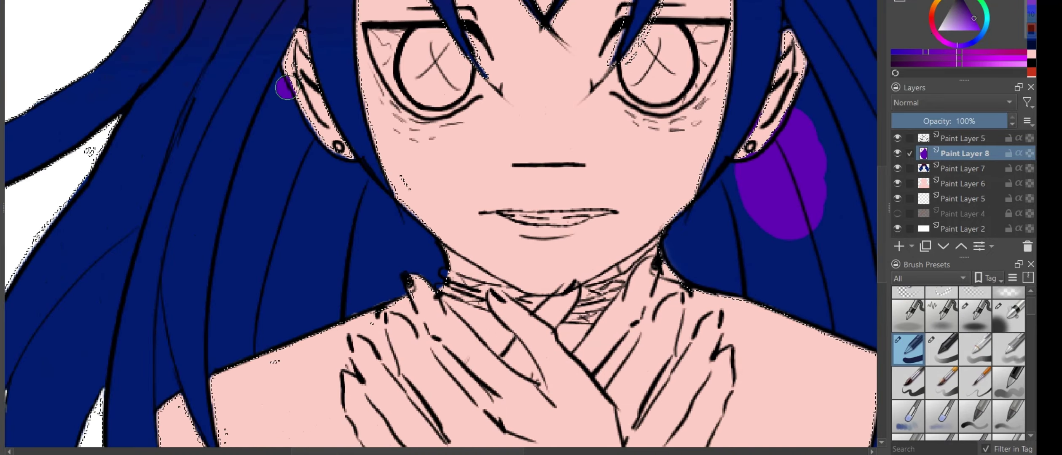
key("ctrl+z")
mouse_move(299, 145)
left_mouse_down()
mouse_move(404, 223)
mouse_move(442, 272)
mouse_move(266, 342)
mouse_move(229, 240)
left_mouse_up()
key("ctrl+z")
- Fill the inner hair between the opposite ear, the neck and the shoulder with purple
mouse_move(273, 88)
left_mouse_down()
mouse_move(316, 164)
mouse_move(439, 269)
mouse_move(223, 353)
mouse_move(251, 161)
mouse_move(218, 360)
mouse_move(382, 230)
mouse_move(370, 291)
left_mouse_up()
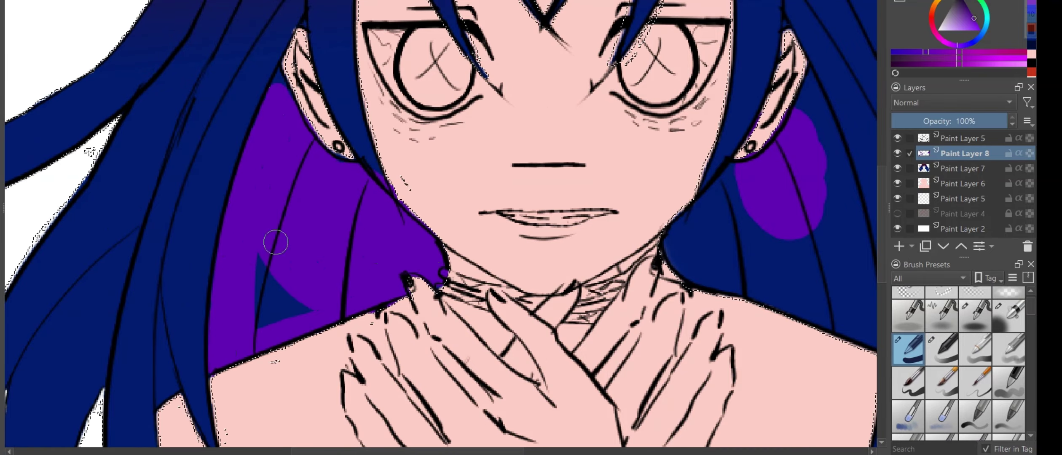
scroll(370, 291, "down", 3)
scroll(370, 291, "up", 1)
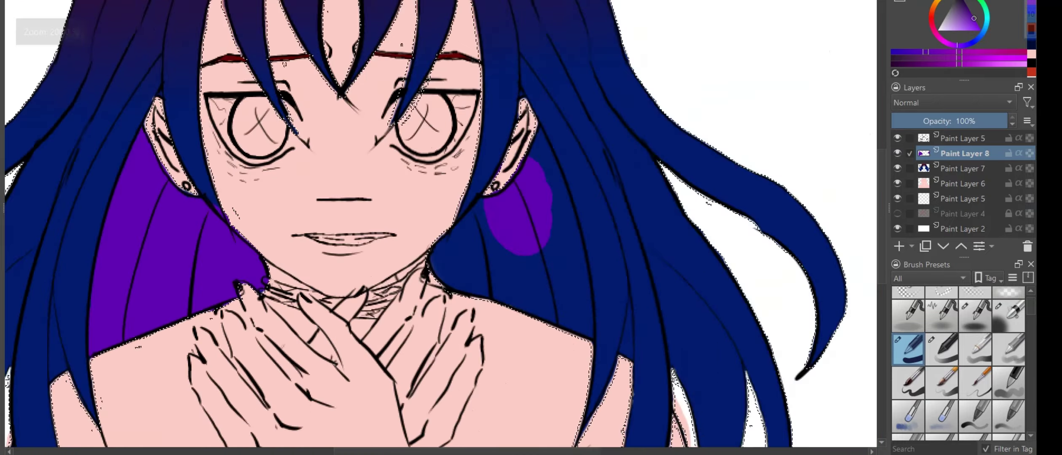
- Fill the inner hair between the ear, neck and shoulder on the canvas's right half with purple
scroll(463, 241, "up", 1)
left_click_drag(483, 315, 588, 354)
mouse_move(531, 179)
left_mouse_down()
mouse_move(538, 156)
mouse_move(544, 195)
mouse_move(510, 202)
mouse_move(550, 198)
mouse_move(517, 275)
mouse_move(441, 283)
mouse_move(470, 250)
mouse_move(524, 269)
left_mouse_up()
scroll(579, 299, "down", 5)
left_click(588, 242, "ctrl")
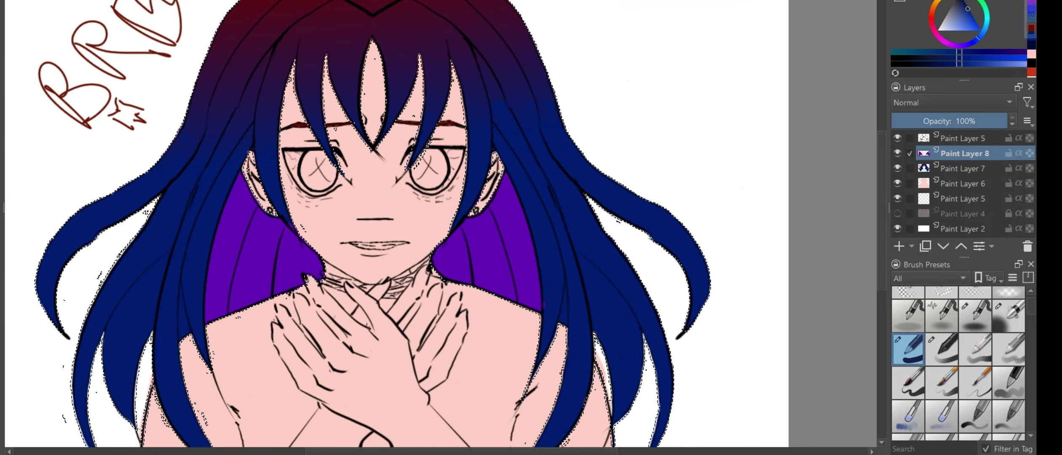
- Clear the selection and erase the purple overspill inside the ear outline on Paint Layer 8
scroll(588, 243, "down", 1)
scroll(500, 186, "up", 6)
scroll(499, 186, "down", 5)
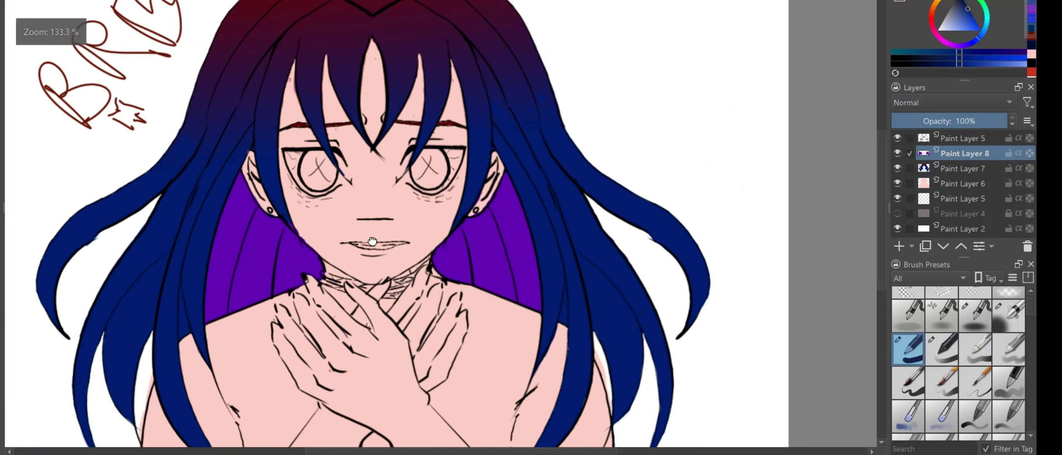
left_click(477, 321, "ctrl")
key("Page_Down")
key("Page_Down")
scroll(457, 190, "up", 6)
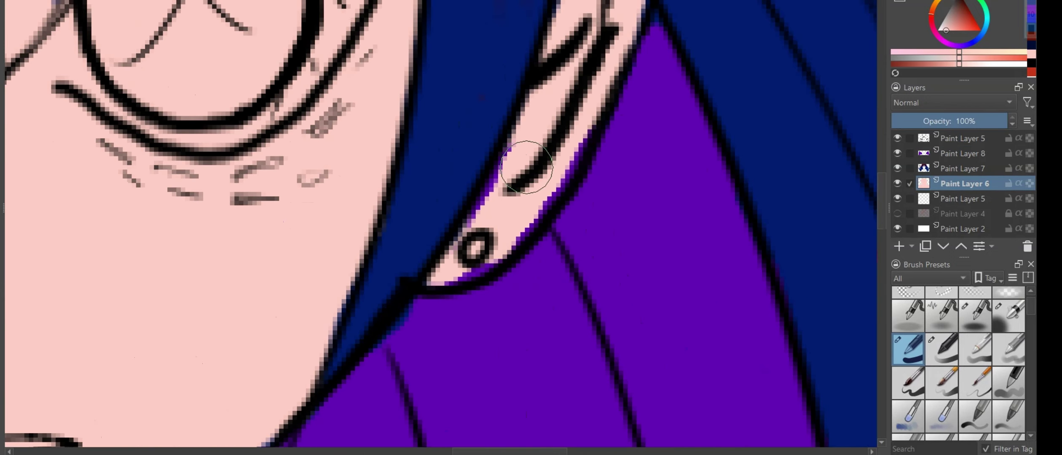
key("Page_Up")
left_click(942, 157)
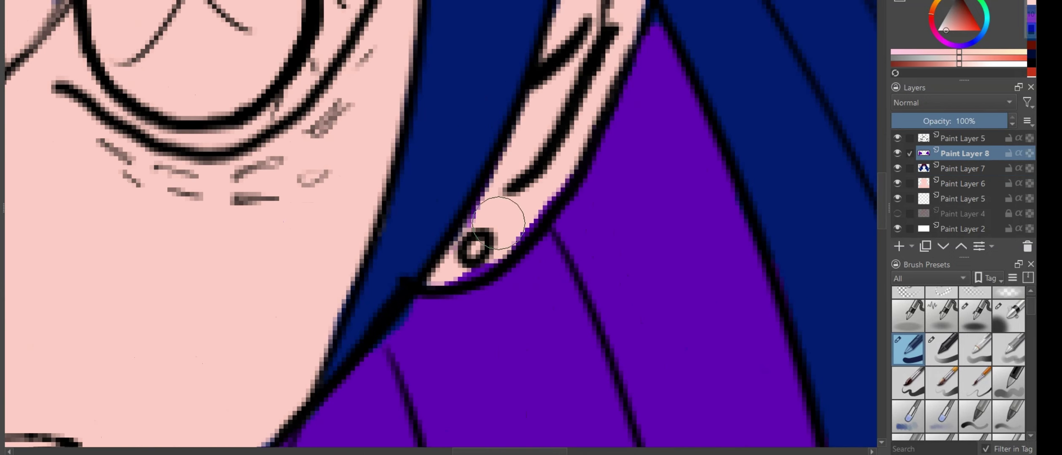
scroll(534, 152, "down", 5)
scroll(450, 184, "down", 3)
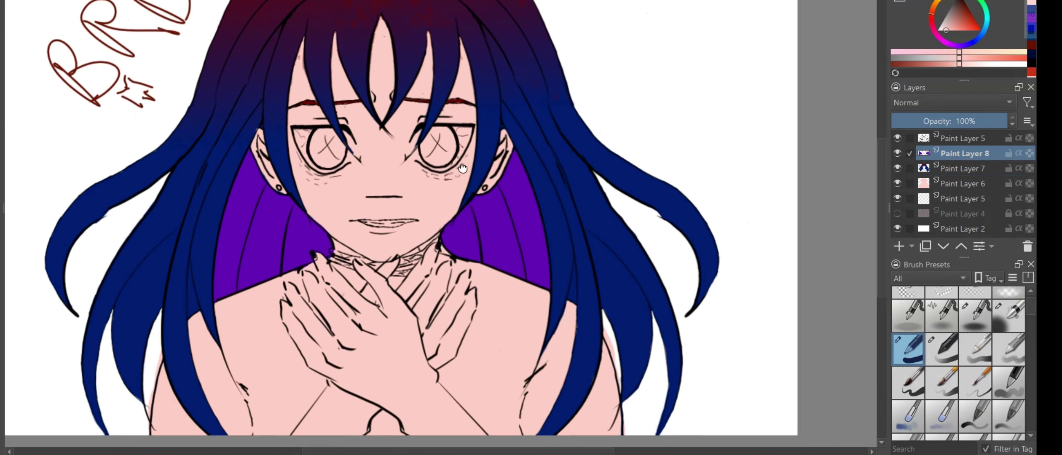
- Erase the stray hair colour around the fringe strands on Paint Layer 7
left_click(958, 168)
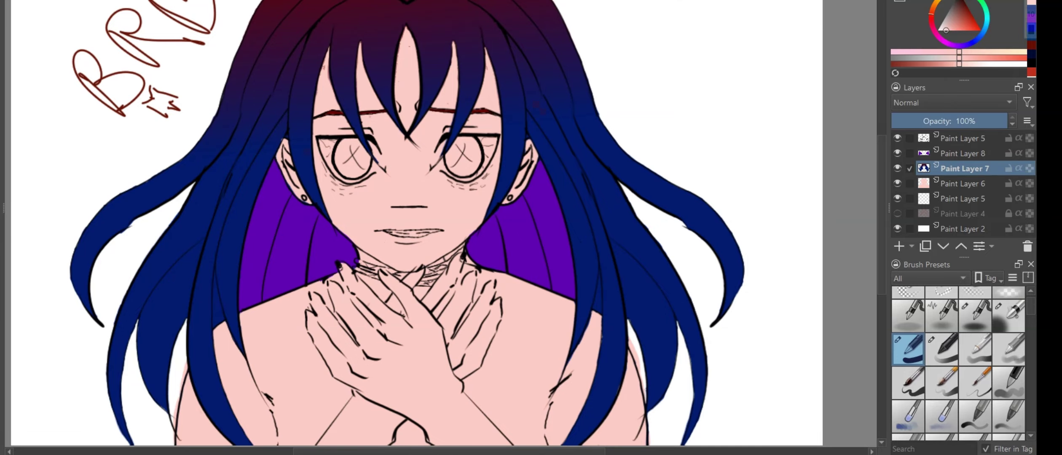
scroll(378, 109, "up", 3)
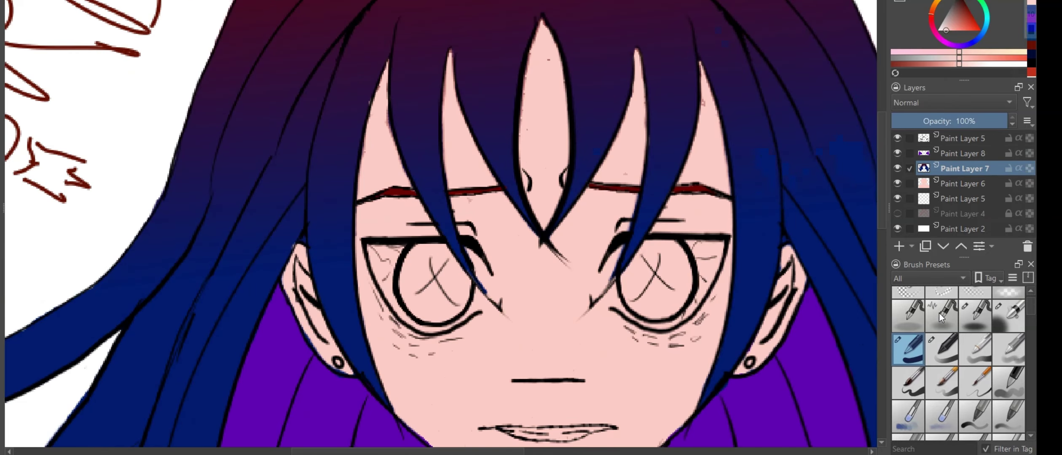
scroll(940, 316, "up", 1)
left_click(908, 302)
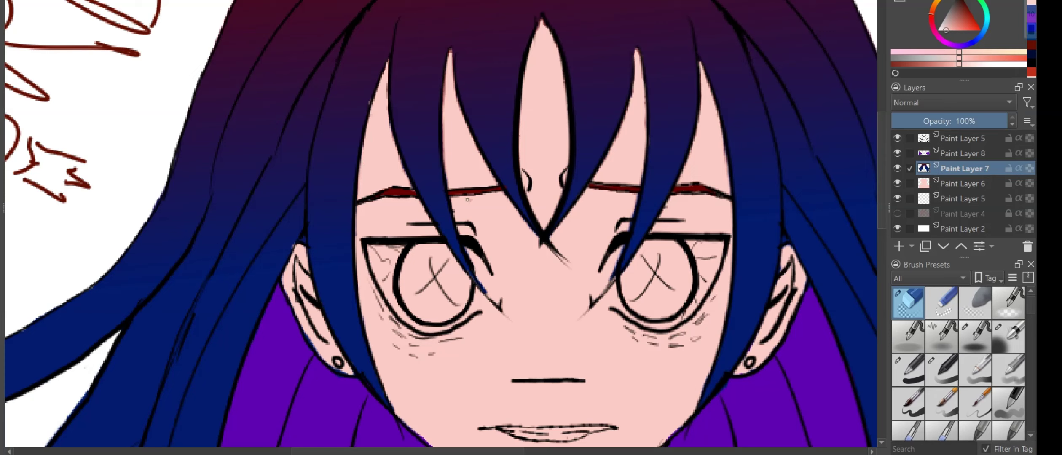
- Paint both irises dark red on a new layer beneath the line art
scroll(467, 199, "down", 4)
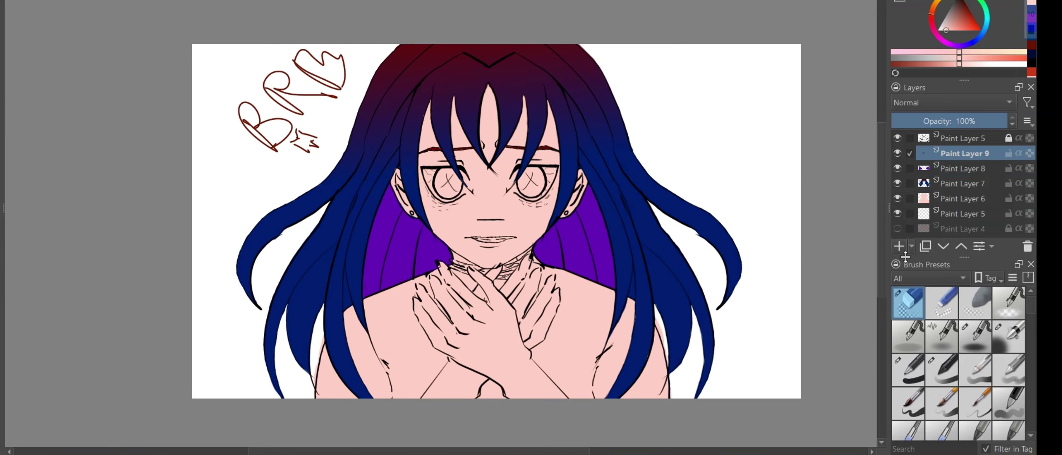
left_click(907, 370)
scroll(516, 201, "up", 4)
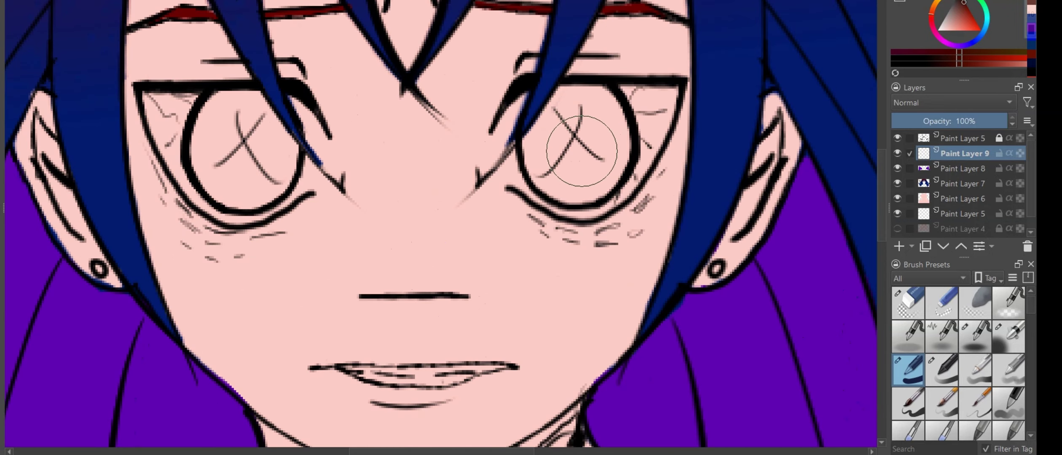
left_click_drag(592, 118, 562, 140)
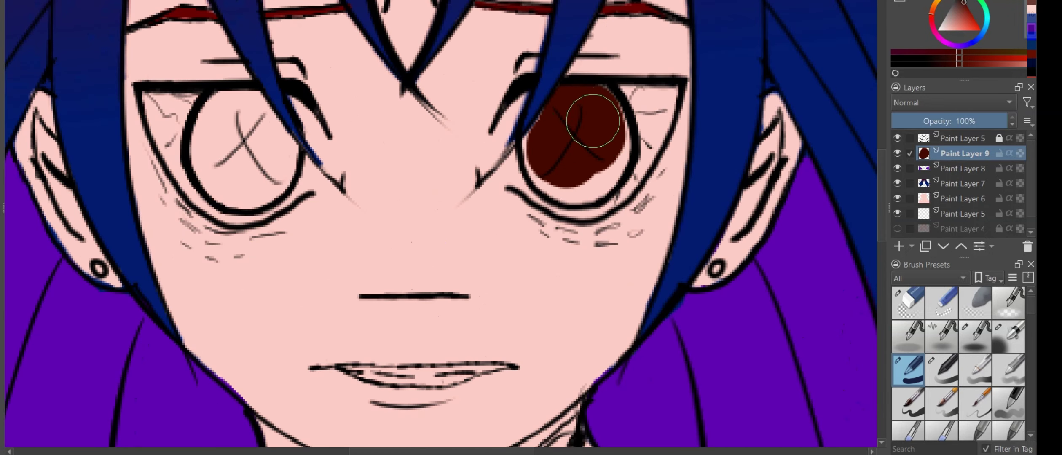
left_click_drag(543, 173, 651, 211)
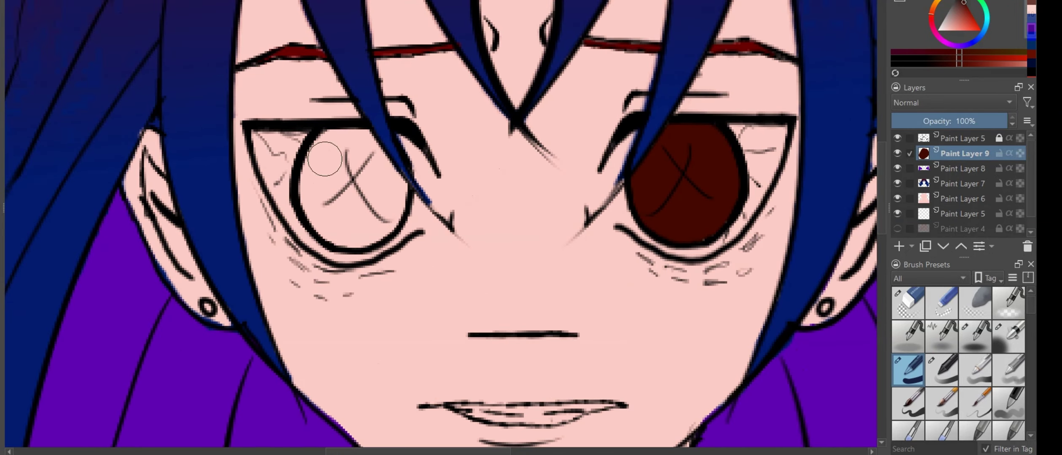
left_click_drag(337, 147, 392, 191)
mouse_move(362, 235)
left_mouse_down()
mouse_move(312, 183)
mouse_move(385, 163)
left_mouse_up()
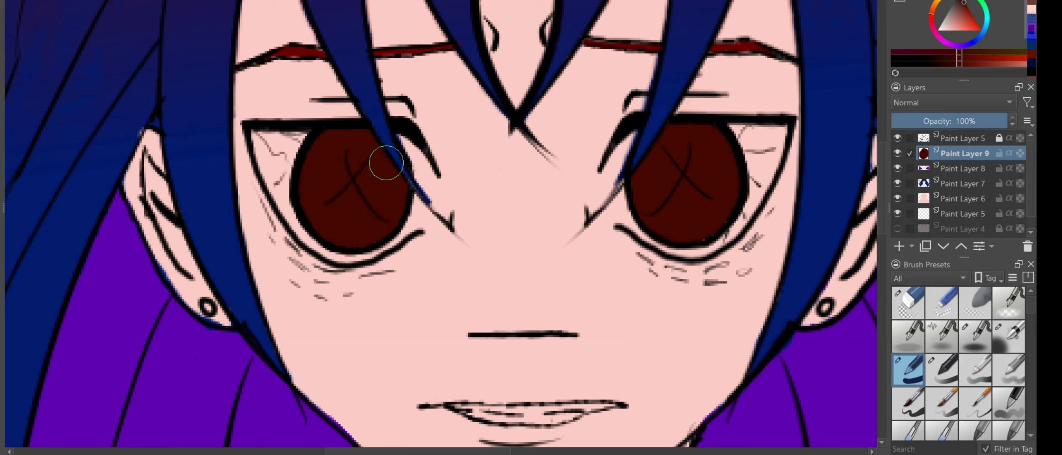
- Paint the eye whites and teeth white on a new layer beneath the irises
left_click(946, 170)
key("Insert")
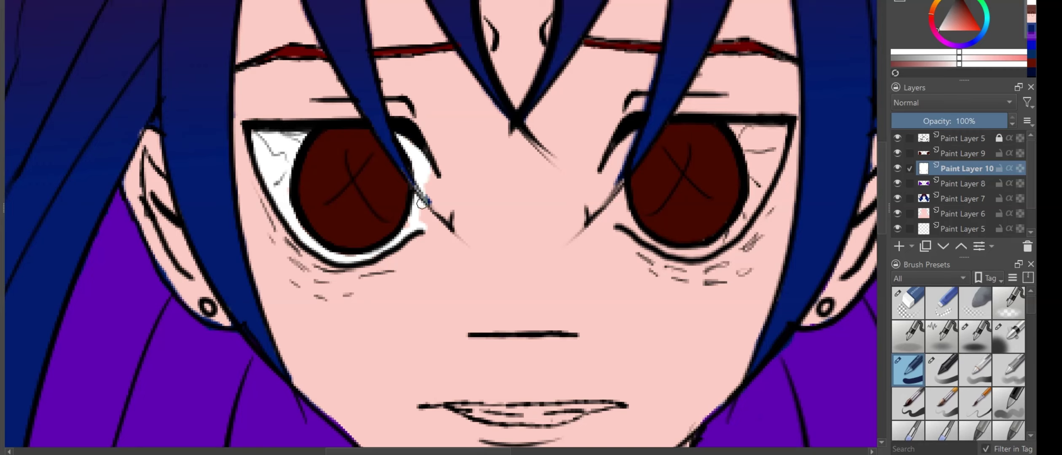
scroll(423, 177, "down", 3)
mouse_move(421, 203)
left_mouse_down()
mouse_move(424, 177)
mouse_move(458, 135)
left_mouse_up()
scroll(455, 143, "up", 2)
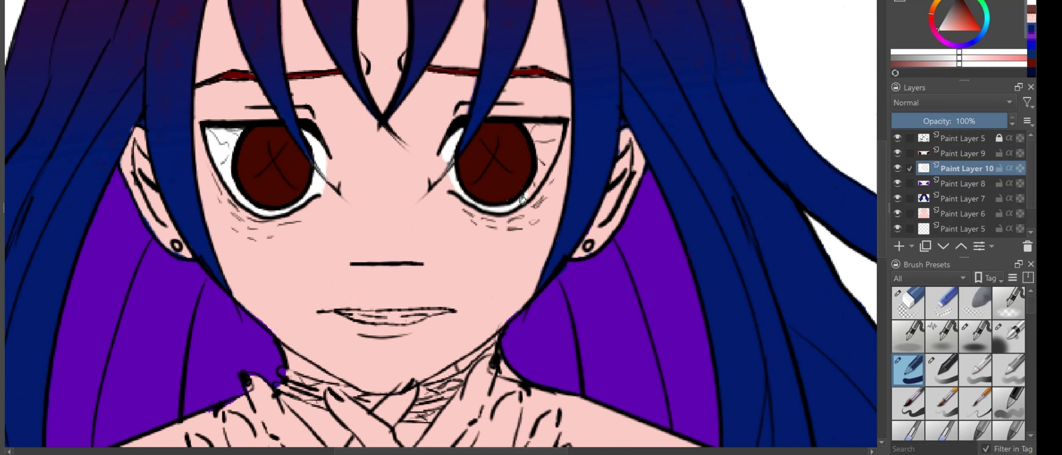
left_click_drag(543, 133, 549, 157)
scroll(549, 157, "down", 4)
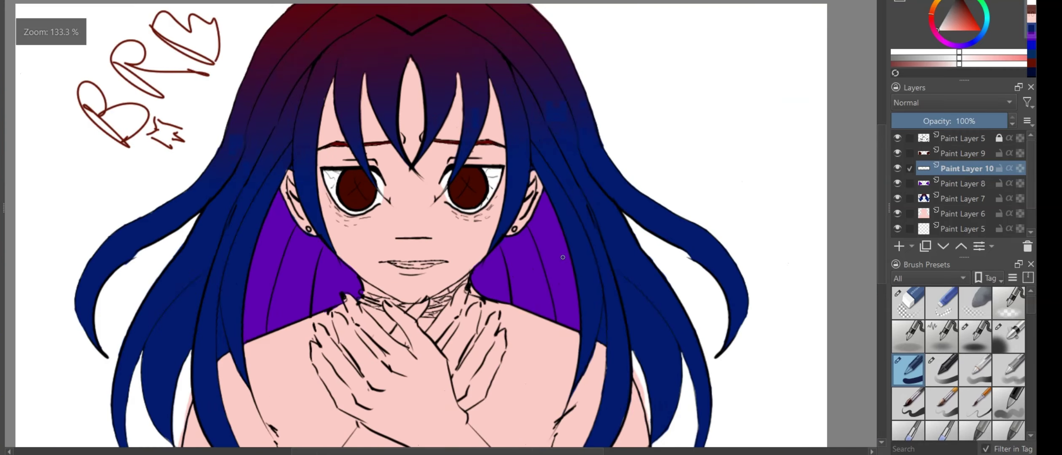
scroll(309, 362, "up", 5)
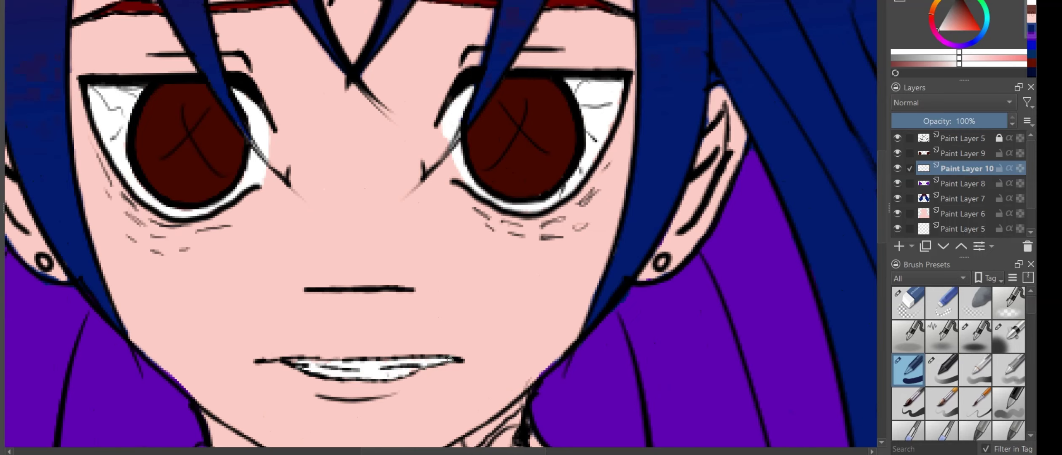
- Trim the skin colour spilling outside the arm outlines on Paint Layer 6
scroll(302, 361, "down", 5)
mouse_move(674, 282)
left_mouse_down()
mouse_move(715, 130)
mouse_move(415, 235)
left_mouse_up()
scroll(715, 131, "up", 4)
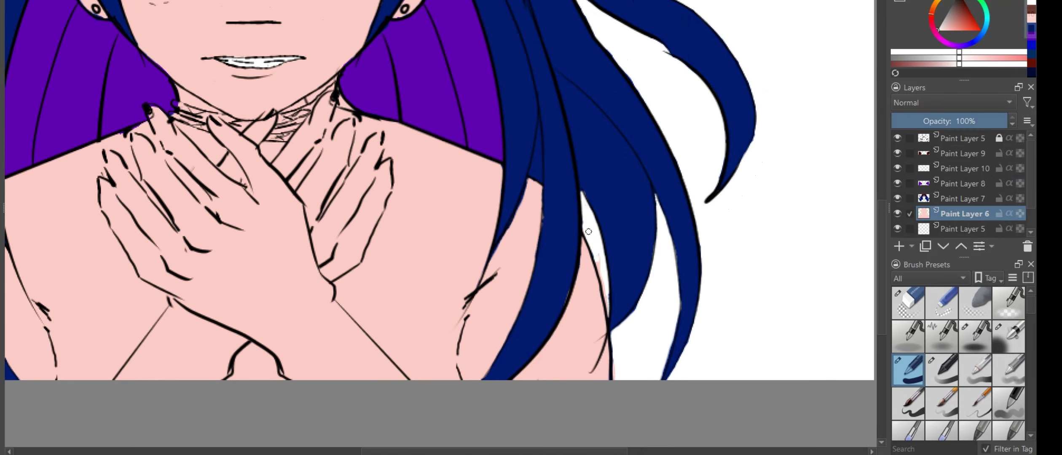
key("m")
scroll(267, 286, "down", 3)
left_click_drag(267, 286, 244, 369)
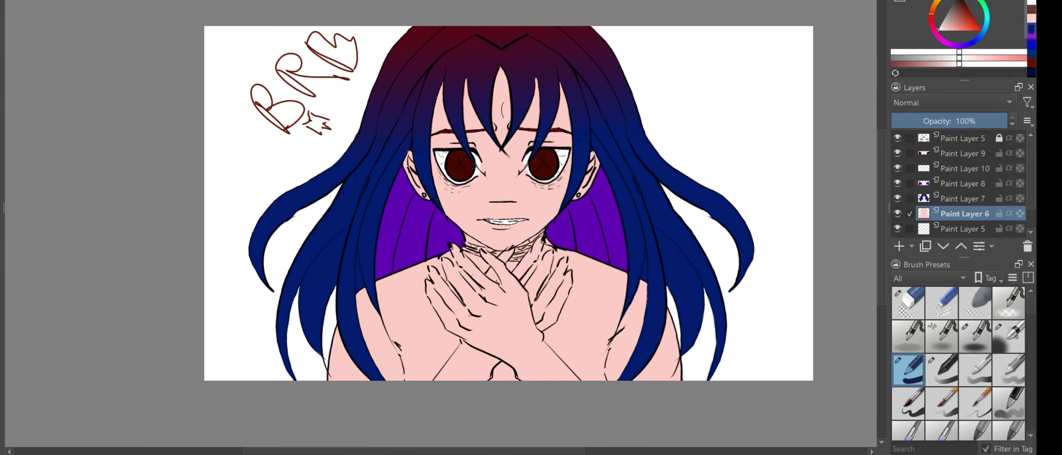
- Erase the BRB lettering on Paint Layer 7 and fill the background layer behind the girl with black
left_click(898, 138)
left_click(897, 137)
left_click(947, 199)
key("ctrl+z")
key("ctrl+z")
key("ctrl+z")
key("ctrl+z")
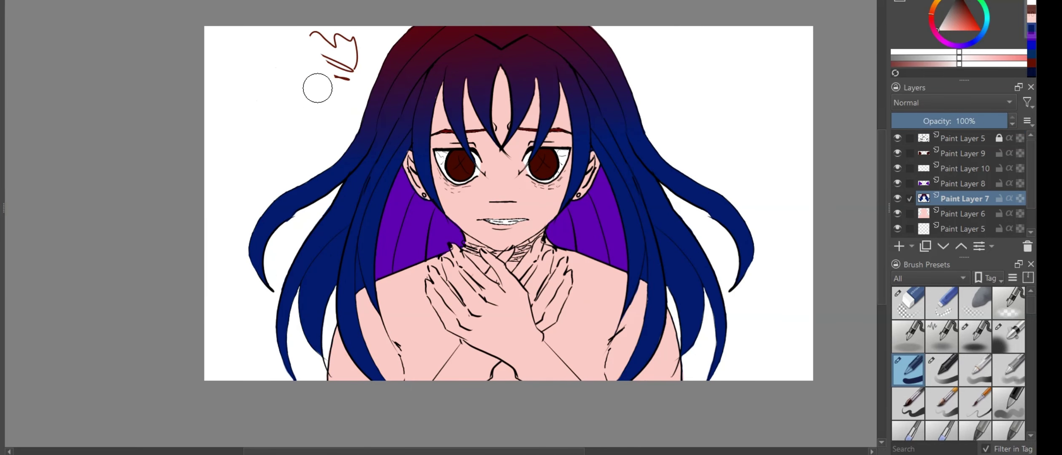
key("BackSpace")
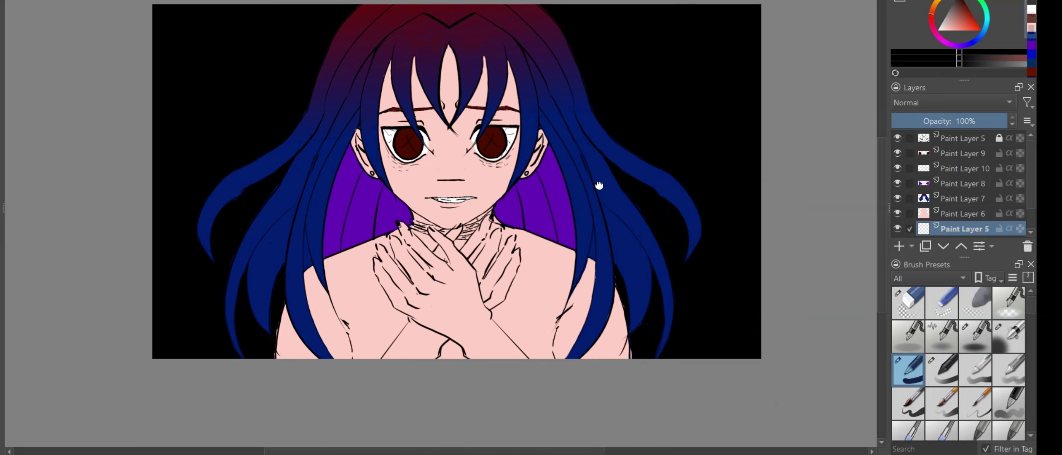
- Add a new paint layer directly beneath the line art and choose a muted tan colour
left_click(923, 214, "ctrl")
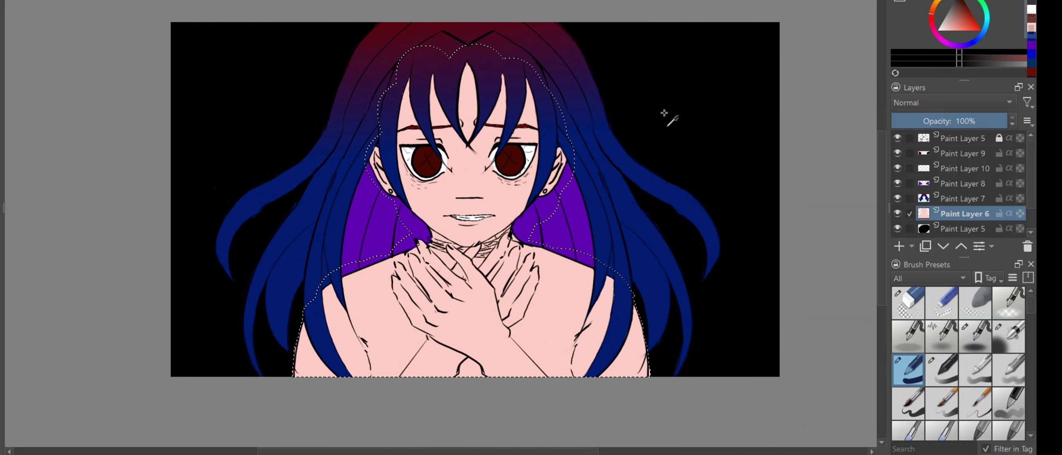
key("Insert")
right_click(474, 209)
left_click(505, 246)
left_click(946, 26)
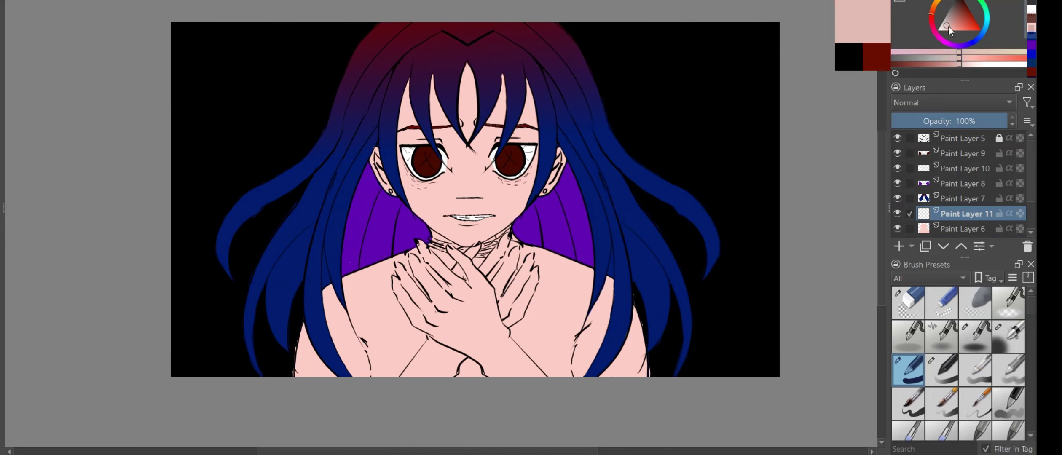
left_click(954, 22)
scroll(448, 215, "up", 2)
scroll(448, 214, "up", 3)
key("ctrl+shift+Page_Up")
key("ctrl+Page_Down")
- Colour the wrappings around the neck tan on both sides of the crossed fingers
left_click_drag(370, 234, 480, 263)
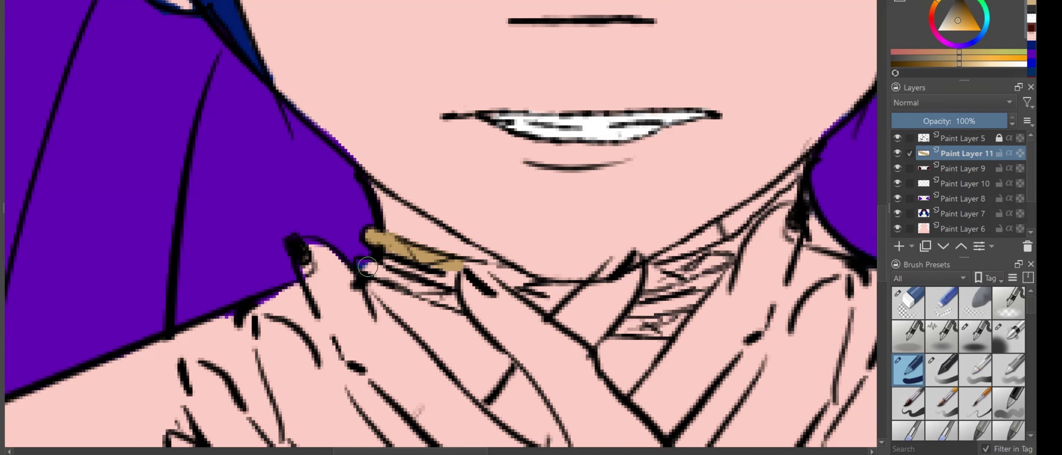
left_click_drag(365, 270, 453, 294)
left_click_drag(453, 295, 365, 284)
left_click_drag(377, 253, 446, 286)
left_click_drag(430, 270, 484, 295)
left_click_drag(564, 253, 609, 274)
mouse_move(554, 282)
left_mouse_down()
mouse_move(644, 236)
mouse_move(645, 248)
left_mouse_up()
left_click_drag(526, 322, 588, 302)
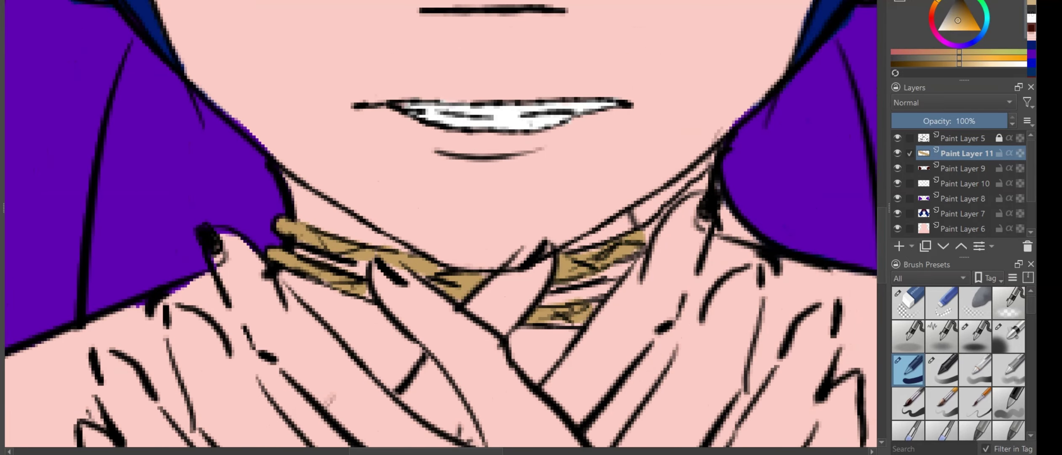
- Erase the purple overspill along the shoulder and fingertips on Paint Layer 8
left_click(957, 199)
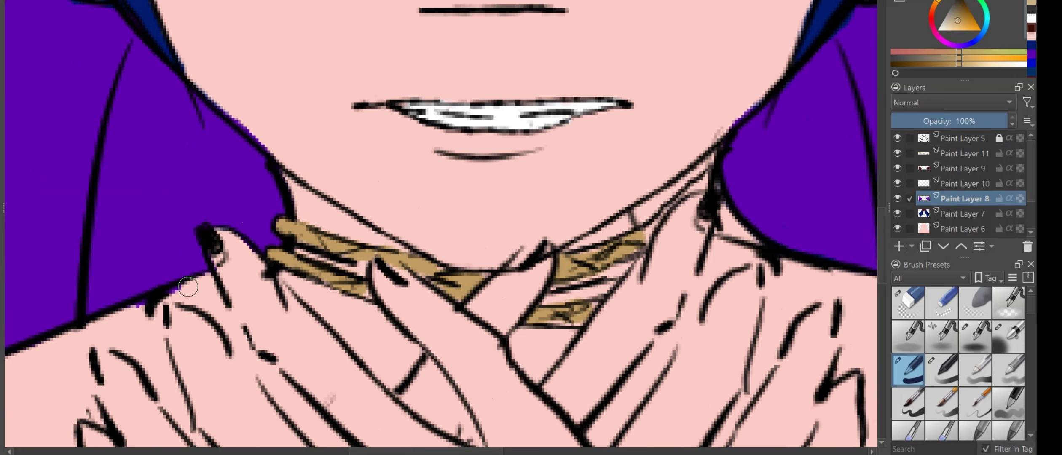
scroll(188, 287, "down", 5)
scroll(188, 287, "up", 5)
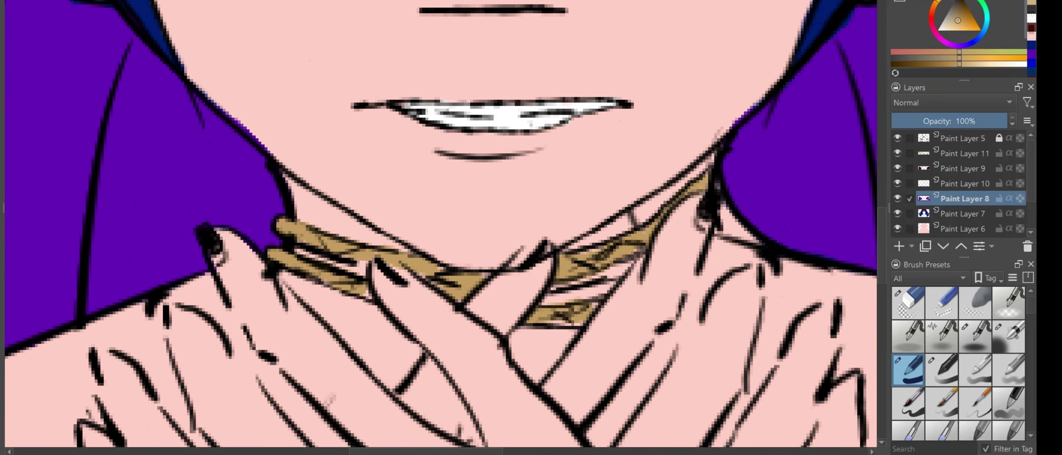
scroll(682, 241, "down", 5)
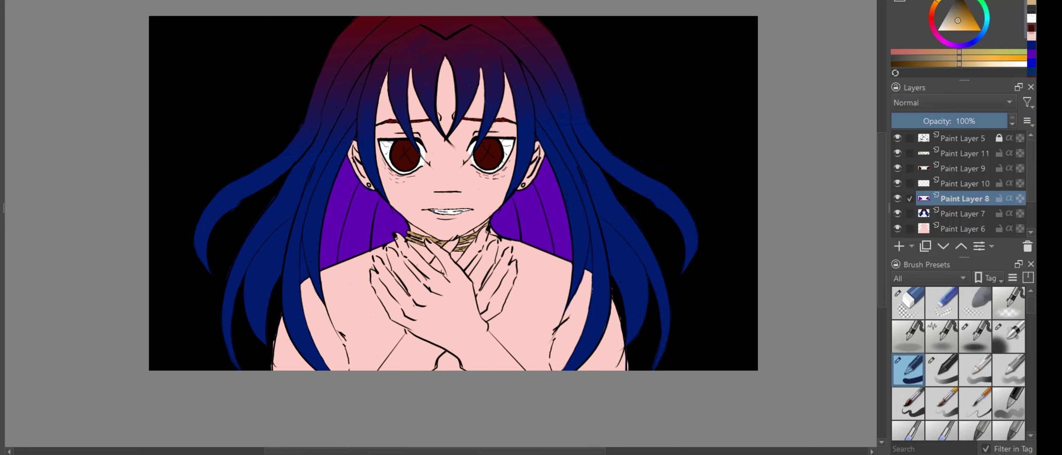
- Clean up the skin fill along the outer arm edges on Paint Layer 6
key("Page_Down")
key("Page_Down")
scroll(242, 365, "up", 5)
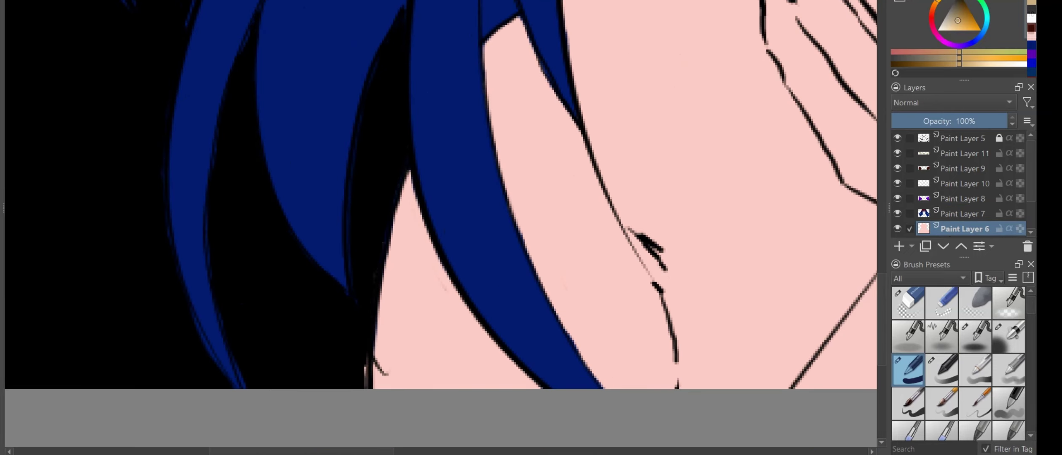
scroll(640, 236, "down", 5)
scroll(698, 295, "down", 5)
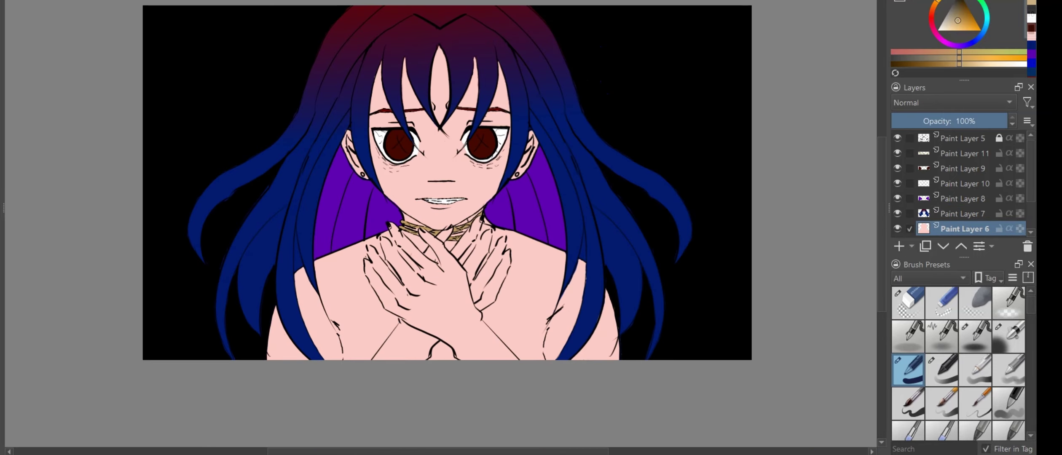
- Paint black shadows within the skin selection on a new layer and set its opacity to 33%
key("d")
left_click_drag(404, 150, 507, 141)
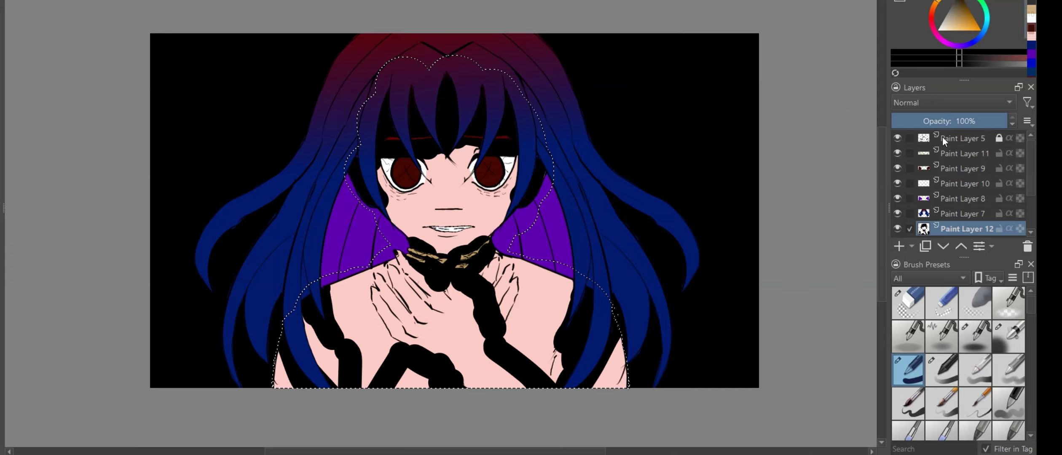
left_click(929, 121)
- Soften the skin shadows on the arms, chest, neck and face with a blending brush from the FX presets
left_click(940, 281)
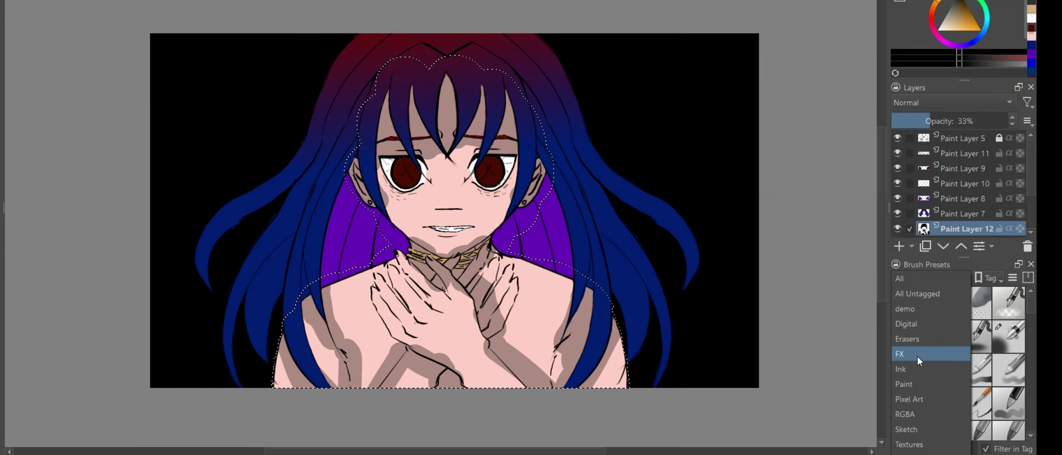
left_click(920, 364)
scroll(501, 332, "down", 1)
scroll(500, 333, "up", 1)
mouse_move(501, 333)
left_mouse_down()
mouse_move(541, 372)
mouse_move(554, 330)
left_mouse_up()
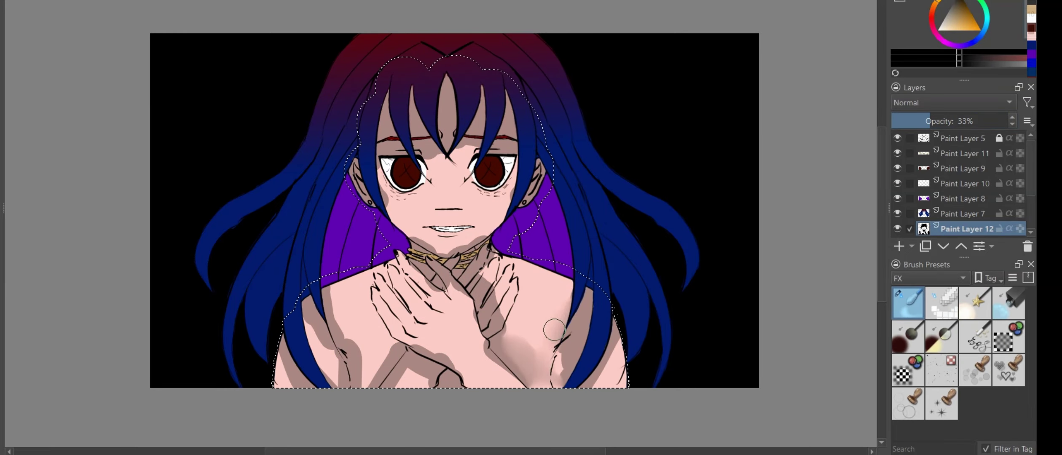
left_click_drag(487, 349, 590, 352)
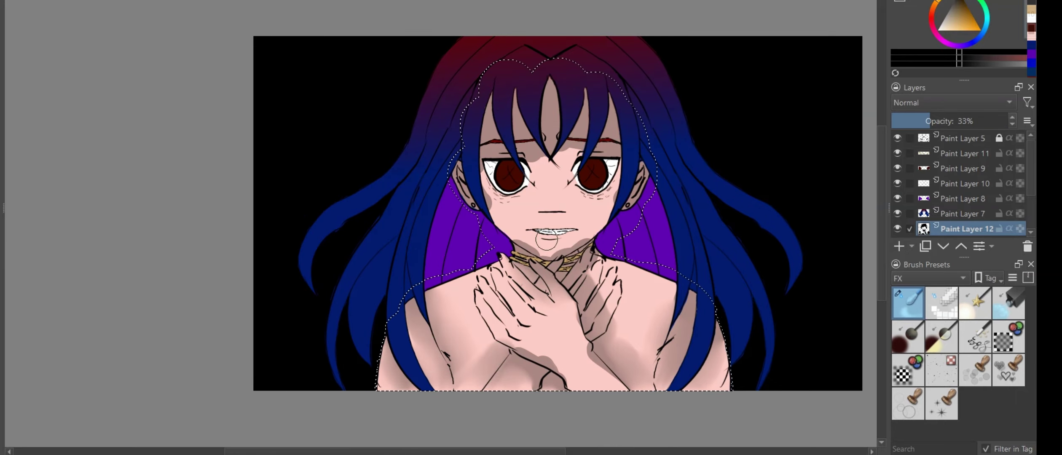
scroll(559, 262, "up", 1)
scroll(950, 279, "up", 2)
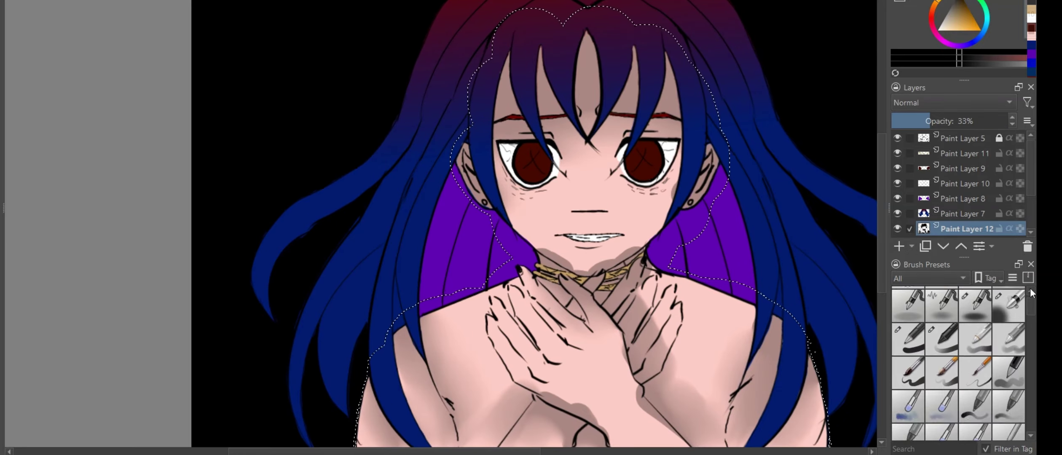
- Erase parts of the shadow around the crossed hands and wrist on Paint Layer 12
scroll(521, 281, "down", 1)
scroll(520, 282, "up", 2)
left_click_drag(545, 312, 641, 286)
scroll(433, 214, "down", 3)
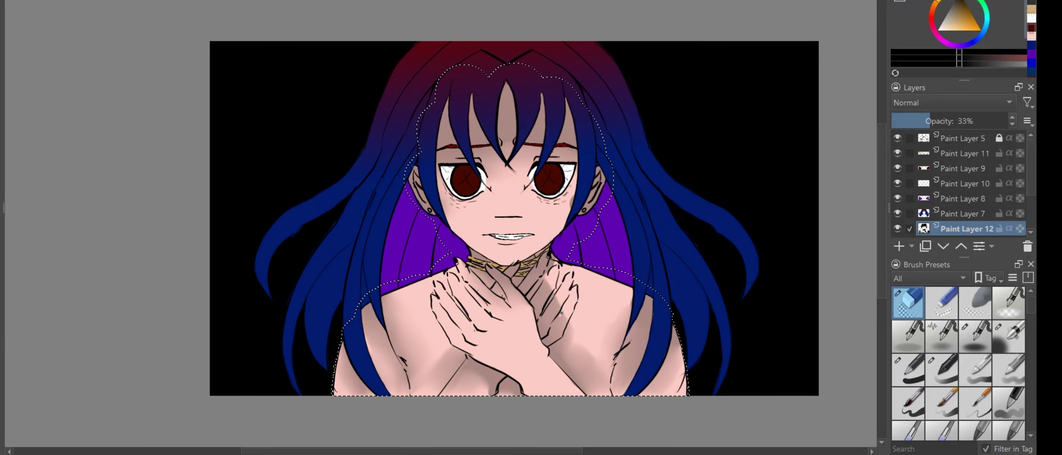
scroll(561, 313, "up", 5)
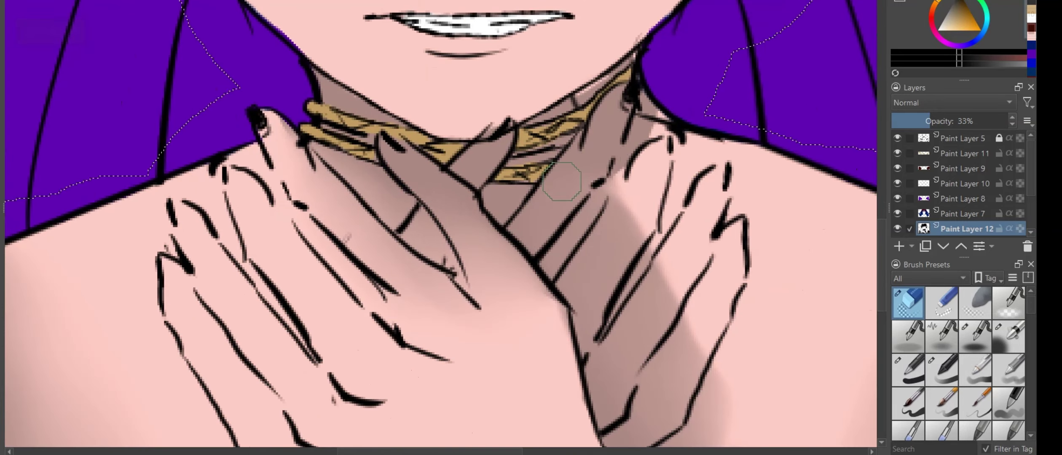
mouse_move(585, 177)
left_mouse_down()
mouse_move(613, 95)
mouse_move(582, 184)
mouse_move(657, 310)
left_mouse_up()
scroll(657, 310, "down", 1)
mouse_move(640, 261)
left_mouse_down()
mouse_move(647, 308)
mouse_move(623, 367)
left_mouse_up()
- Trim the shadow edges along the lower chest and forearms on Paint Layer 12 with the eraser
scroll(596, 203, "down", 3)
scroll(645, 320, "up", 3)
scroll(382, 338, "down", 1)
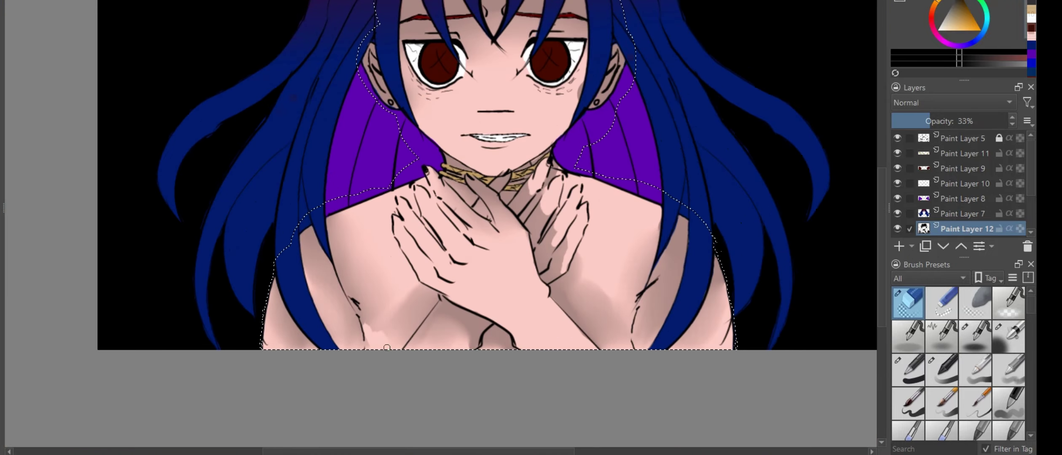
mouse_move(617, 342)
left_mouse_down()
mouse_move(603, 299)
mouse_move(622, 315)
mouse_move(602, 303)
mouse_move(584, 285)
left_mouse_up()
mouse_move(418, 287)
left_mouse_down()
mouse_move(385, 311)
mouse_move(341, 274)
mouse_move(333, 219)
mouse_move(270, 295)
left_mouse_up()
key("minus")
key("minus")
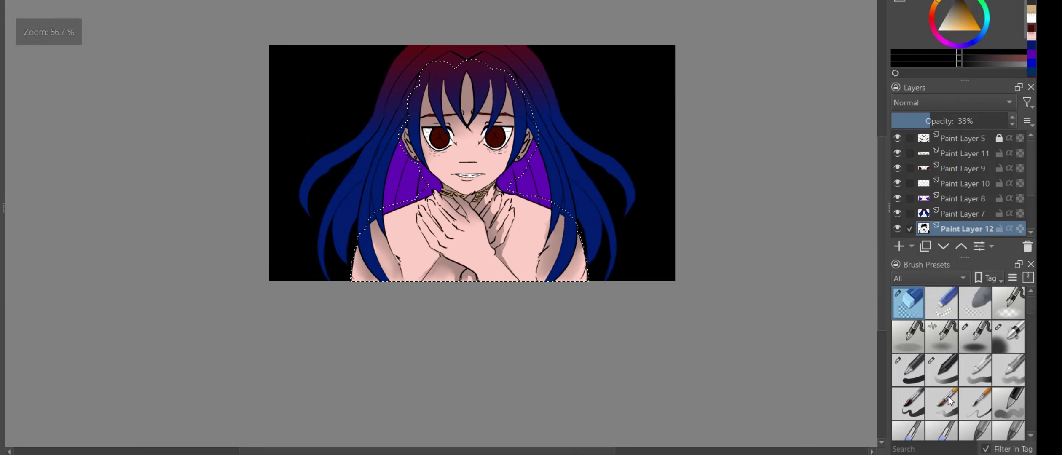
- Blend the trimmed shadow edges on the hands and chest with a blending brush from the FX presets
left_click(927, 278)
left_click(914, 374)
key("minus")
key("plus")
key("plus")
key("plus")
key("plus")
scroll(593, 202, "down", 3)
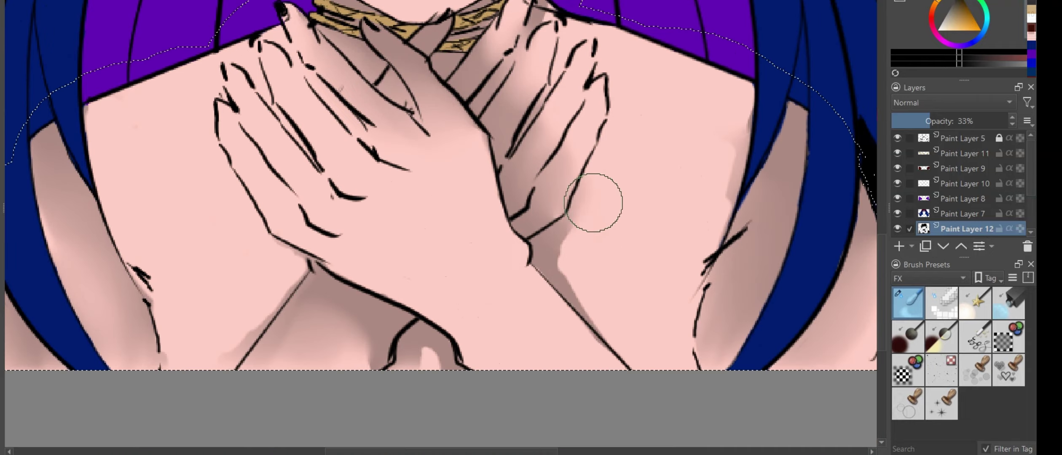
scroll(399, 353, "up", 1)
key("minus")
key("minus")
key("minus")
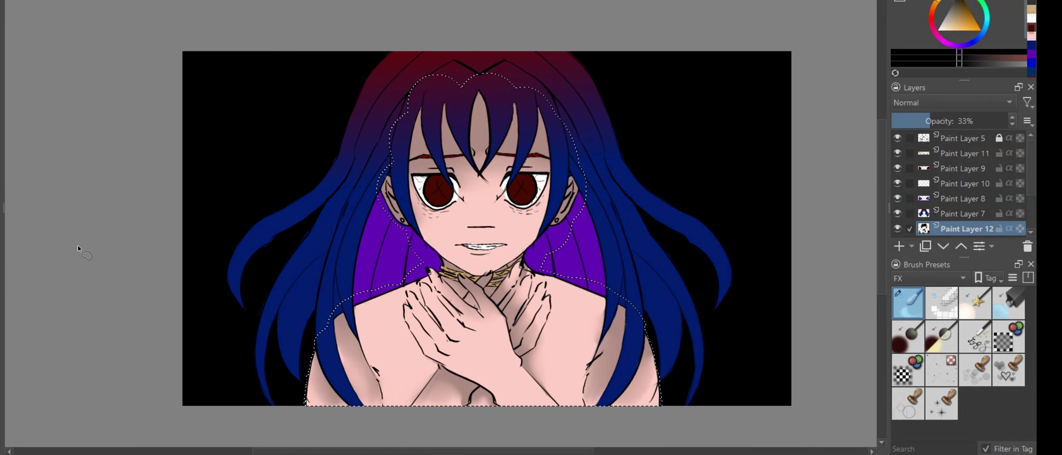
- Clear the selection, add a new paint layer for the eye shadows and place it directly below the line art
right_click(502, 85)
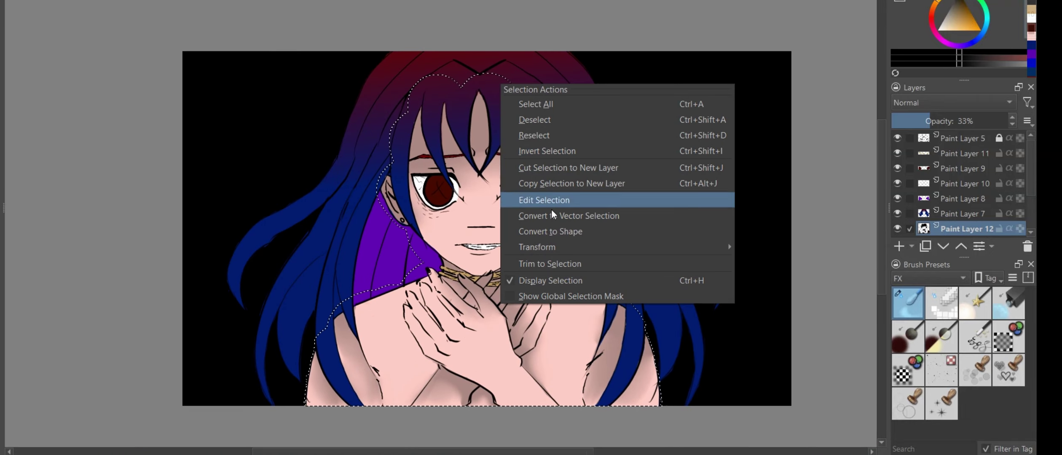
left_click(548, 120)
left_click(899, 249)
left_click(929, 278)
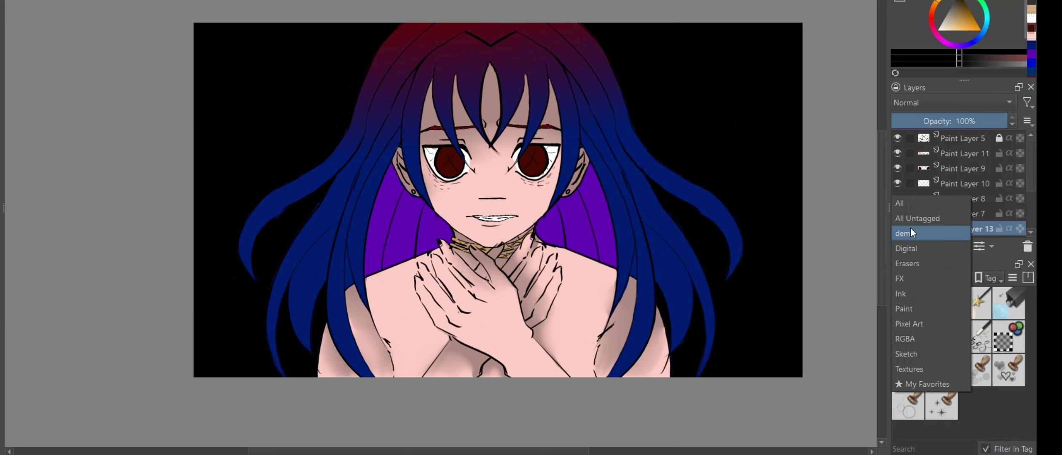
left_click(906, 202)
scroll(961, 358, "down", 1)
left_click(907, 369)
key("plus")
scroll(438, 141, "up", 2)
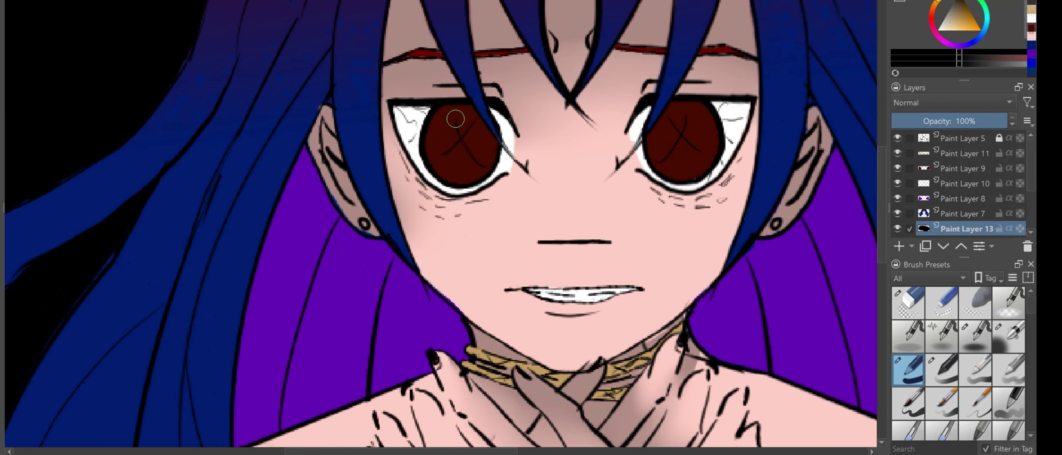
left_click(960, 246)
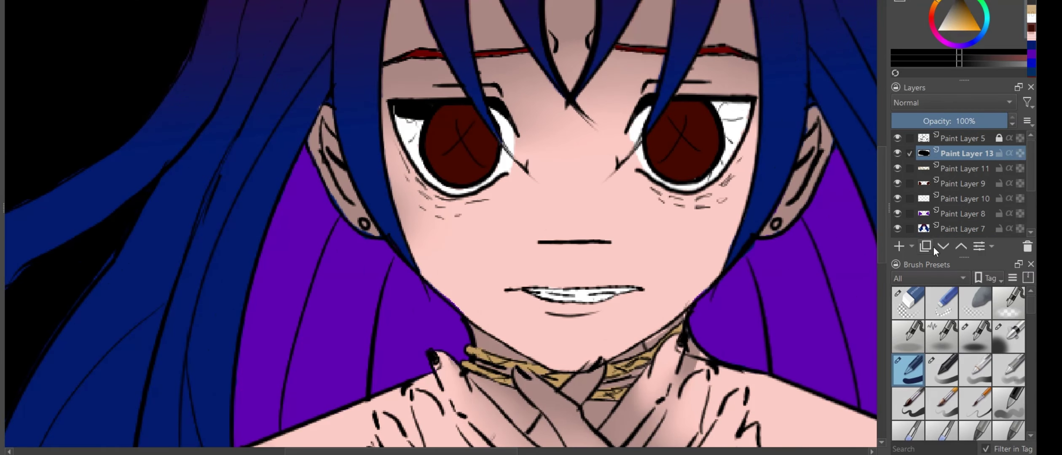
left_click(961, 246)
left_click(944, 246)
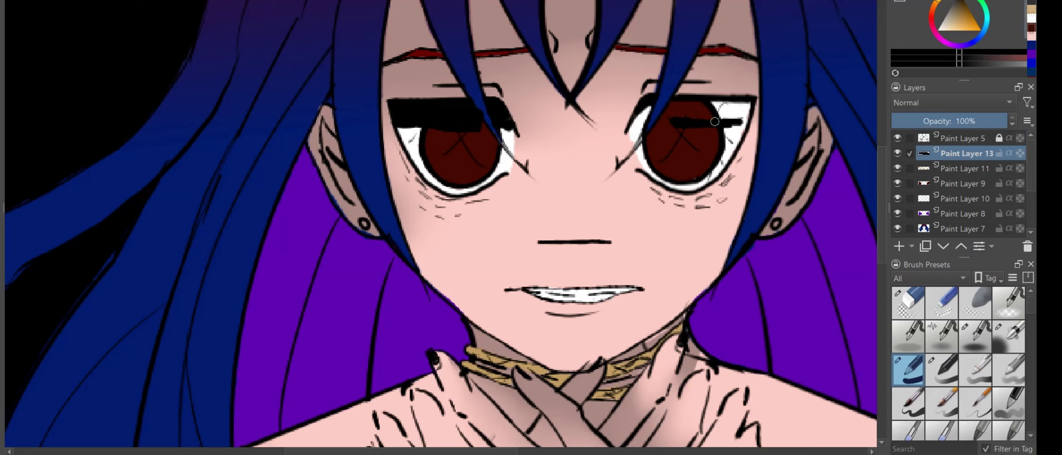
- Paint black shadows across the upper part of both eyes and set Paint Layer 13's opacity to 44%
left_click_drag(715, 121, 738, 118)
scroll(676, 104, "down", 4)
mouse_move(1007, 121)
left_mouse_down()
mouse_move(927, 120)
mouse_move(942, 121)
left_mouse_up()
scroll(744, 170, "up", 3)
scroll(744, 169, "up", 2)
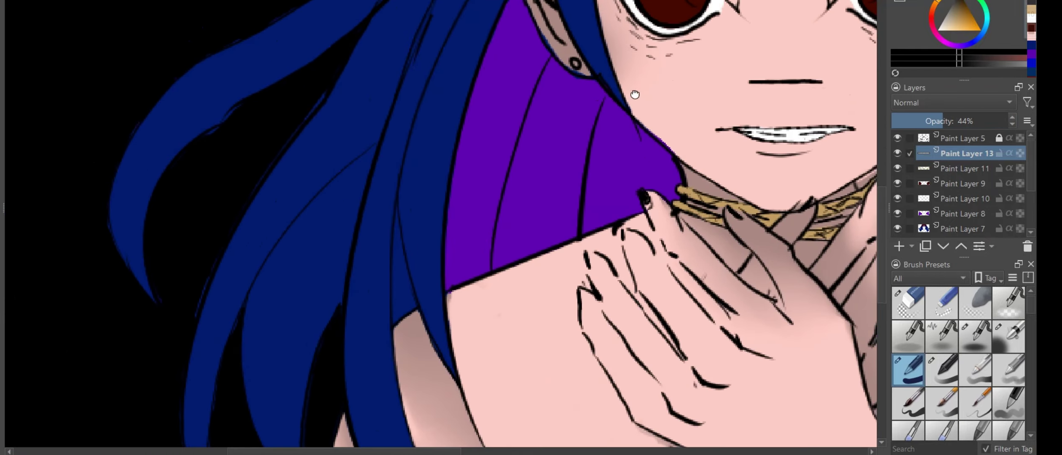
scroll(765, 251, "down", 2)
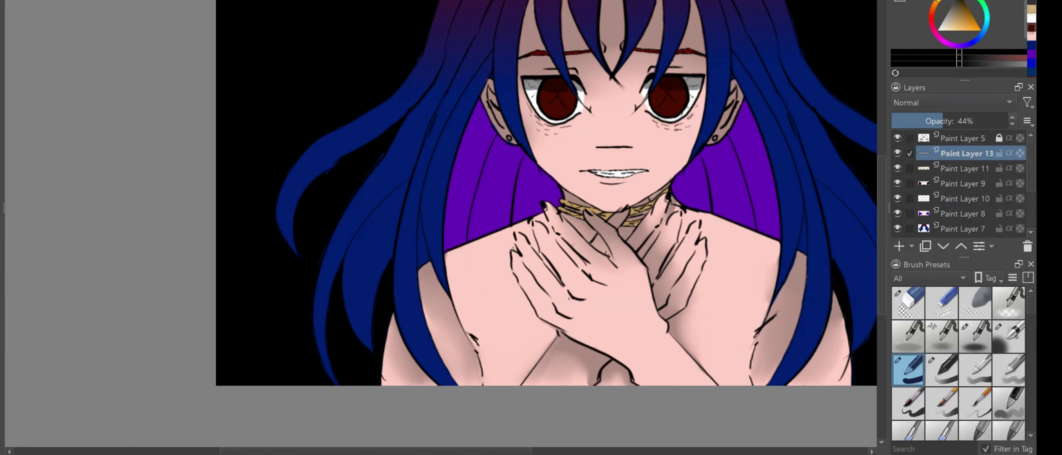
- Select the purple inner hair from Paint Layer 8 and airbrush soft black shading on it on Paint Layer 13
left_click(923, 214, "ctrl")
left_click(964, 153)
left_click(974, 336)
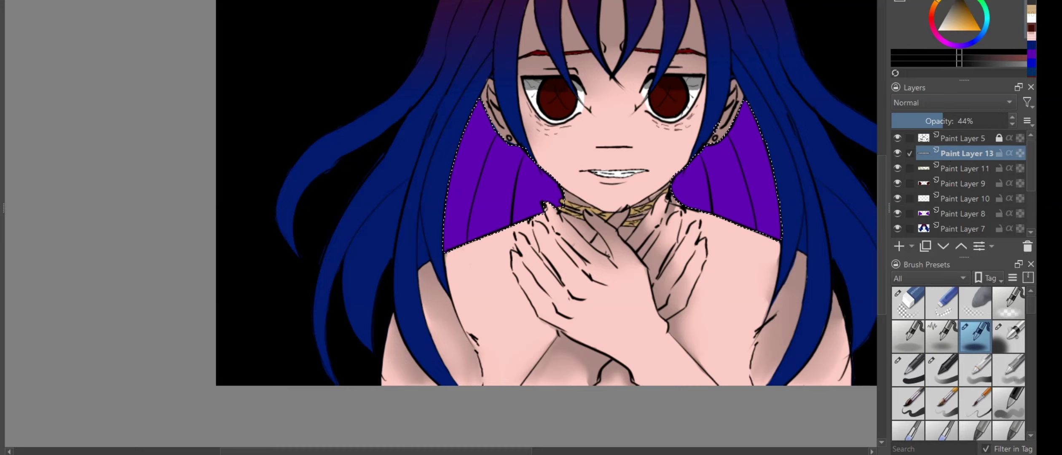
key("minus")
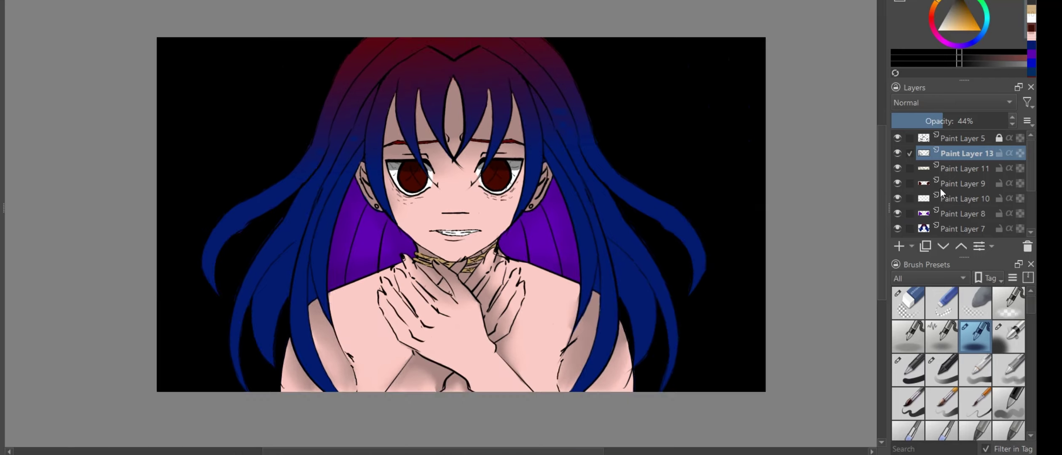
- Airbrush black over the whole figure on a new layer and set its opacity to 30%
left_click(898, 246)
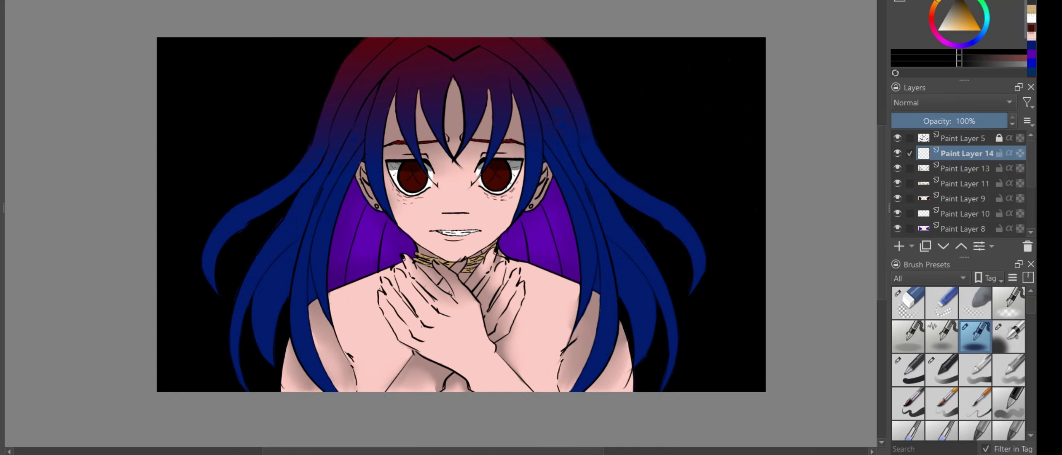
mouse_move(597, 200)
left_mouse_down()
mouse_move(678, 293)
mouse_move(557, 186)
mouse_move(598, 185)
left_mouse_up()
left_click(926, 121)
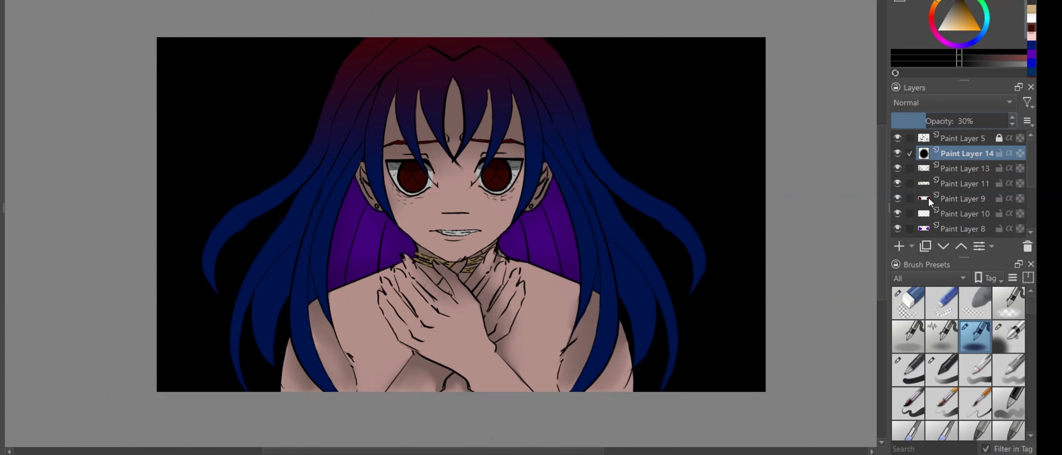
- Airbrush a pink glow with a white centre over the chest and hands on a new layer at 28% opacity
key("Insert")
left_click(980, 30)
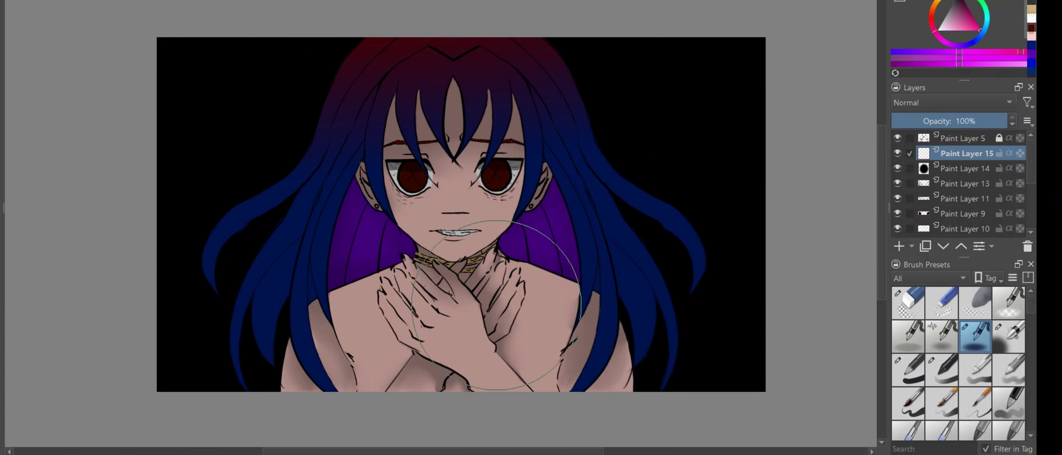
mouse_move(496, 305)
left_mouse_down()
mouse_move(451, 396)
mouse_move(501, 417)
mouse_move(380, 364)
mouse_move(500, 303)
mouse_move(461, 309)
mouse_move(434, 364)
left_mouse_up()
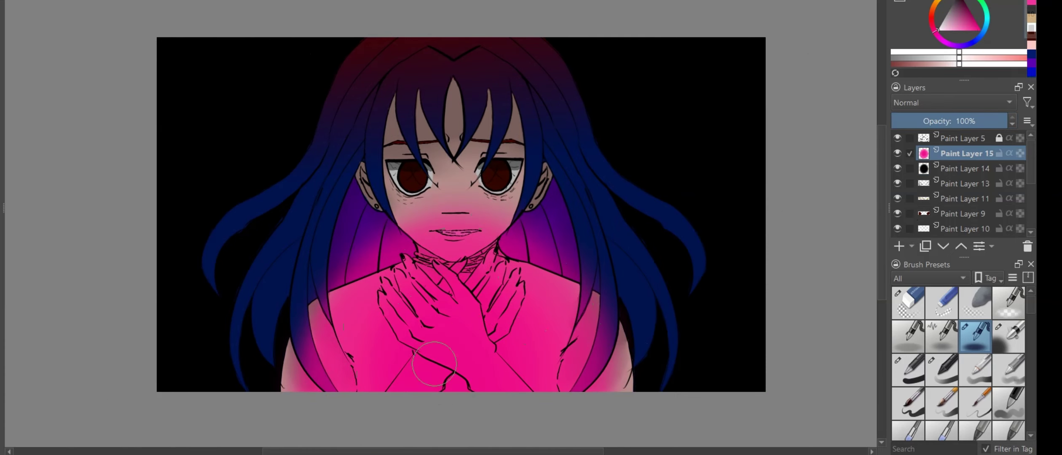
left_click(952, 121)
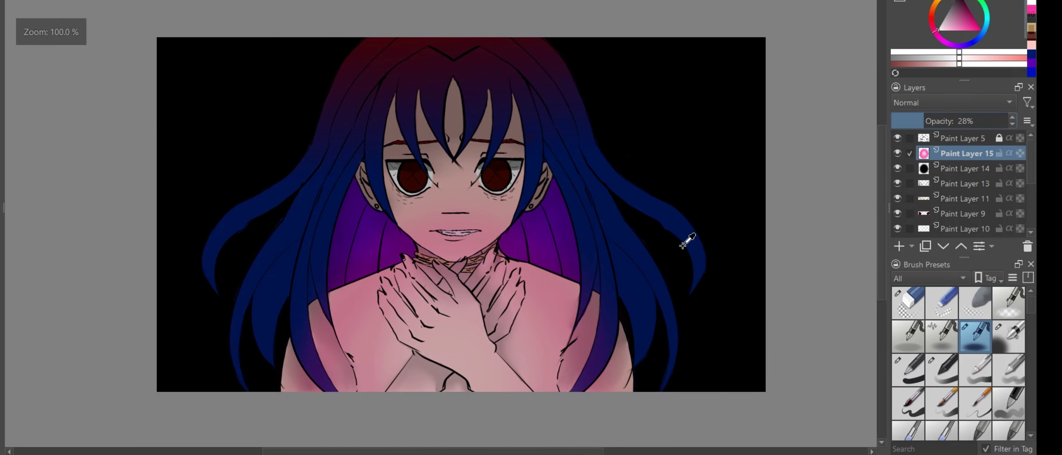
- Airbrush a soft light fade across the lower background on Paint Layer 5
left_click(950, 169)
scroll(1029, 199, "down", 2)
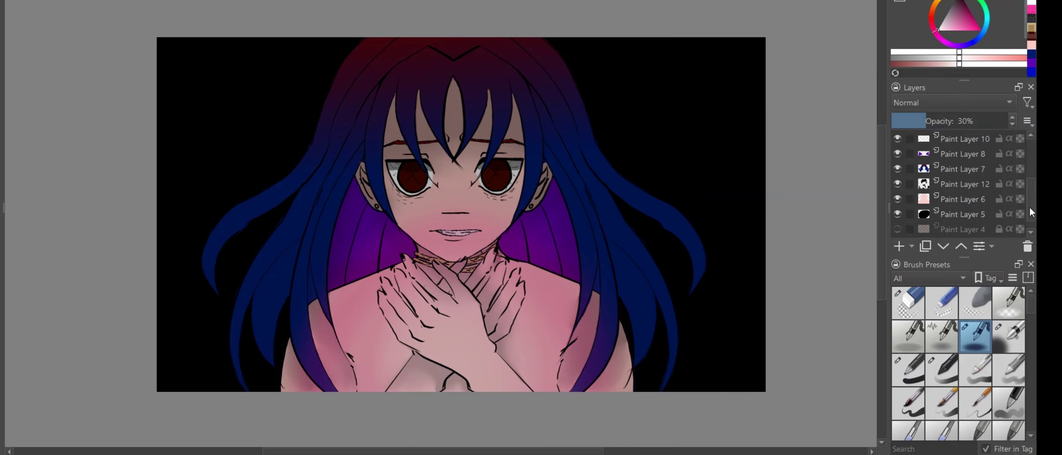
scroll(1029, 199, "down", 1)
left_click(962, 212)
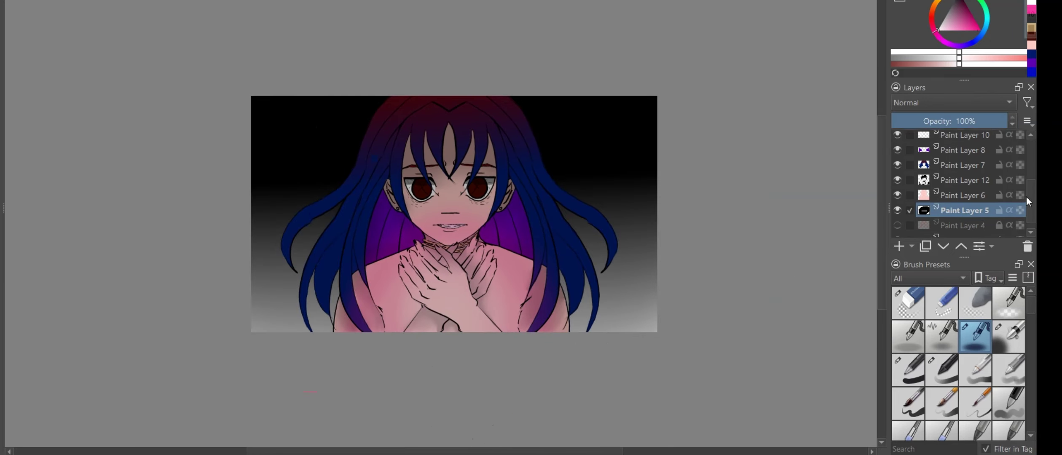
- Set the pink glow layer's opacity to 95% and move the glow down over the forearms
scroll(1026, 182, "up", 2)
left_click(963, 153)
left_click(944, 122)
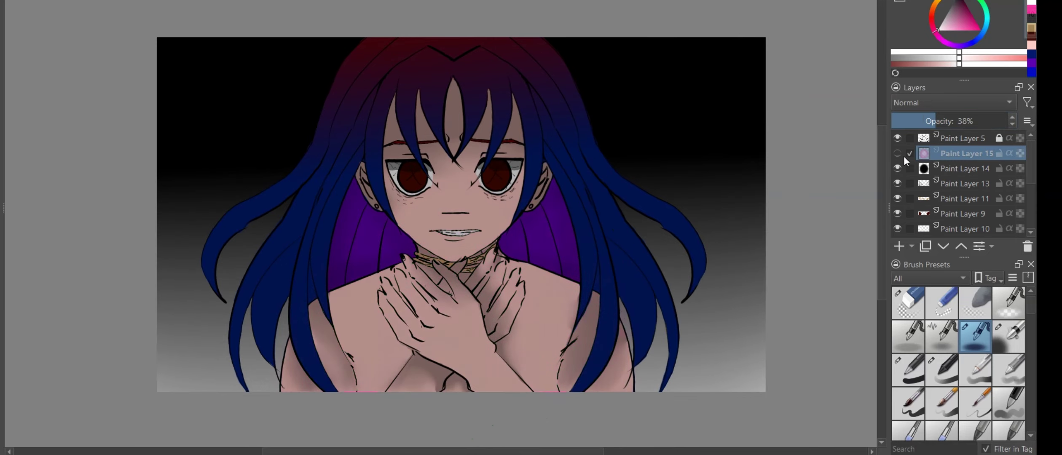
left_click(1001, 122)
key("t")
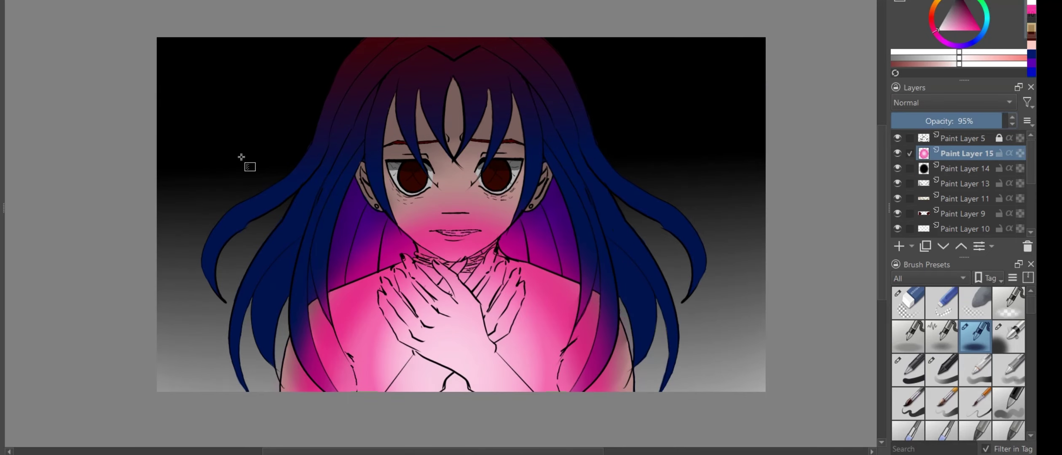
left_click_drag(451, 262, 449, 346)
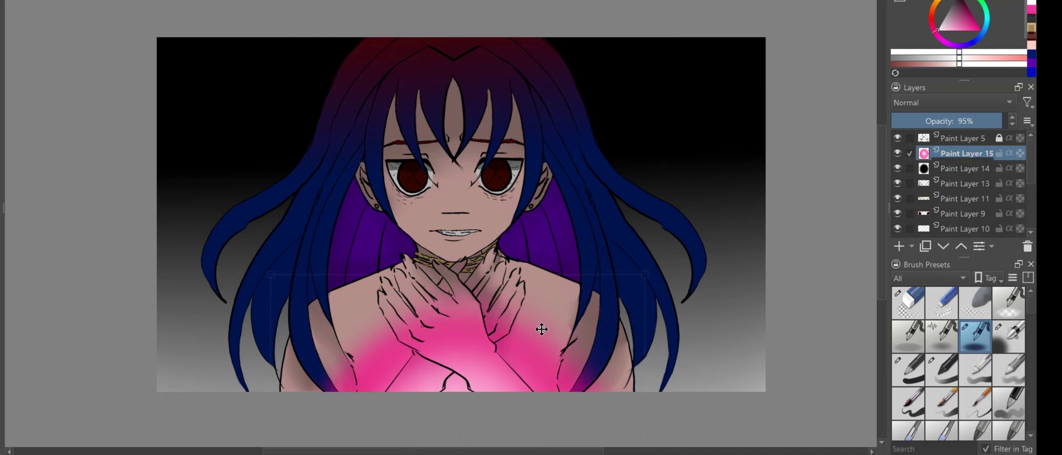
- Set the black overlay on Paint Layer 14 to 47% opacity and the pink glow on Paint Layer 15 to 83%
left_click_drag(966, 121, 921, 121)
key("minus")
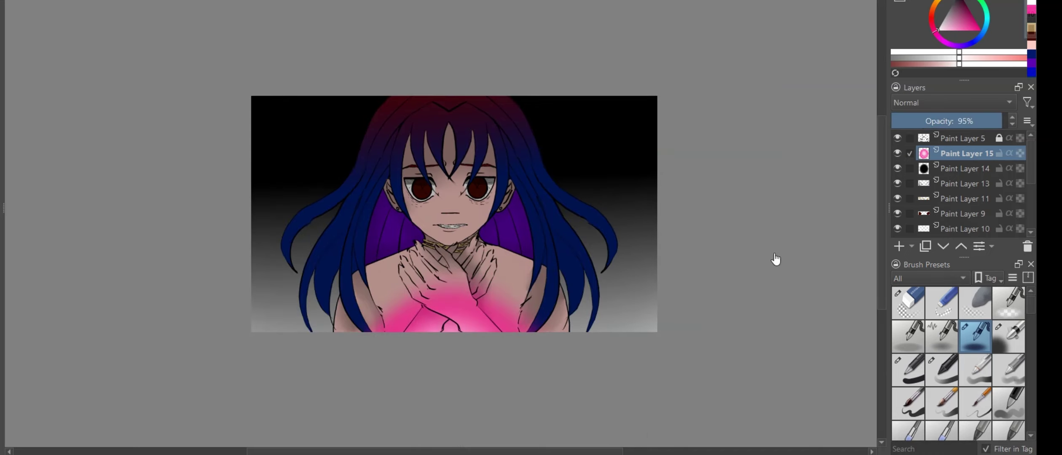
left_click(965, 122)
key("minus")
key("1")
left_click(965, 168)
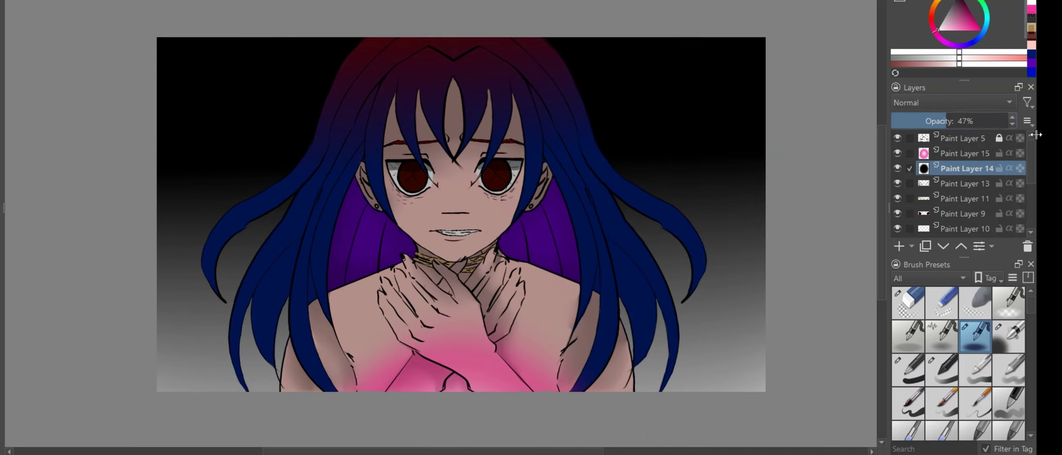
left_click_drag(995, 121, 954, 122)
key("plus")
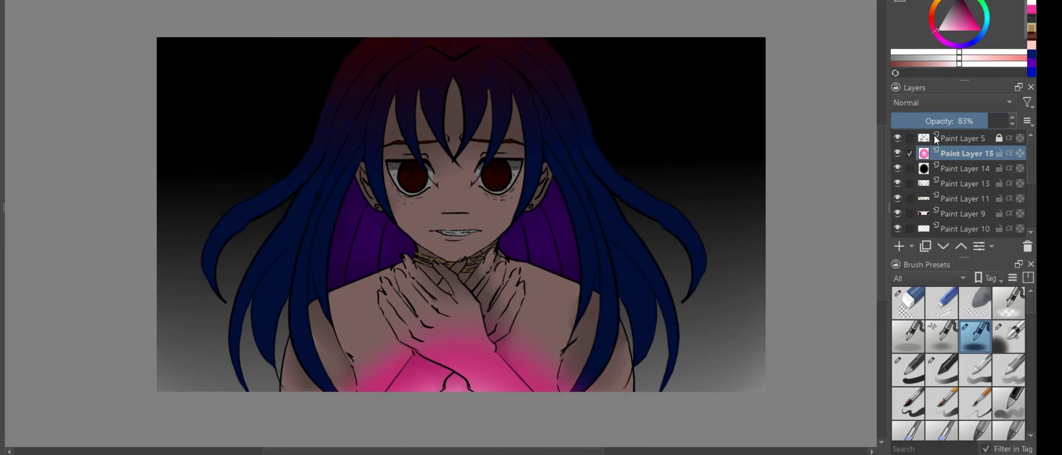
- Add a new layer below the black overlay and paint thin white tear streaks down both cheeks
key("Insert")
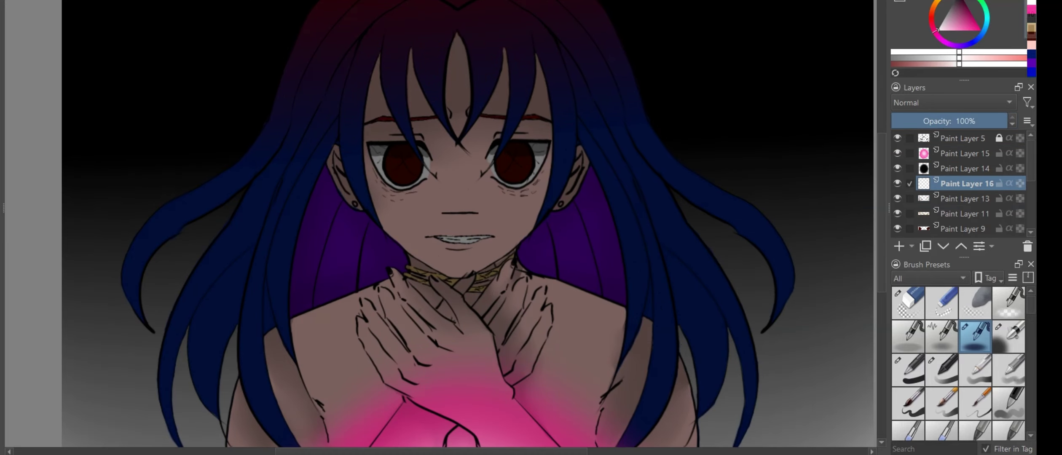
key("plus")
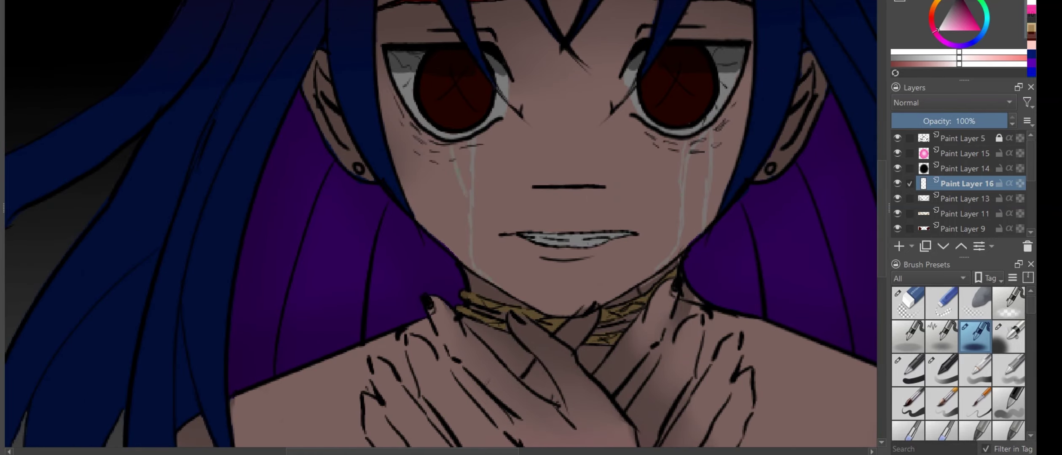
key("1")
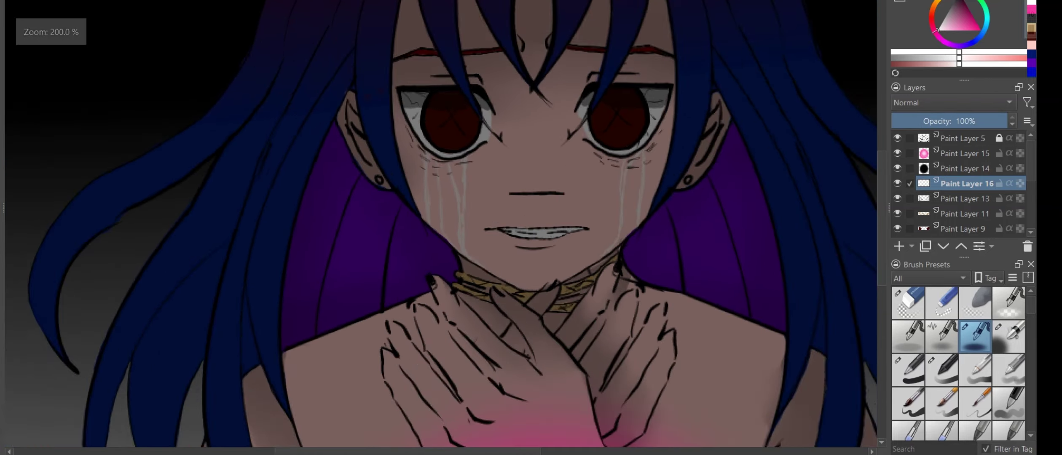
- Set the opacity of the black overlay on Paint Layer 14 to 64%
key("plus")
left_click(965, 169)
key("plus")
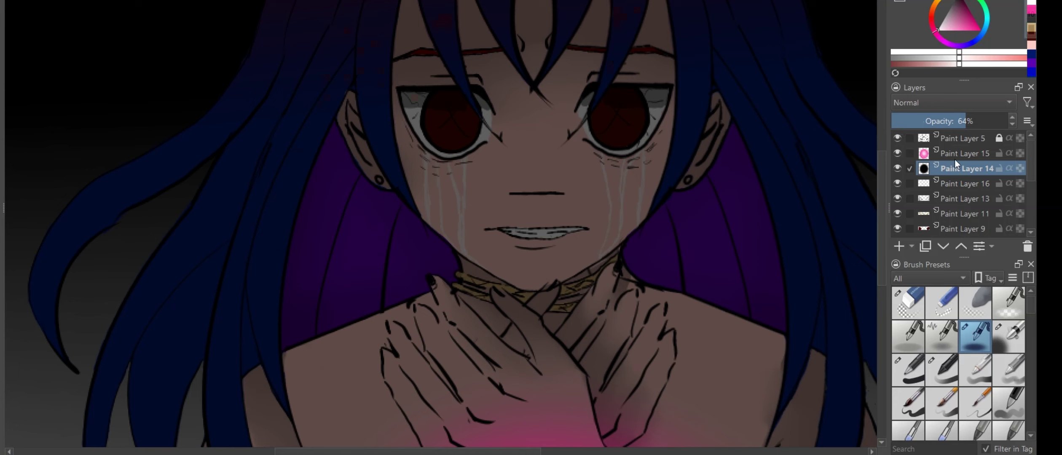
- Brighten the tear streaks on both cheeks and the lower eyelid rims with thin white strokes on Paint Layer 14
key("plus")
left_click_drag(450, 148, 459, 183)
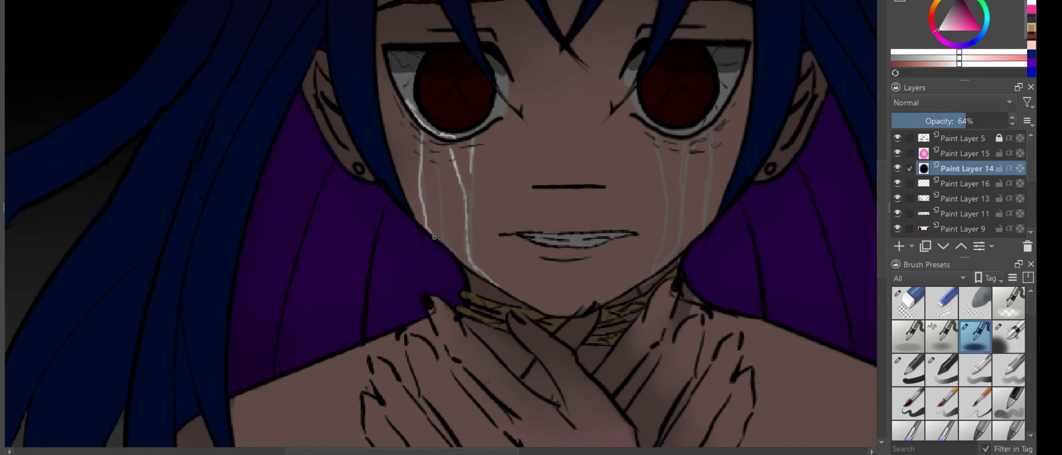
scroll(443, 234, "down", 3)
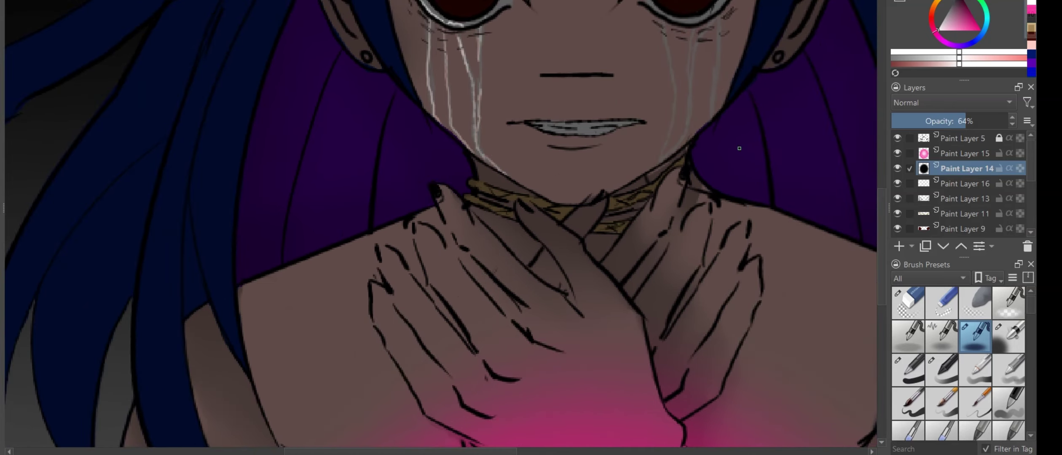
scroll(442, 228, "up", 2)
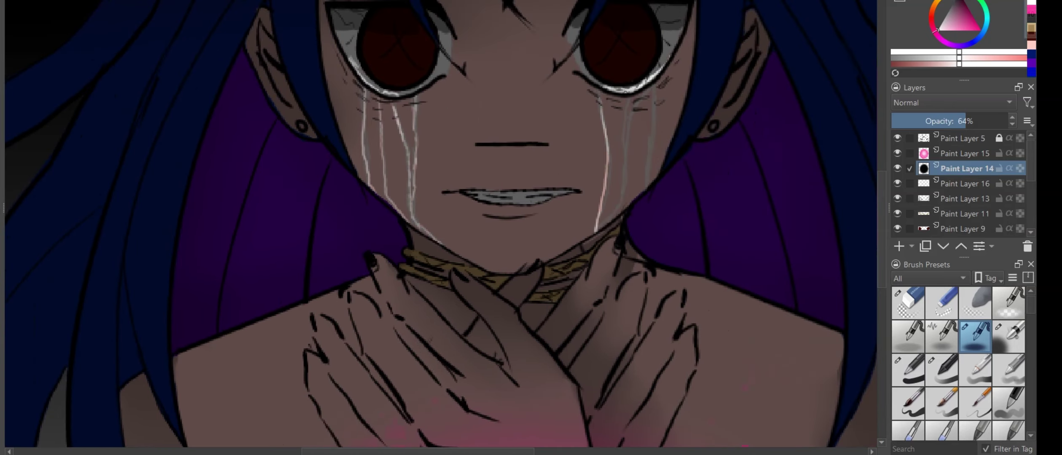
key("minus")
key("minus")
key("minus")
key("minus")
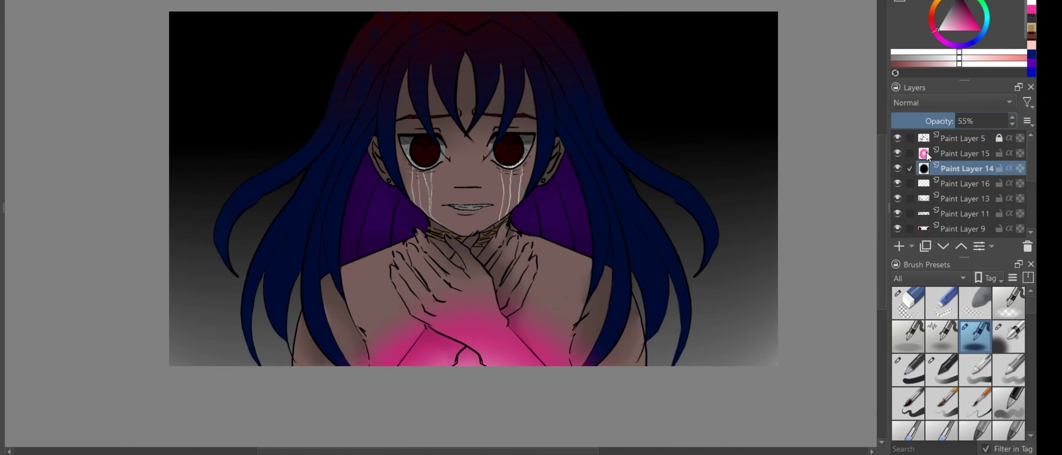
- Move the pink glow on Paint Layer 15 further down so it sits lower over the crossed forearms
key("minus")
key("minus")
key("1")
key("Page_Up")
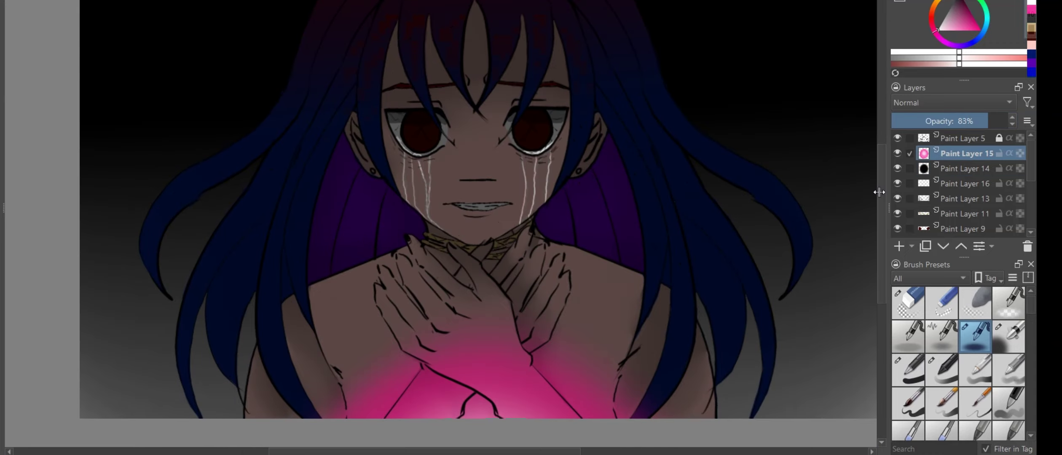
key("t")
left_click_drag(444, 295, 428, 339)
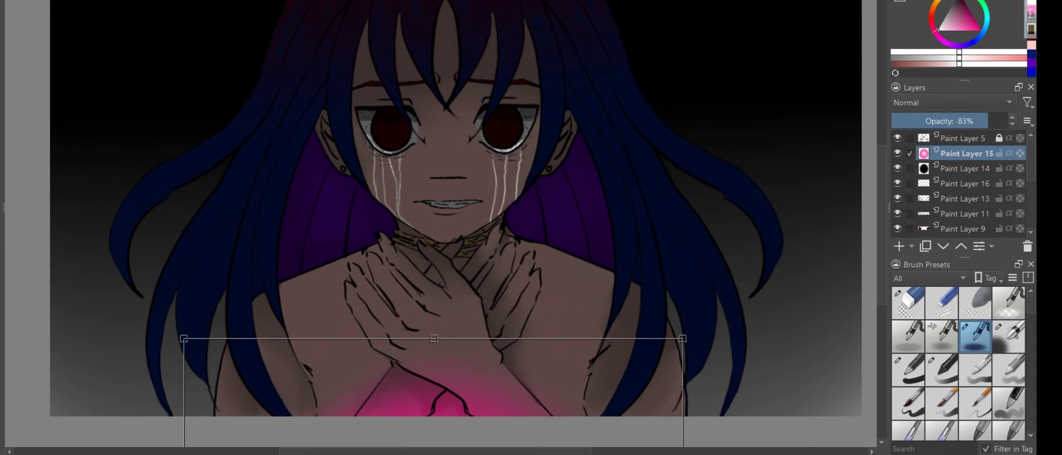
key("Return")
key("Insert")
key("minus")
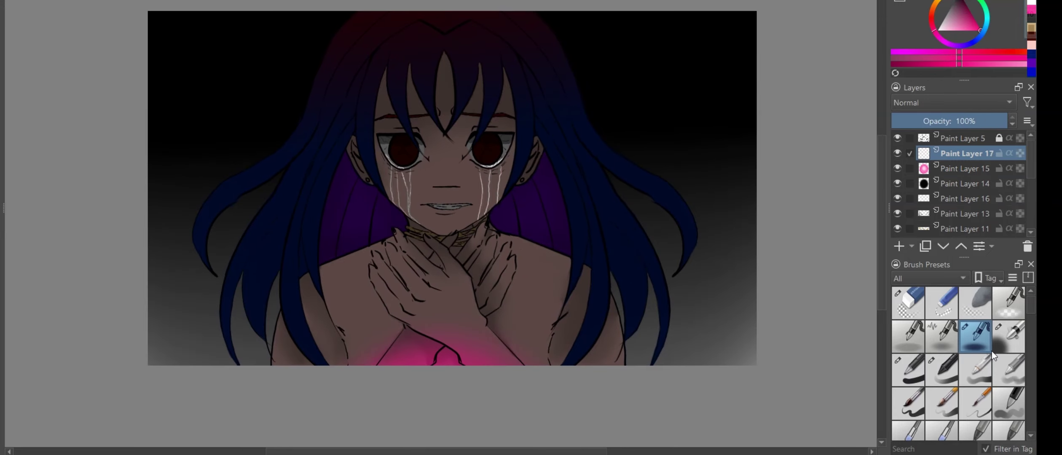
left_click(942, 337)
key("shift+Delete")
- Add a new layer above the pink glow and paint faint pink edge highlights along the hand, tears and jaw
key("plus")
key("plus")
key("plus")
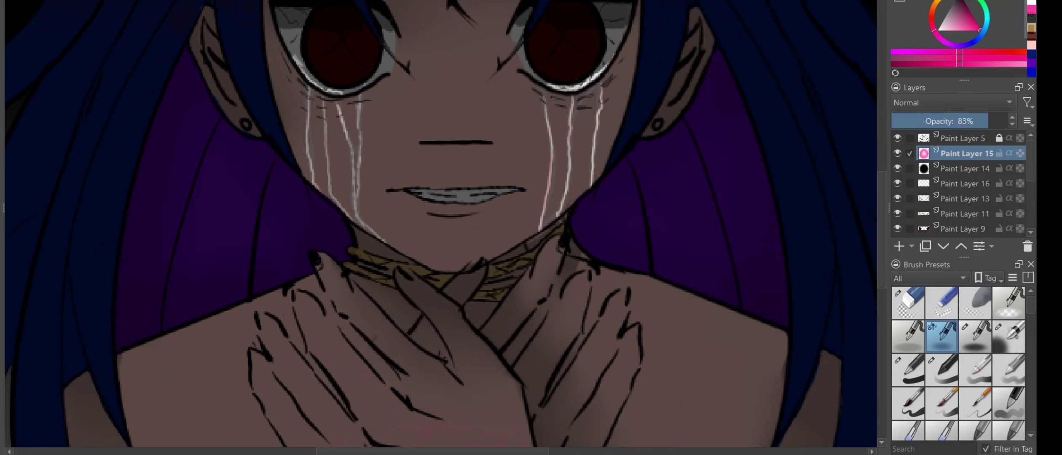
key("minus")
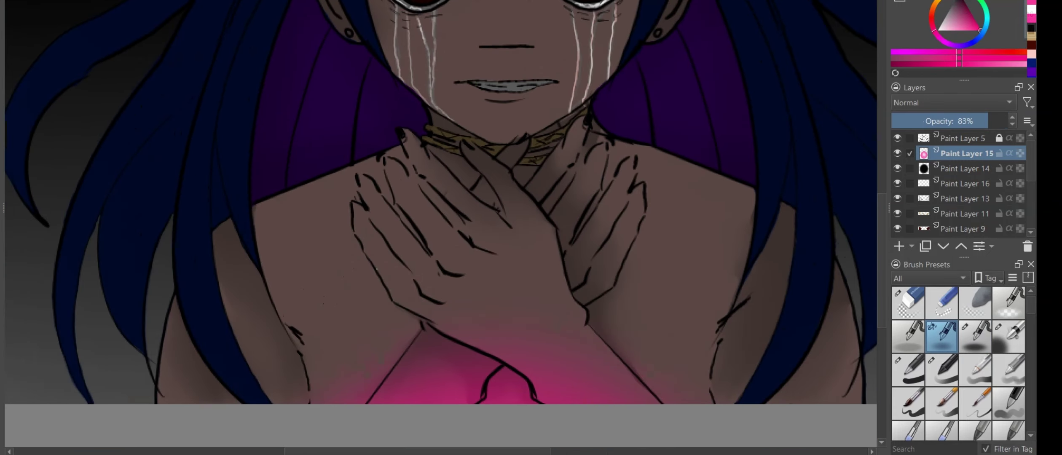
left_click(899, 246)
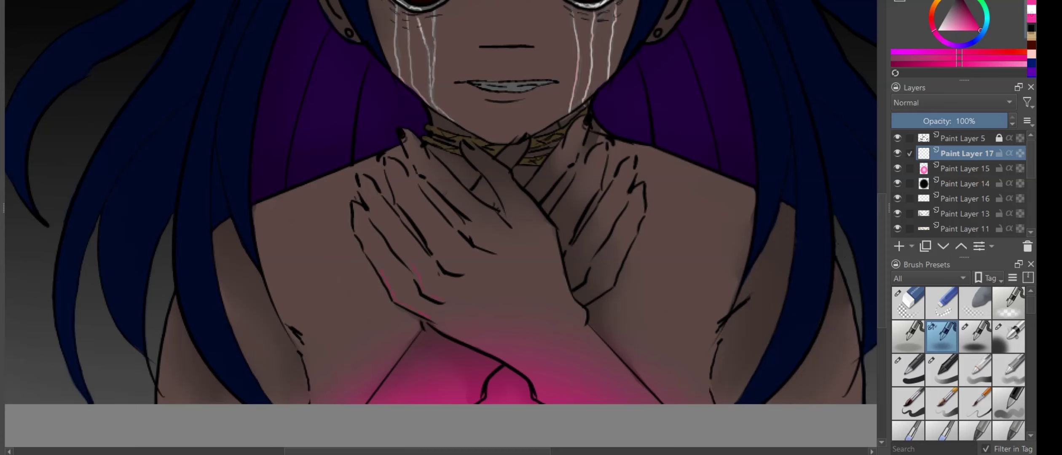
scroll(392, 169, "up", 3)
scroll(438, 223, "left", 2)
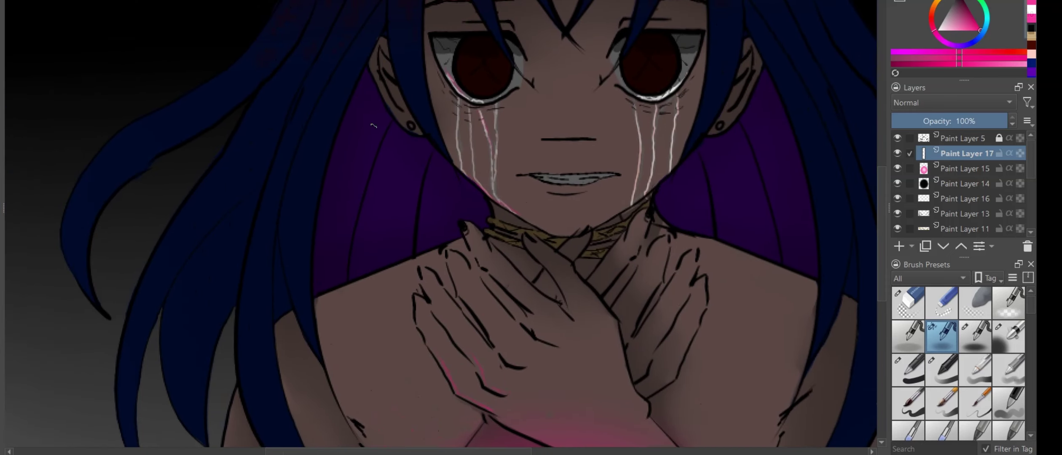
- Paint stronger pink rim light with a bolder brush along the hair strands, ears, jawline and hand on Paint Layer 17
left_click(974, 336)
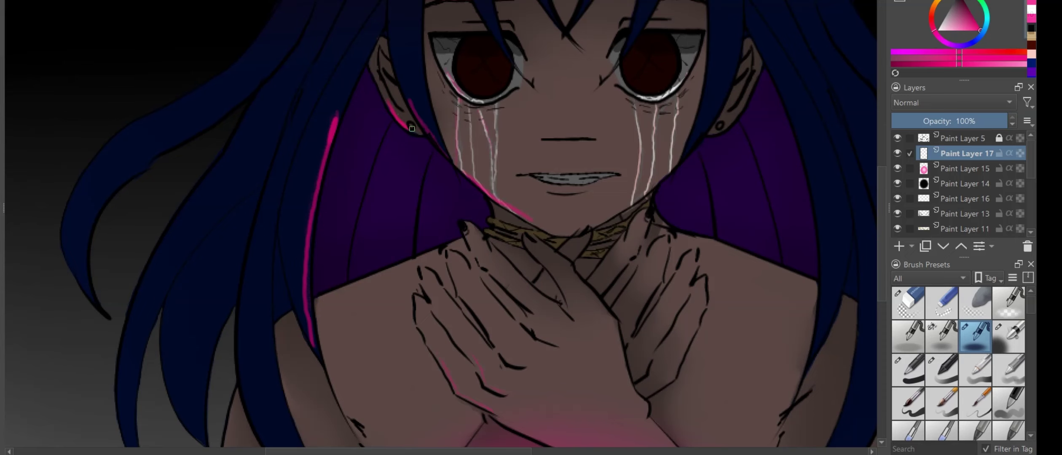
scroll(412, 128, "right", 3)
scroll(492, 185, "down", 3)
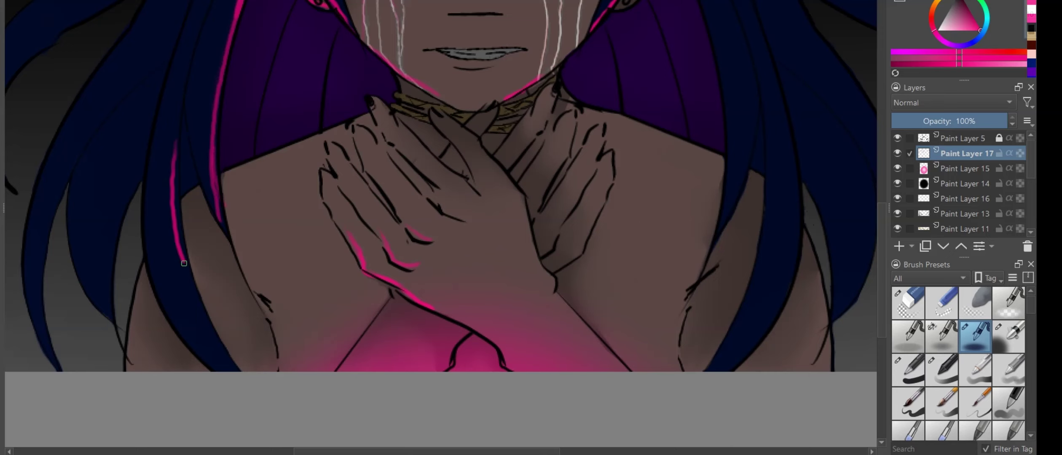
scroll(621, 116, "down", 2)
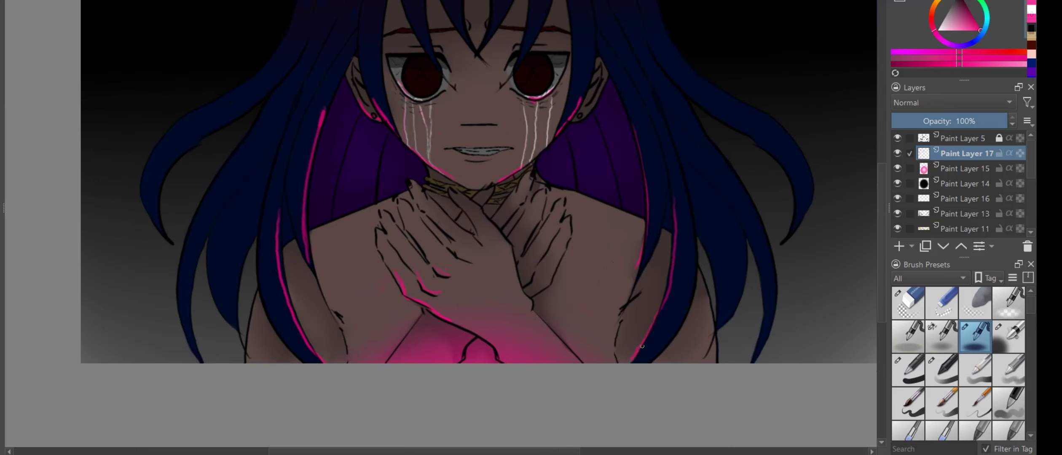